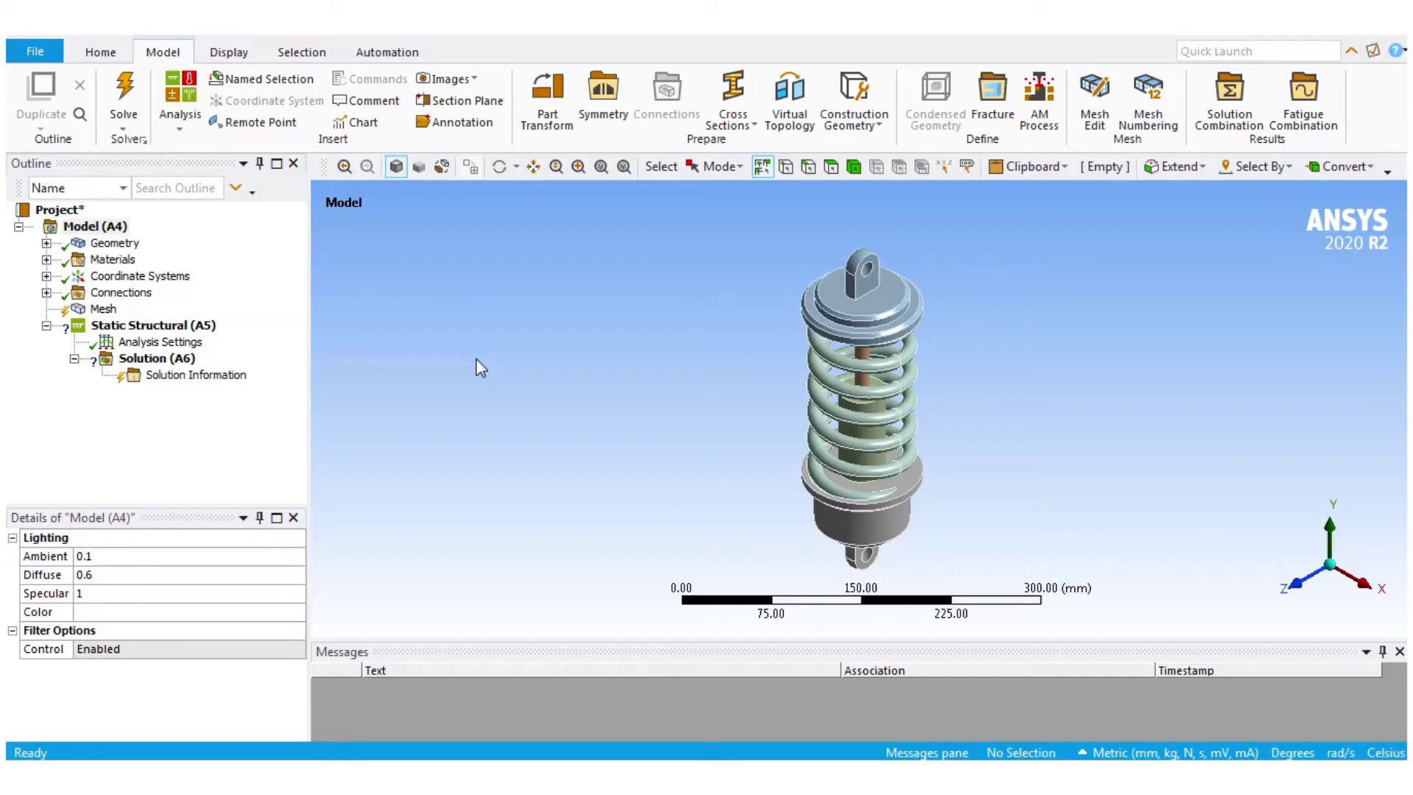
# Step: Examine each geometry body in turn, from the four damper parts to the spring, to identify it in the assembly
pyautogui.click(46, 243)
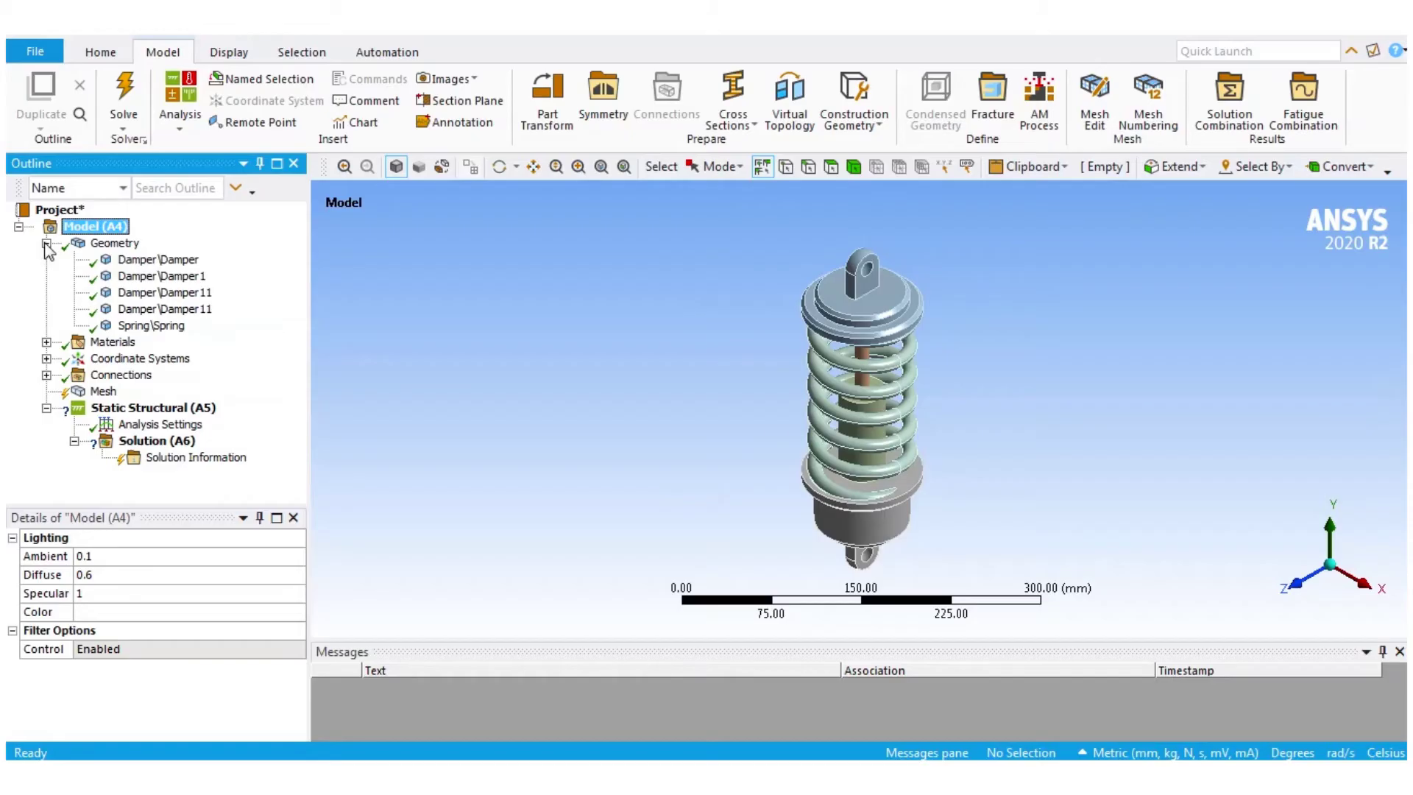
pyautogui.click(136, 261)
pyautogui.moveTo(451, 400); pyautogui.dragTo(457, 372, button='middle')
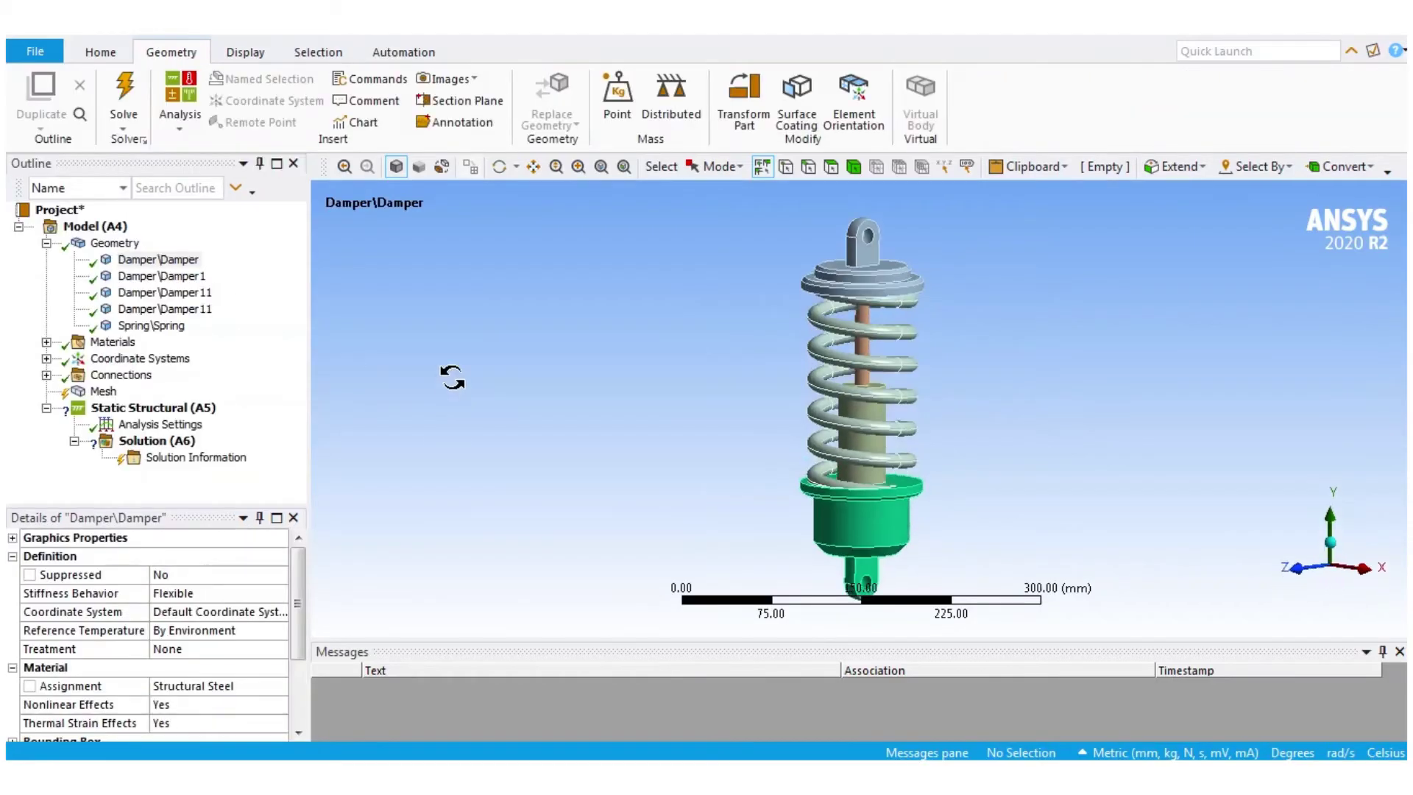
pyautogui.click(152, 277)
pyautogui.click(154, 293)
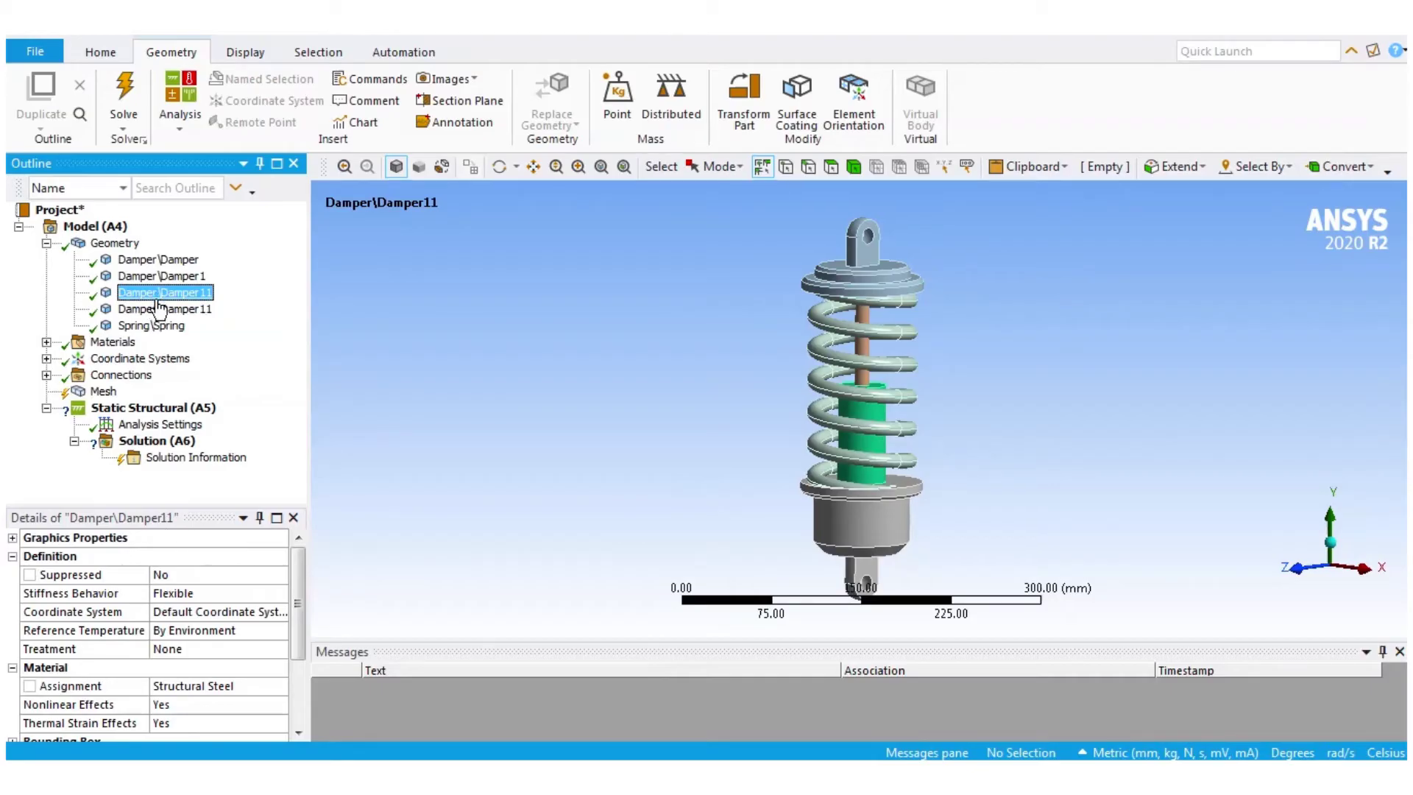
pyautogui.click(162, 310)
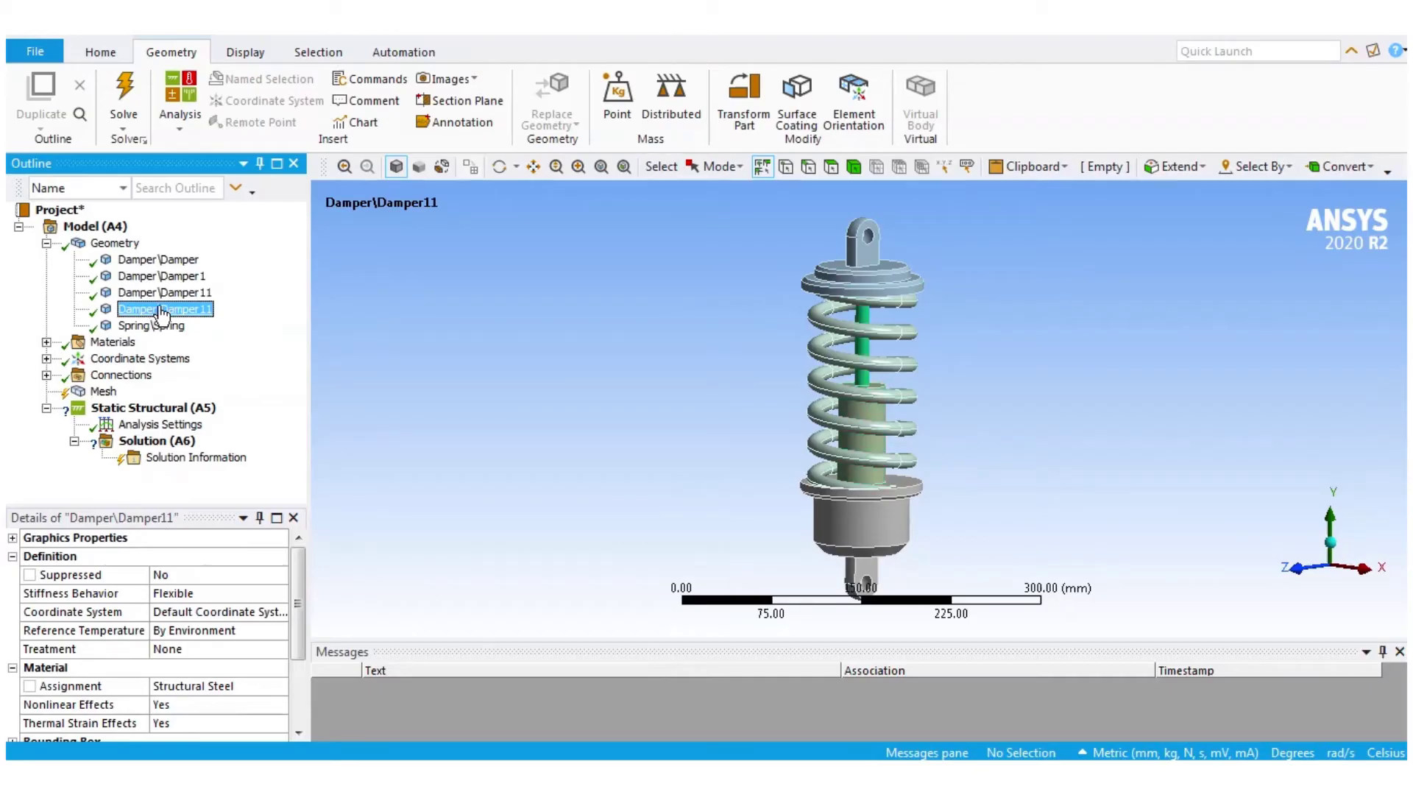
pyautogui.click(162, 325)
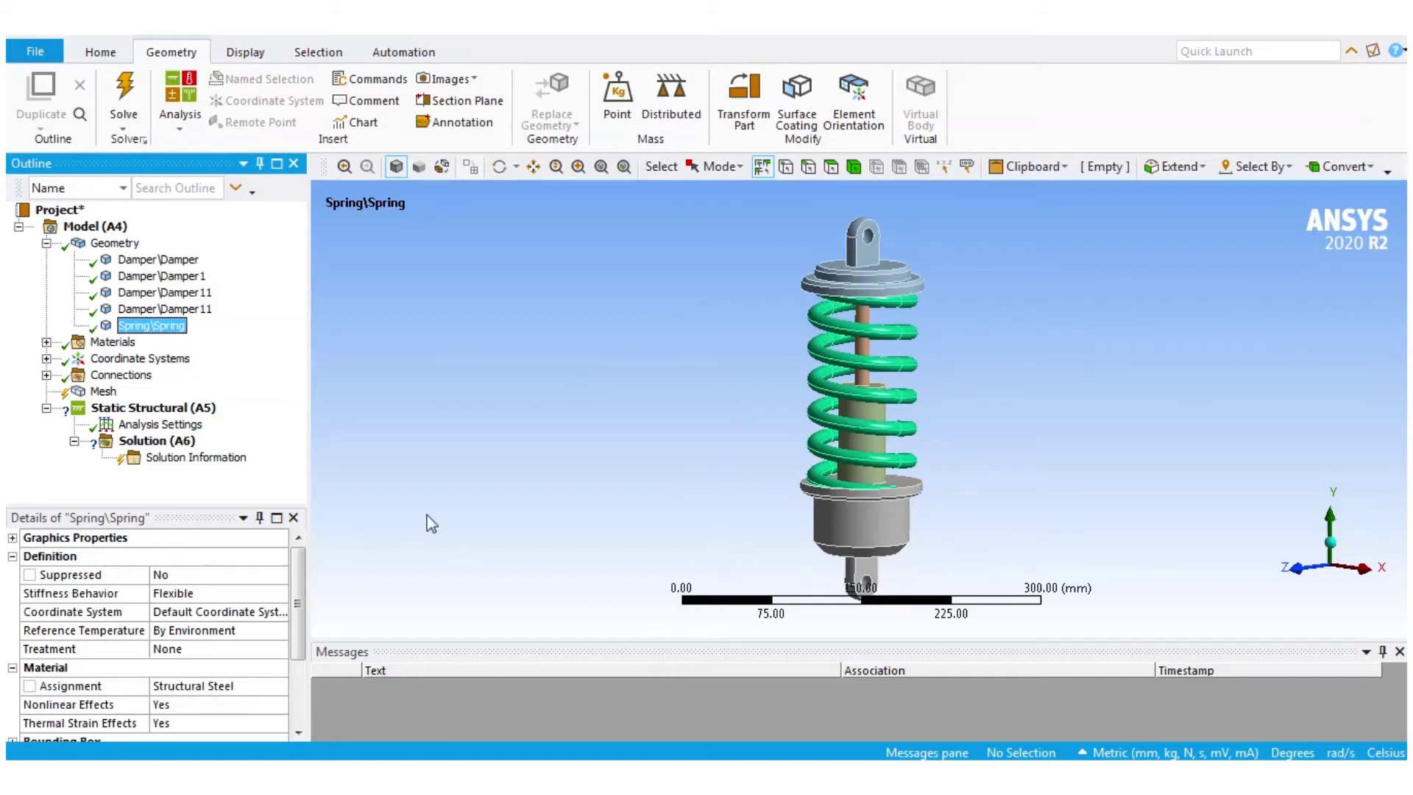
# Step: Add Gray Cast Iron to the model's materials from the engineering data list
pyautogui.click(47, 343)
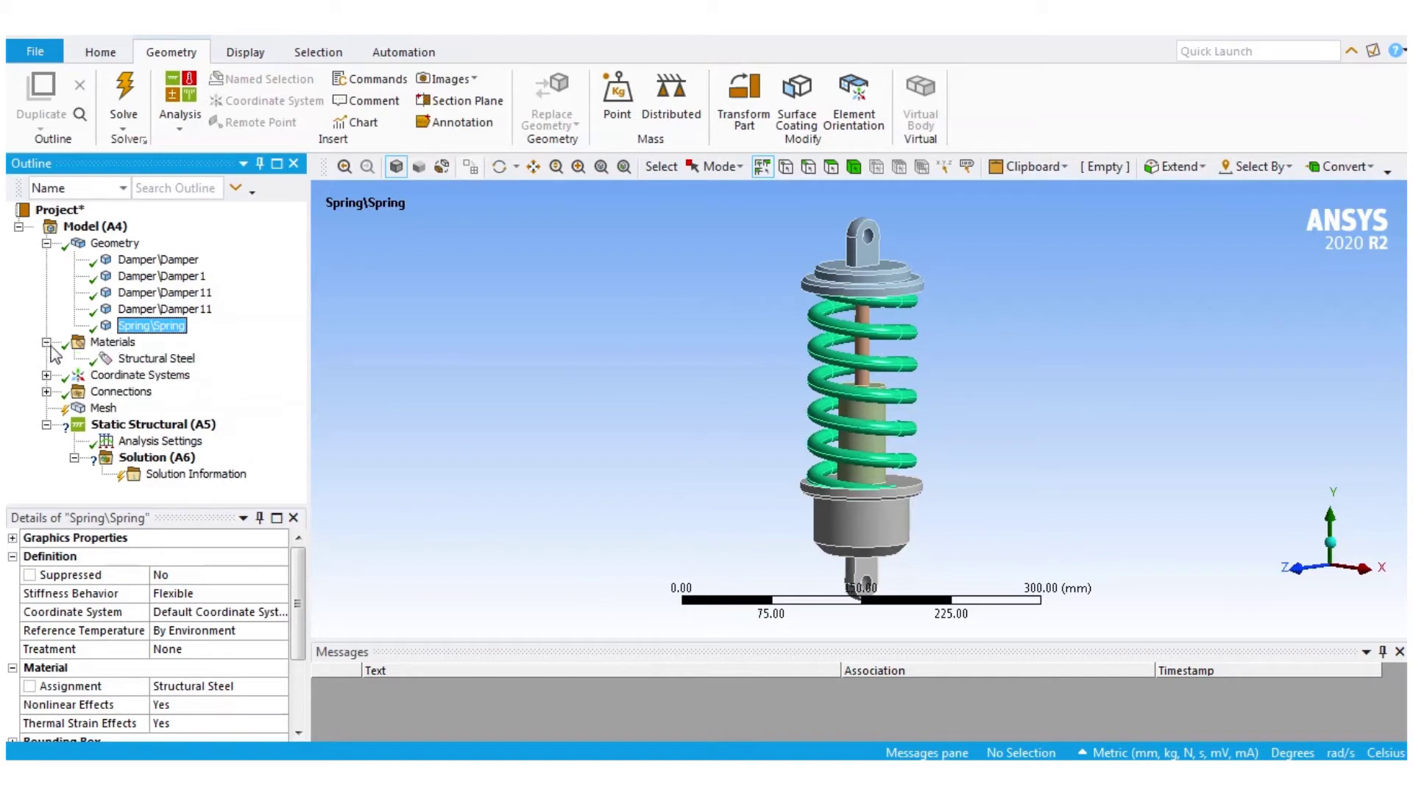
pyautogui.click(130, 350)
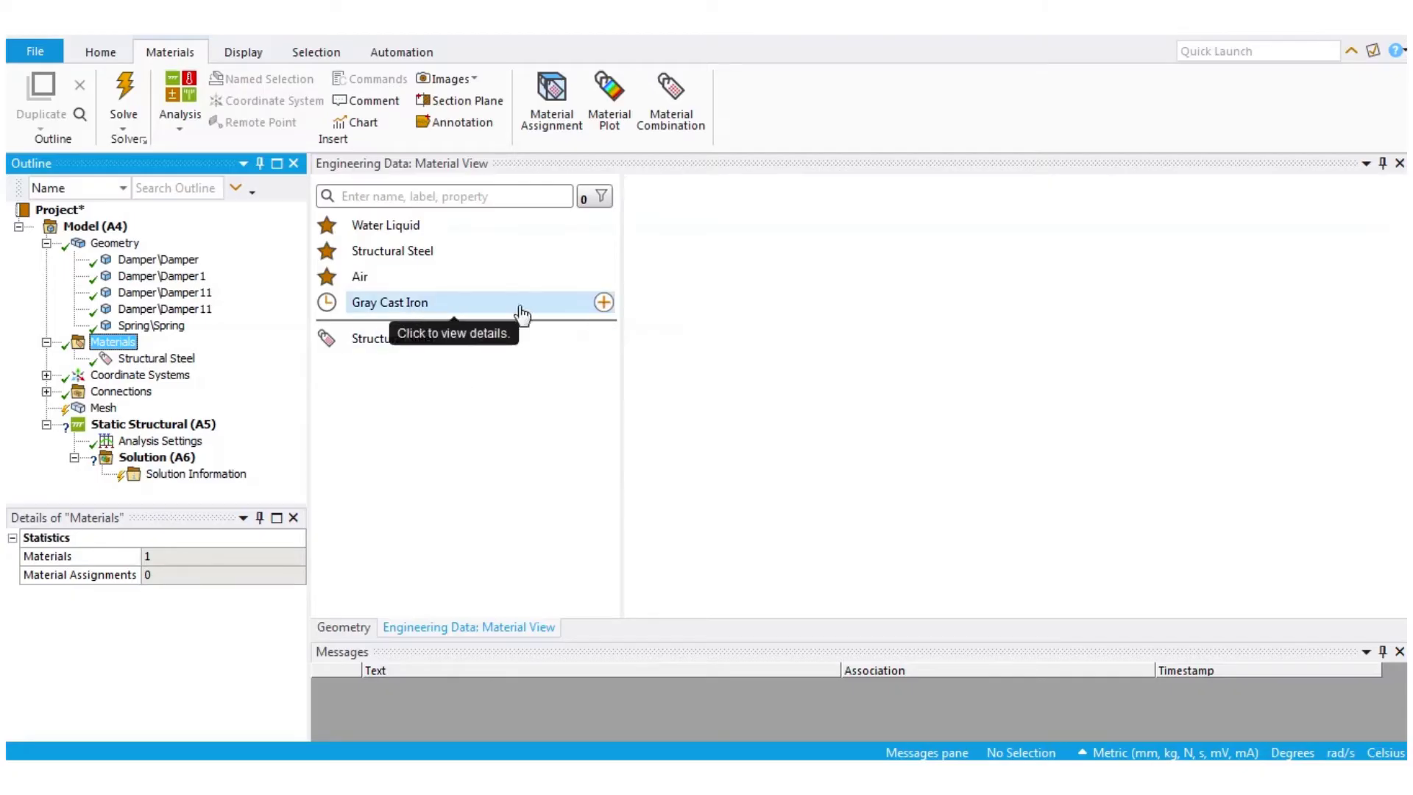
pyautogui.click(602, 304)
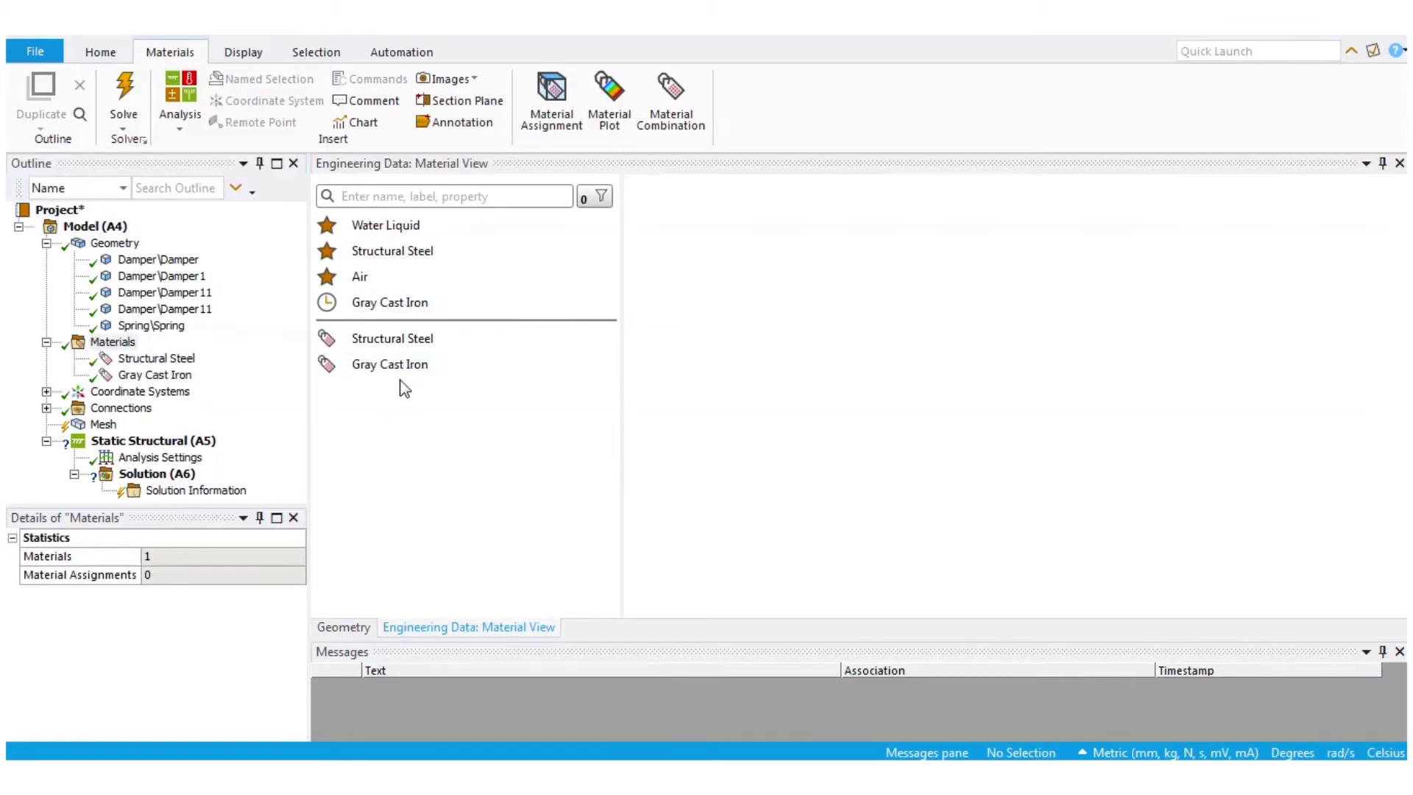
pyautogui.click(416, 196)
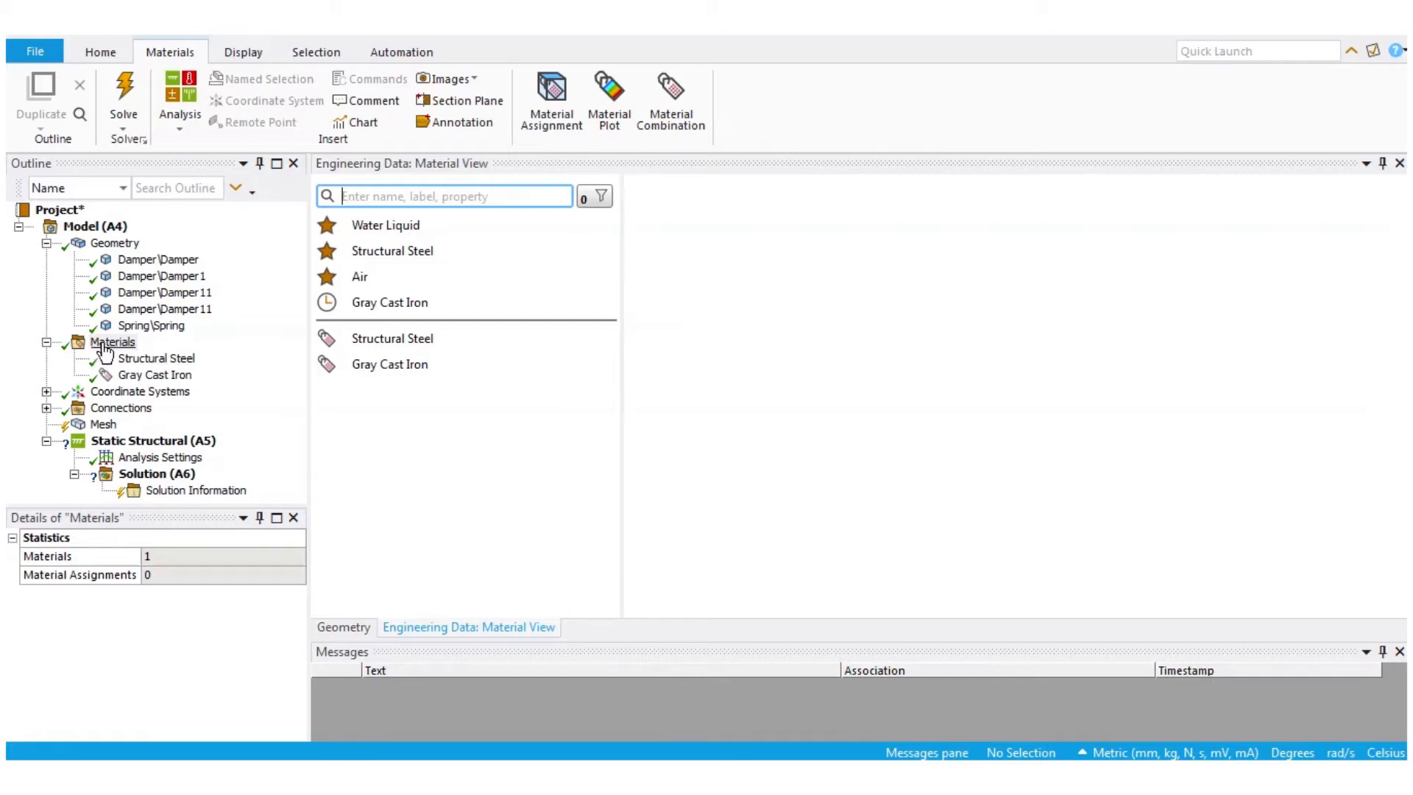
# Step: Assign Gray Cast Iron to all four damper bodies together, leaving the spring out of the selection
pyautogui.click(114, 242)
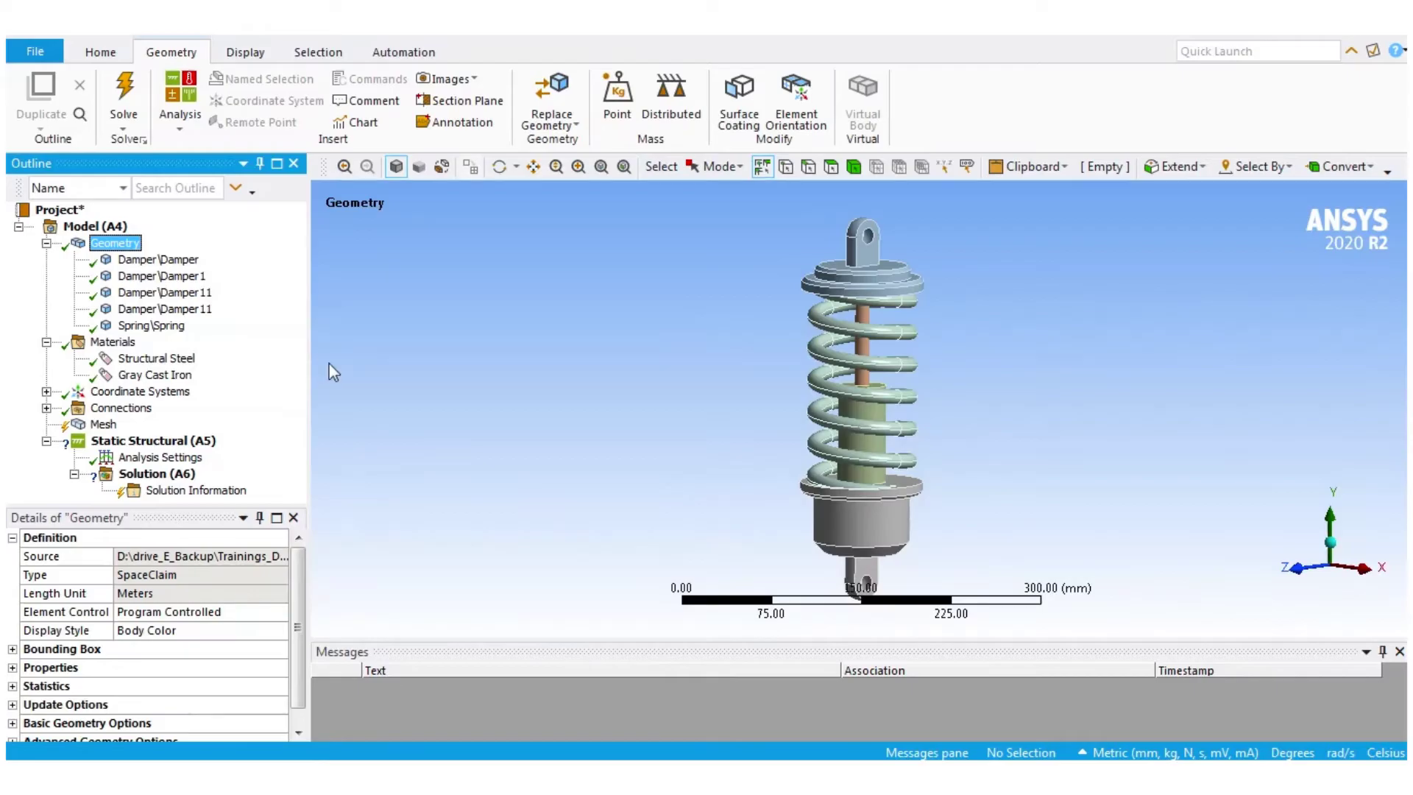
pyautogui.click(160, 260)
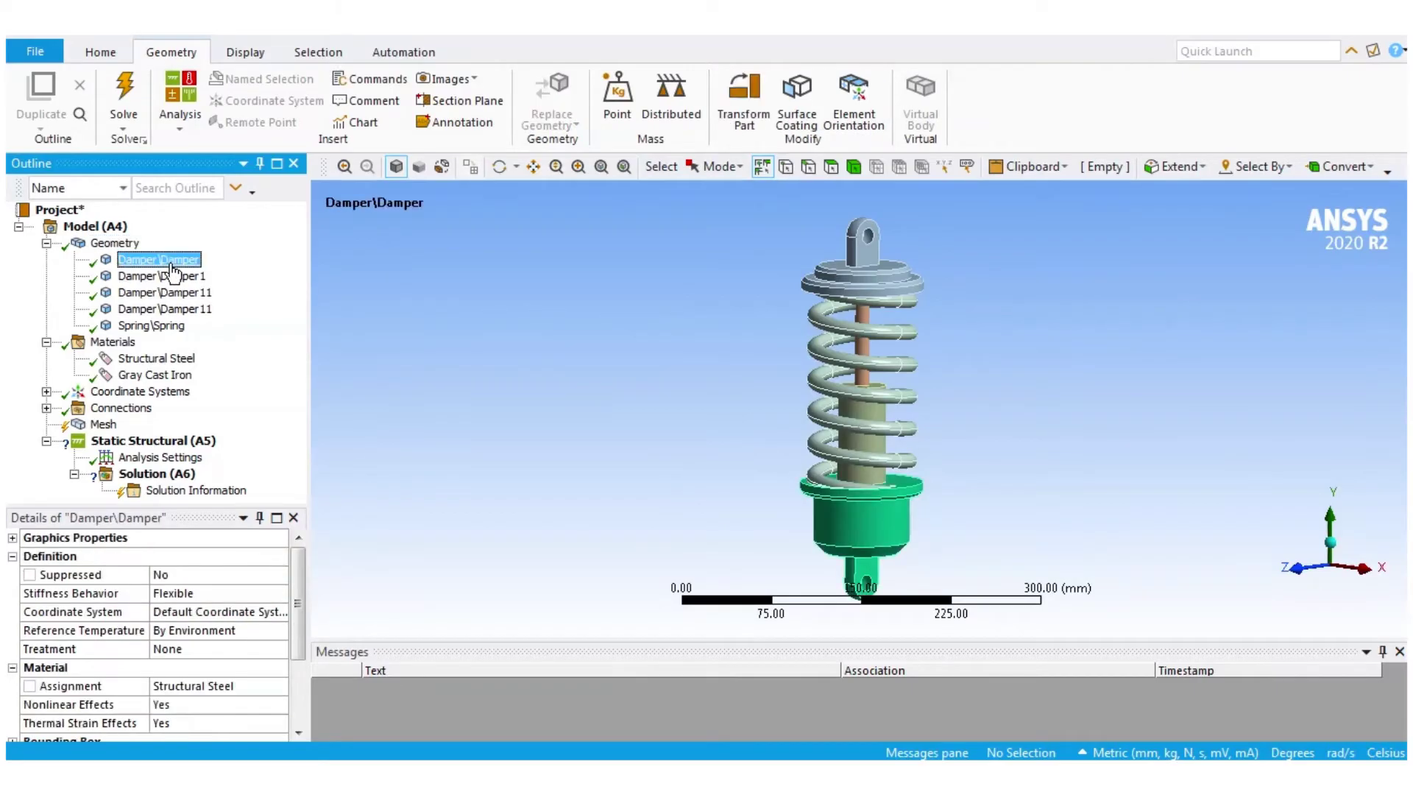
pyautogui.keyDown('ctrl'); pyautogui.click(171, 277); pyautogui.keyUp('ctrl')
pyautogui.keyDown('ctrl'); pyautogui.click(171, 293); pyautogui.keyUp('ctrl')
pyautogui.keyDown('ctrl'); pyautogui.click(172, 309); pyautogui.keyUp('ctrl')
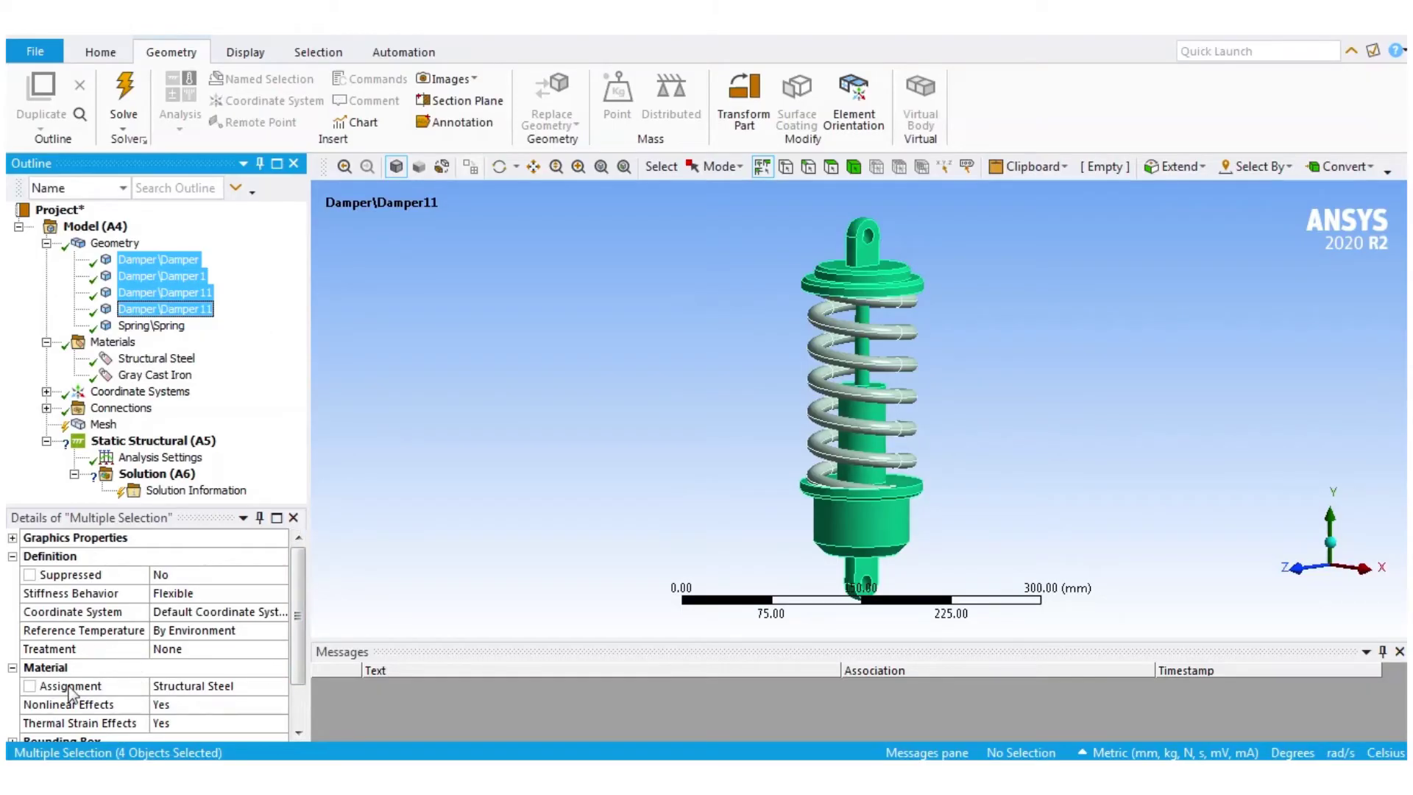
pyautogui.click(278, 690)
pyautogui.click(280, 687)
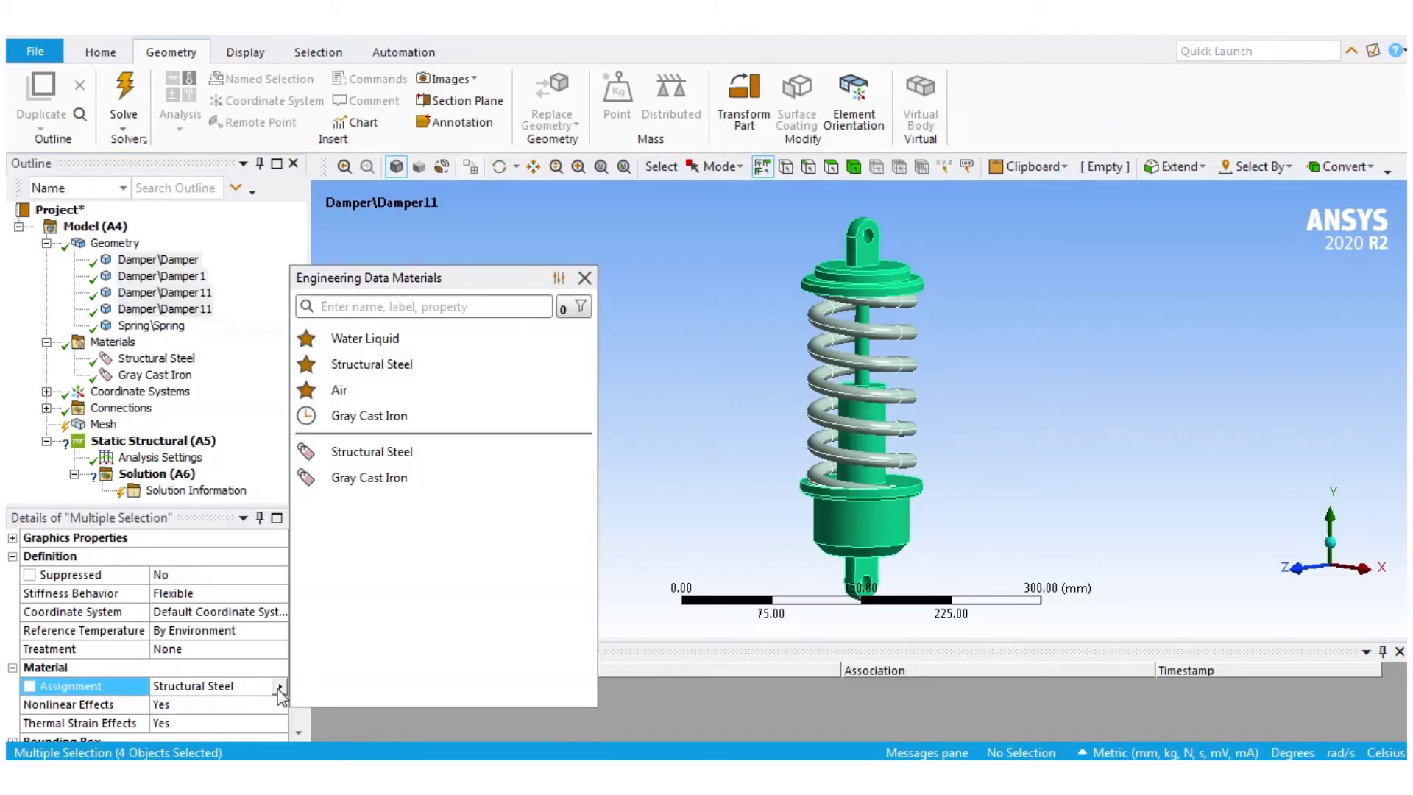
pyautogui.click(354, 479)
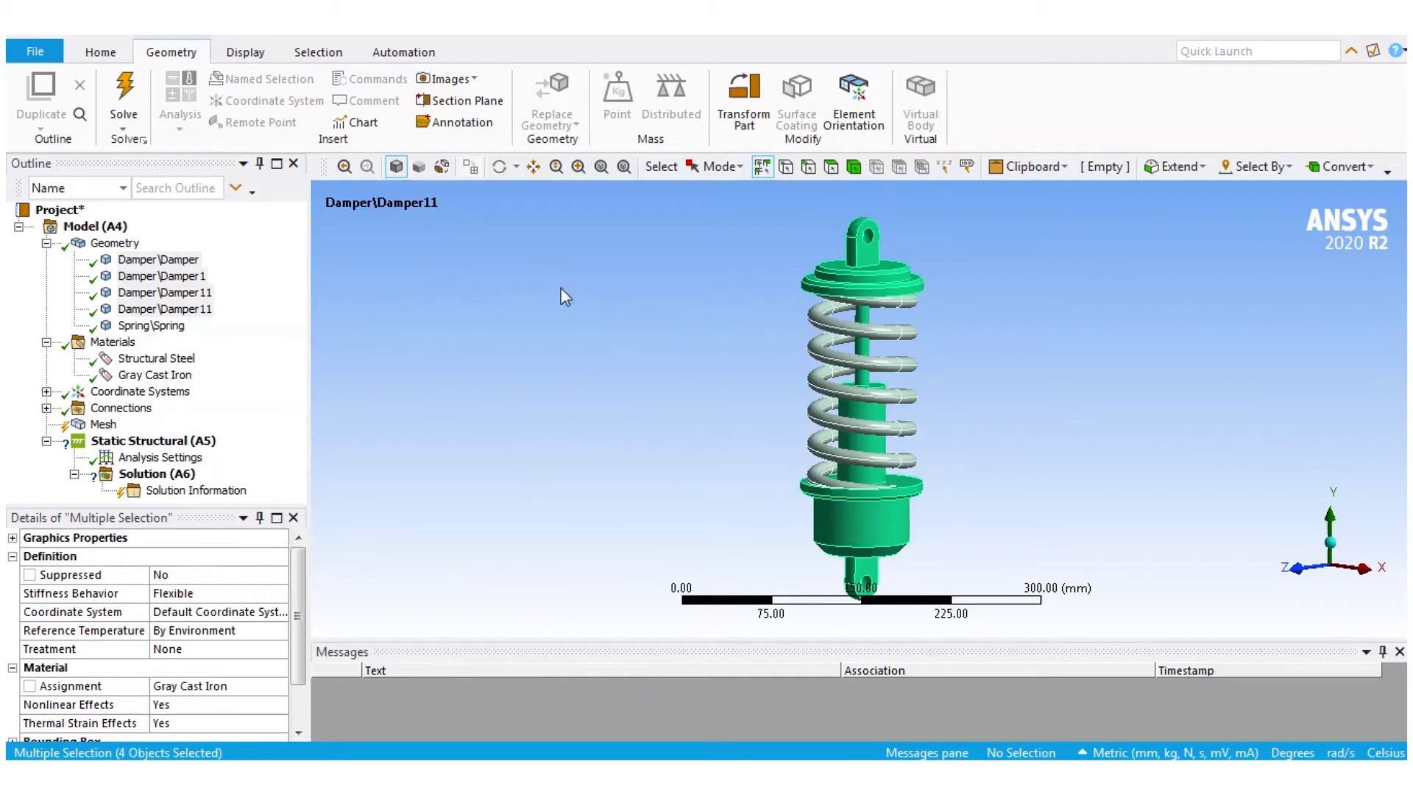
# Step: Check the spring body's material assignment, then collapse the materials and geometry branches
pyautogui.click(152, 326)
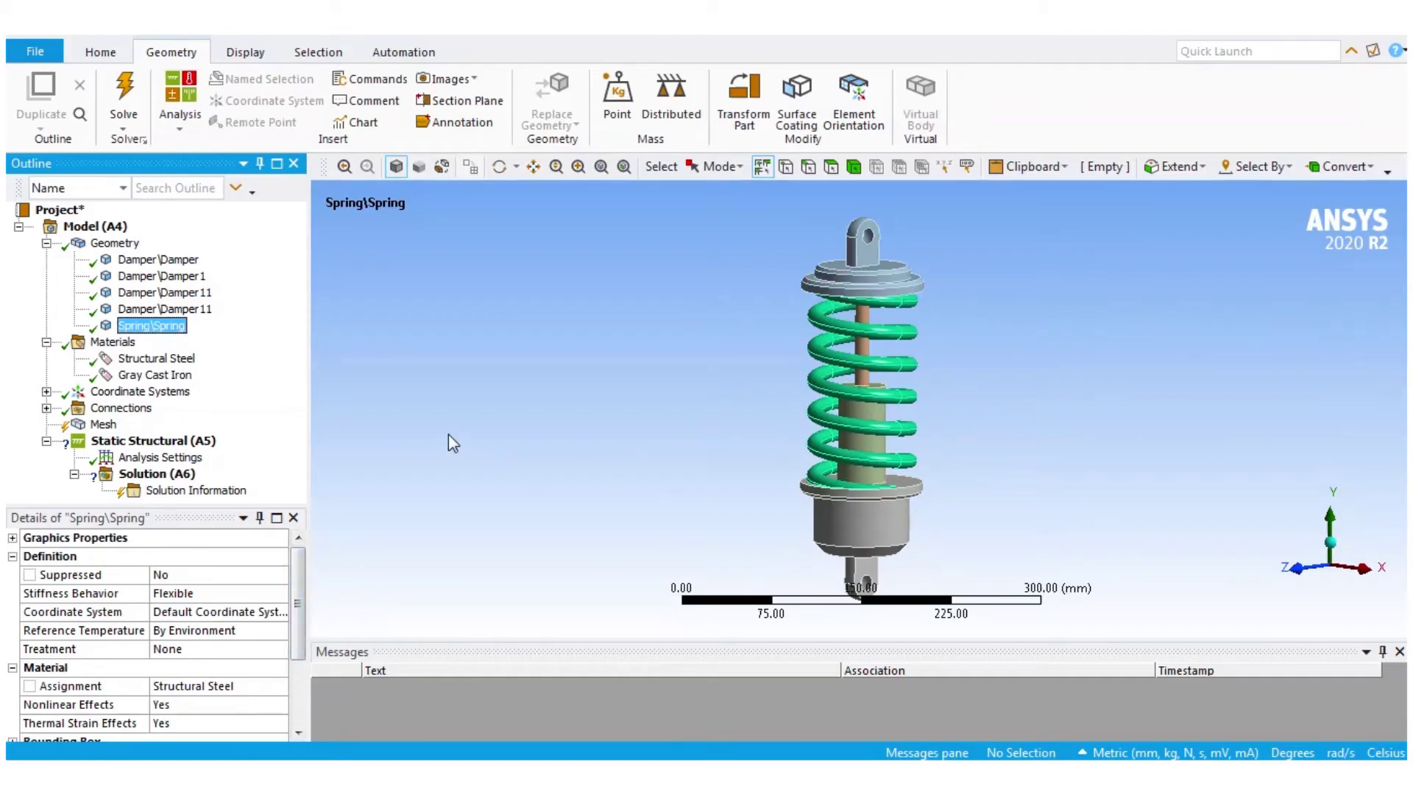
pyautogui.click(45, 342)
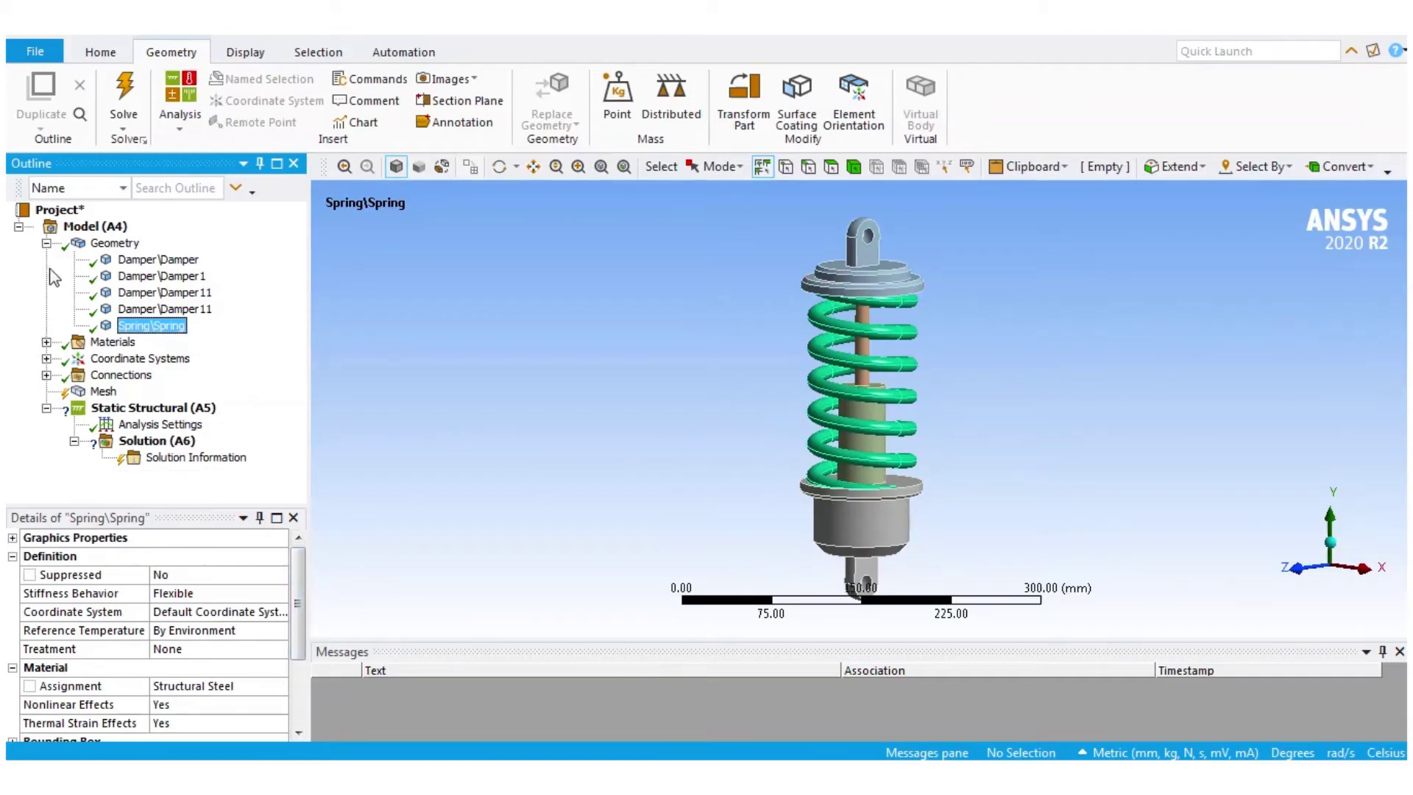
pyautogui.click(46, 243)
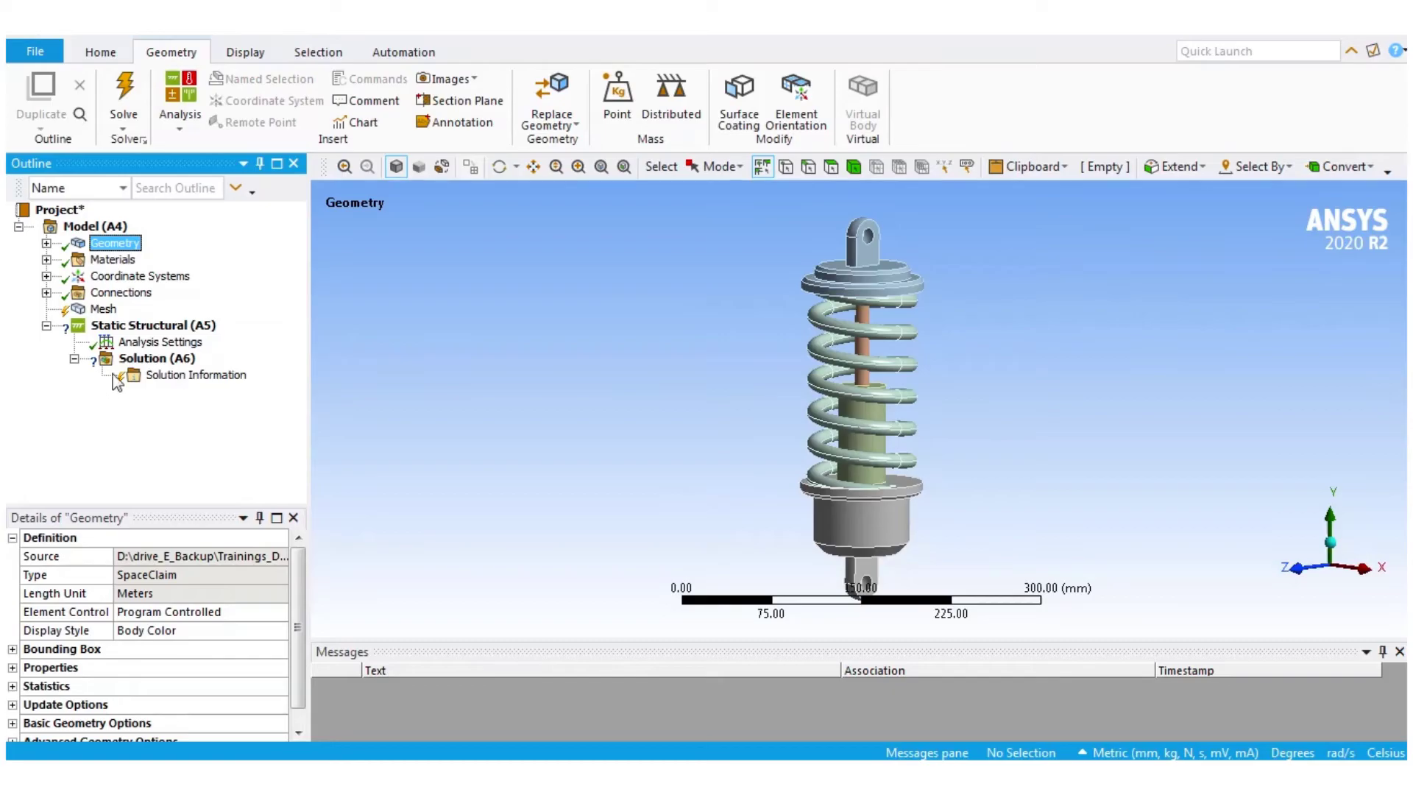
# Step: Rename all five contact regions based on their definition and widen the outline to fit the longer names
pyautogui.click(45, 293)
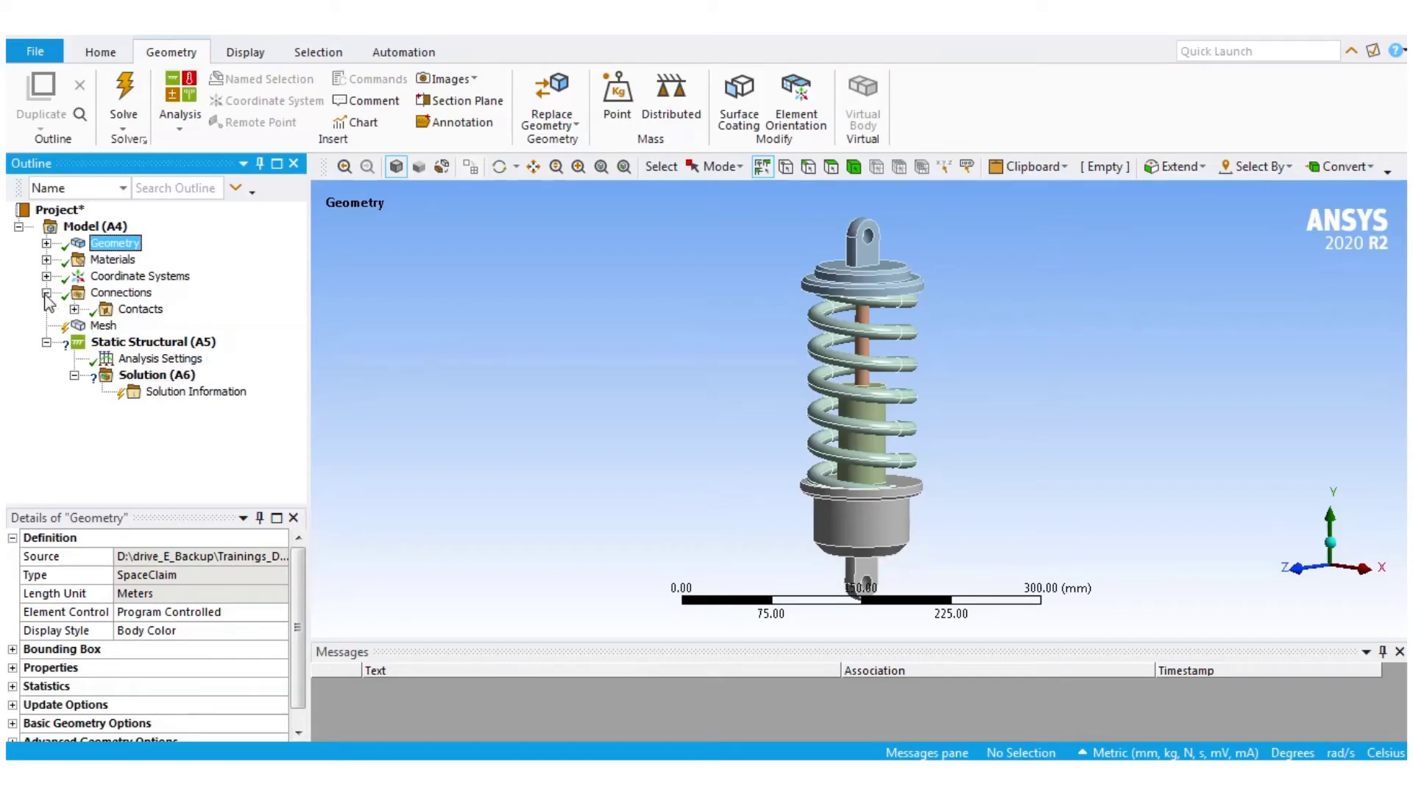
pyautogui.click(74, 309)
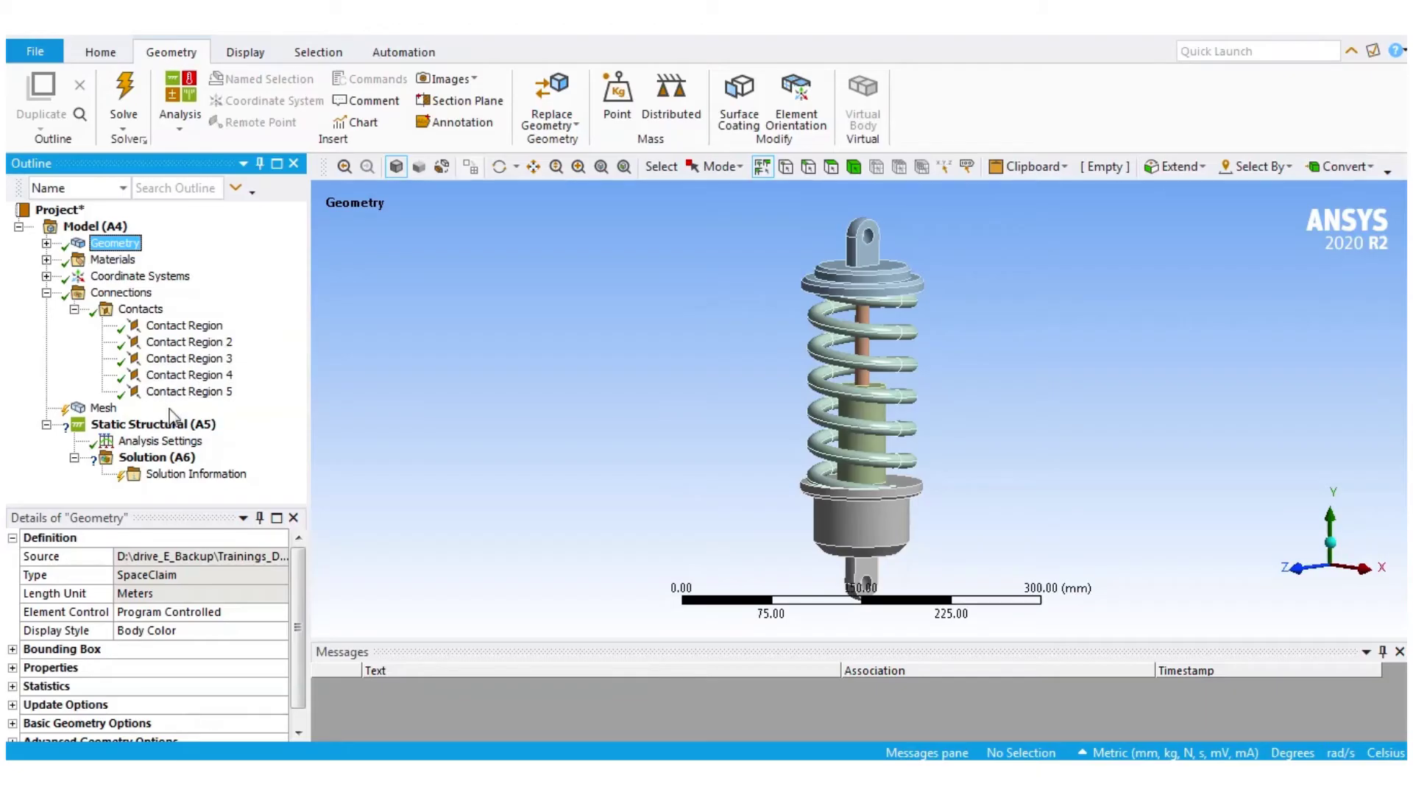
pyautogui.click(164, 327)
pyautogui.keyDown('shift'); pyautogui.click(184, 393); pyautogui.keyUp('shift')
pyautogui.rightClick(184, 393)
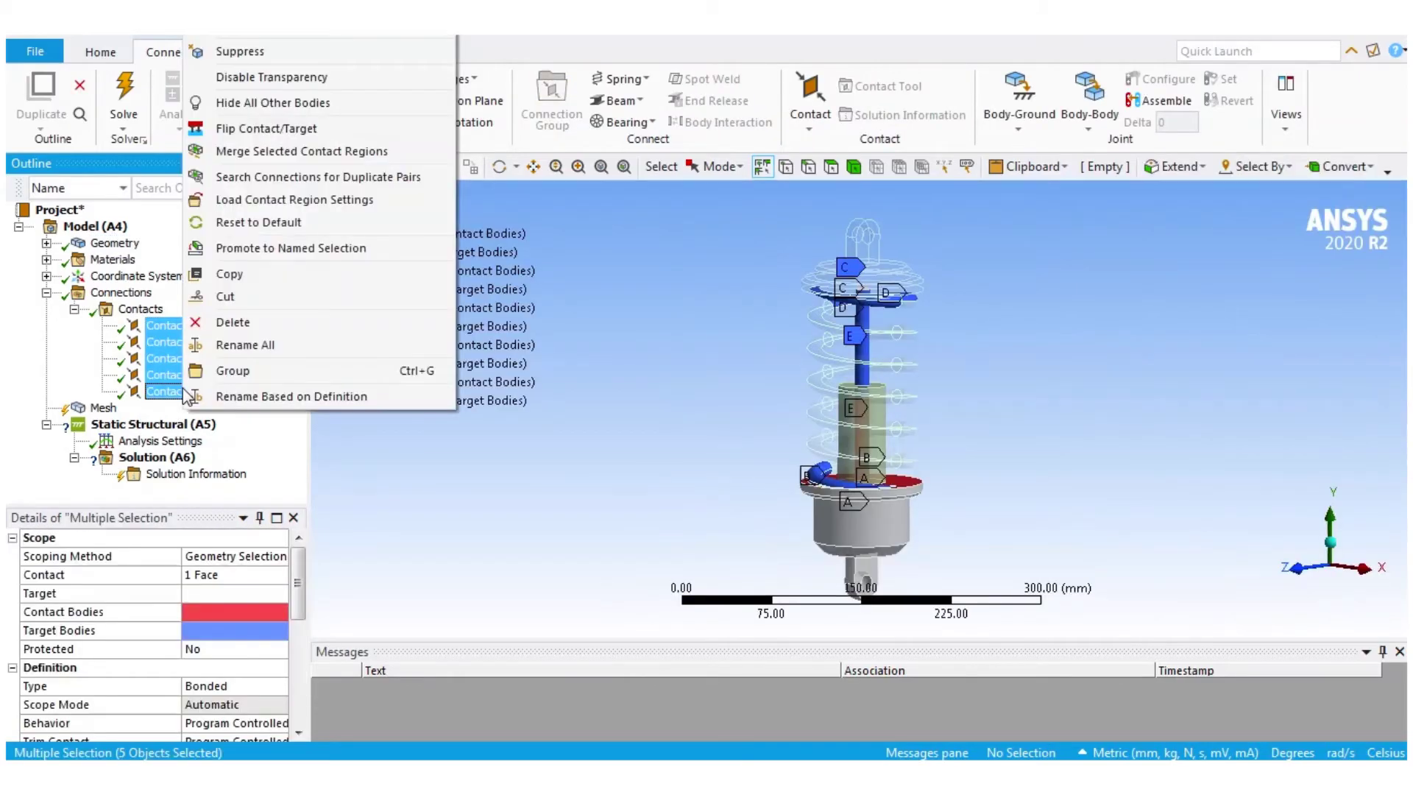
pyautogui.click(263, 398)
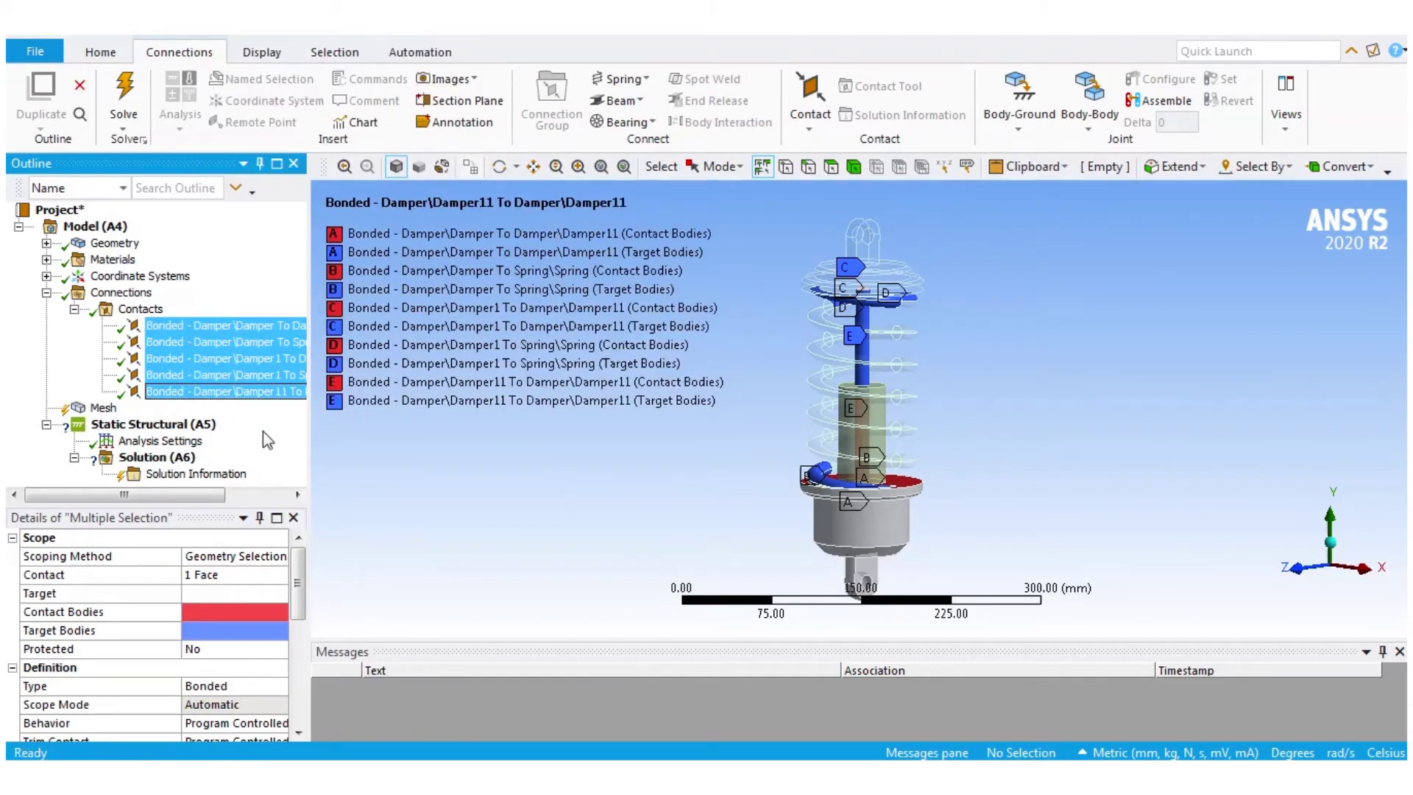
pyautogui.moveTo(308, 434); pyautogui.dragTo(366, 436)
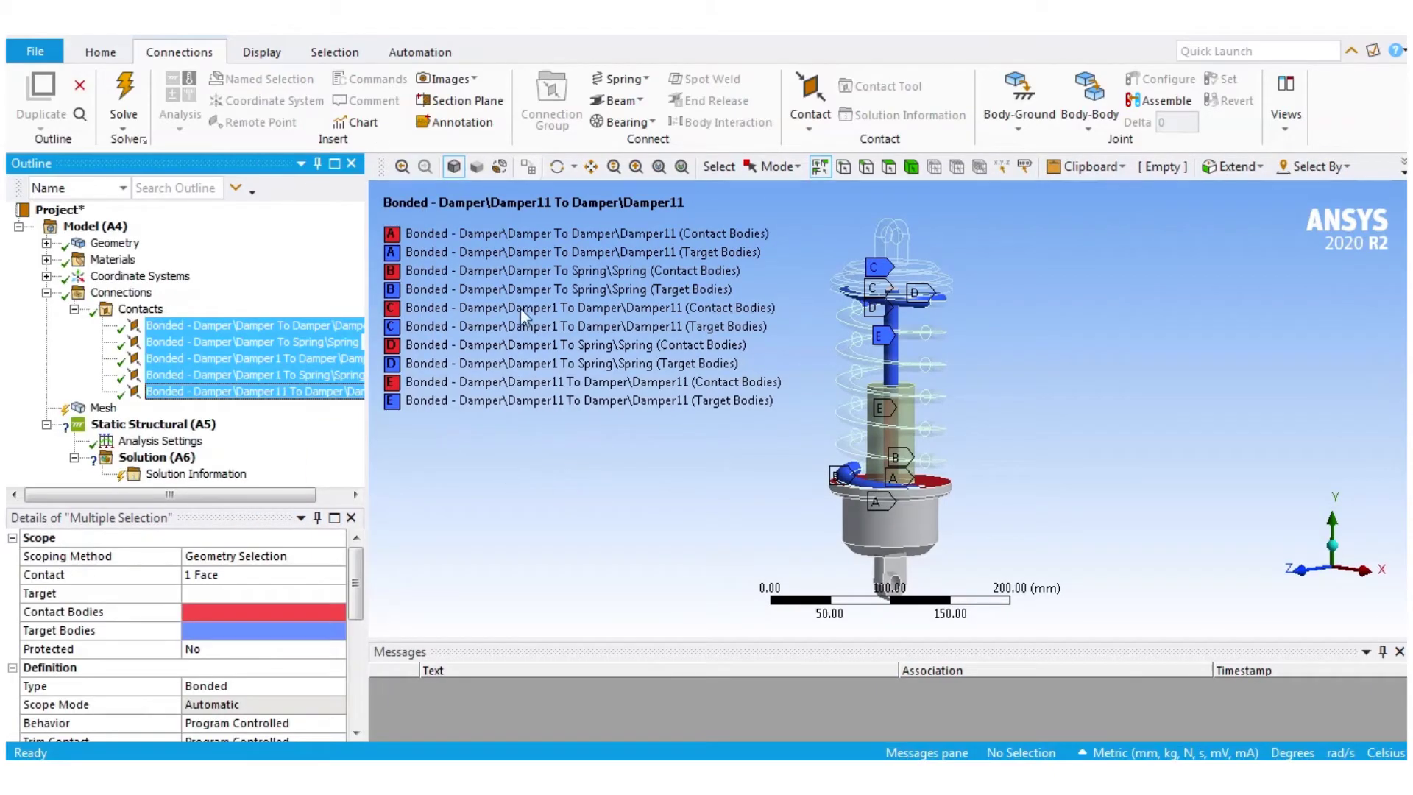
# Step: Inspect the contact and target faces of the bonded contact between the lower damper body and the damper cylinder
pyautogui.moveTo(586, 482); pyautogui.dragTo(604, 512, button='middle')
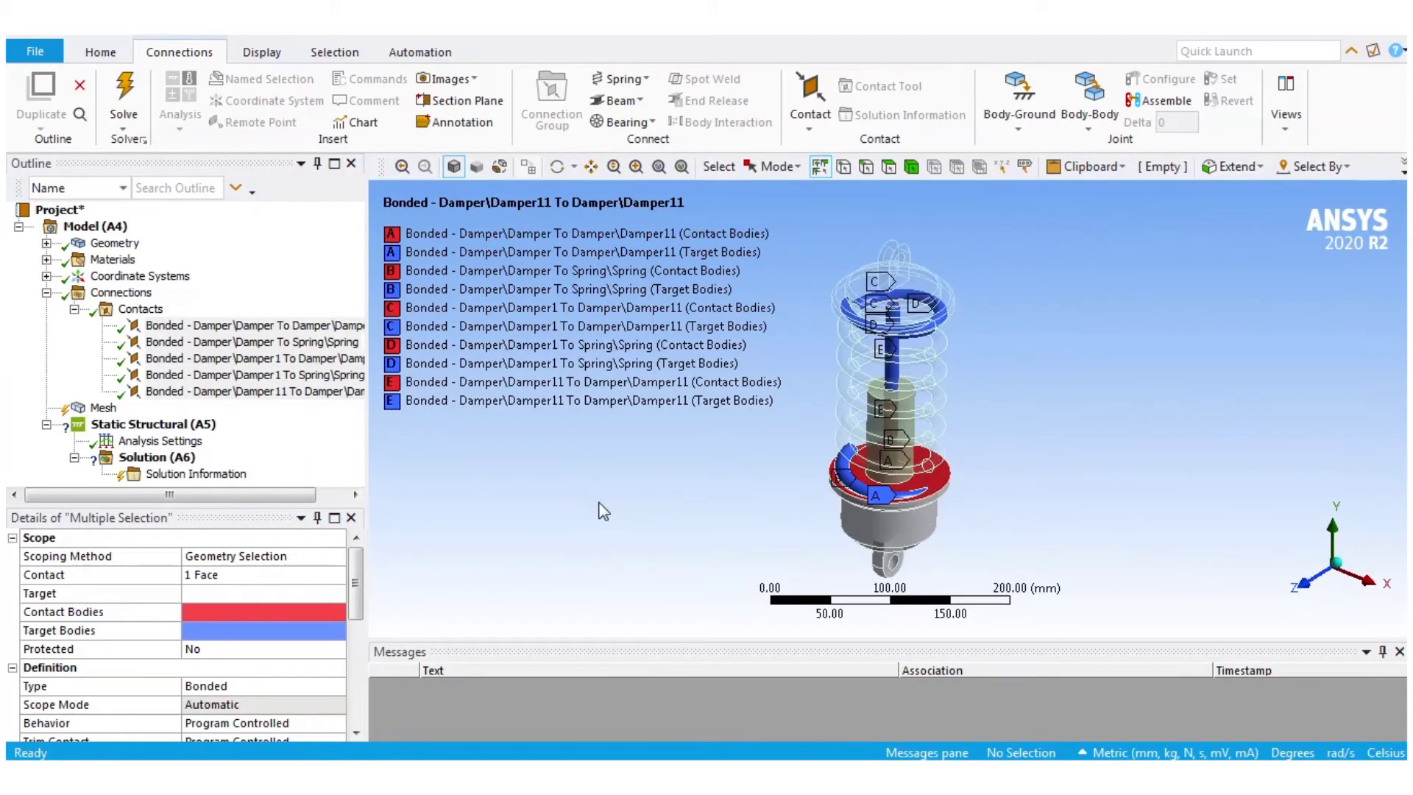
pyautogui.click(225, 325)
pyautogui.moveTo(530, 432); pyautogui.dragTo(485, 451, button='middle')
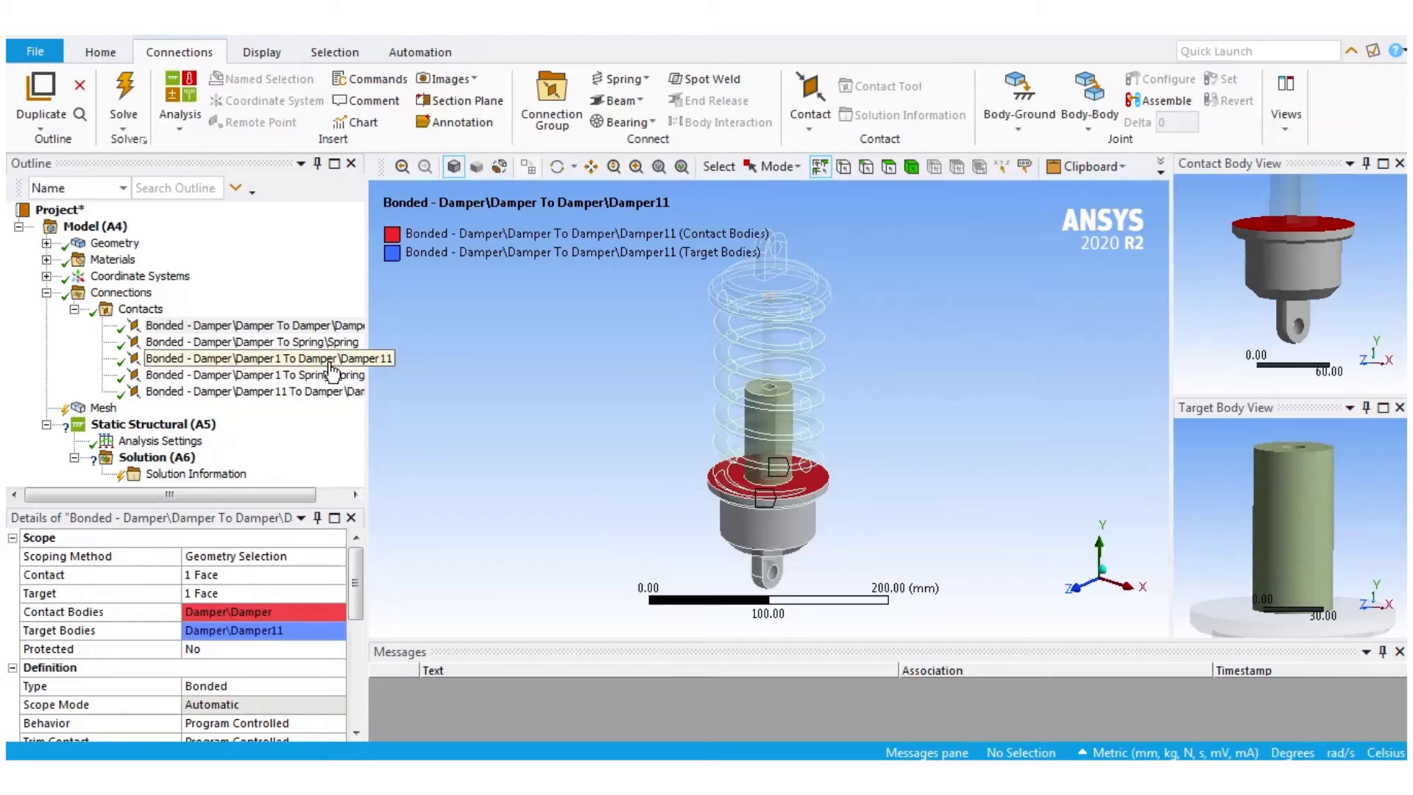
# Step: Change the Damper to Spring contact to Frictional with a friction coefficient of 0.3
pyautogui.click(250, 341)
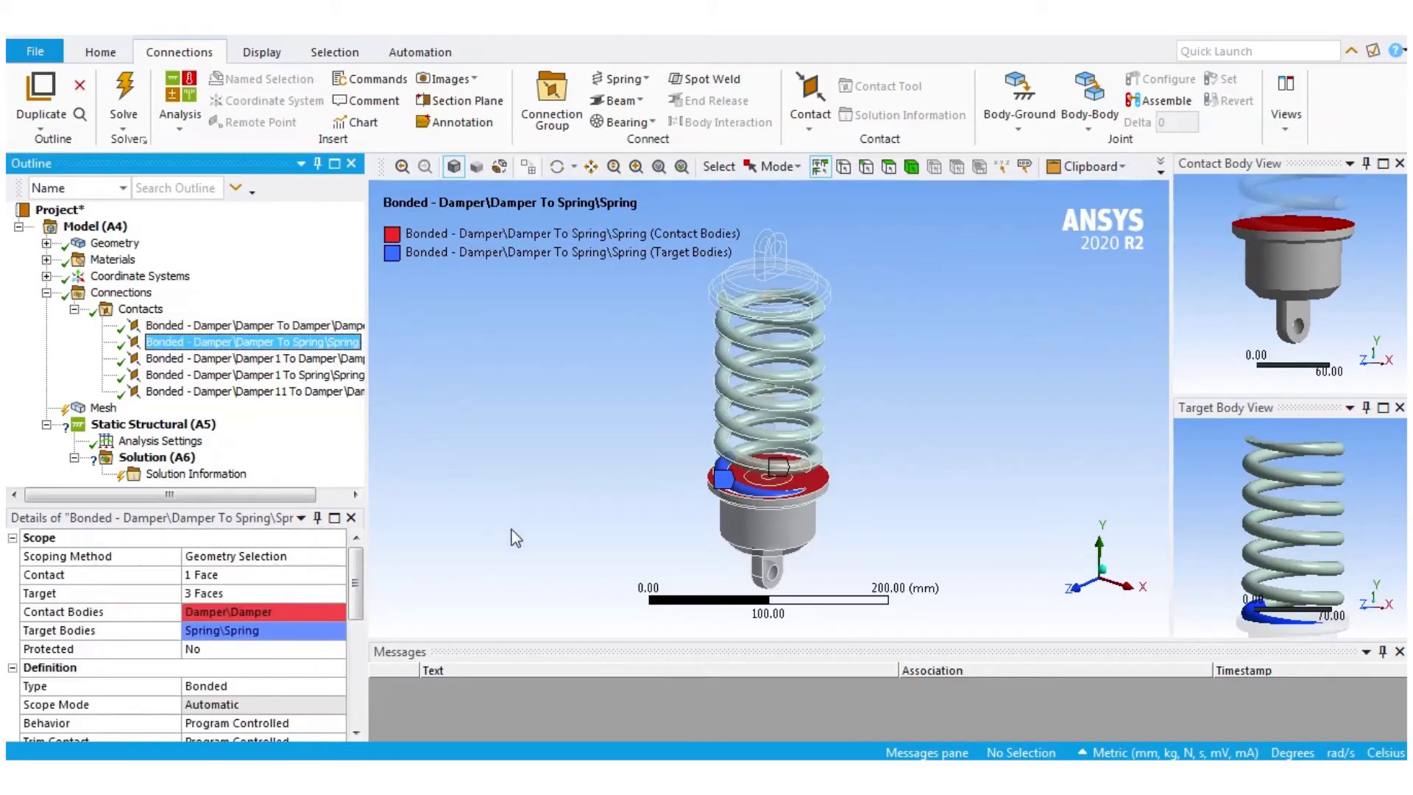
pyautogui.click(284, 687)
pyautogui.click(337, 692)
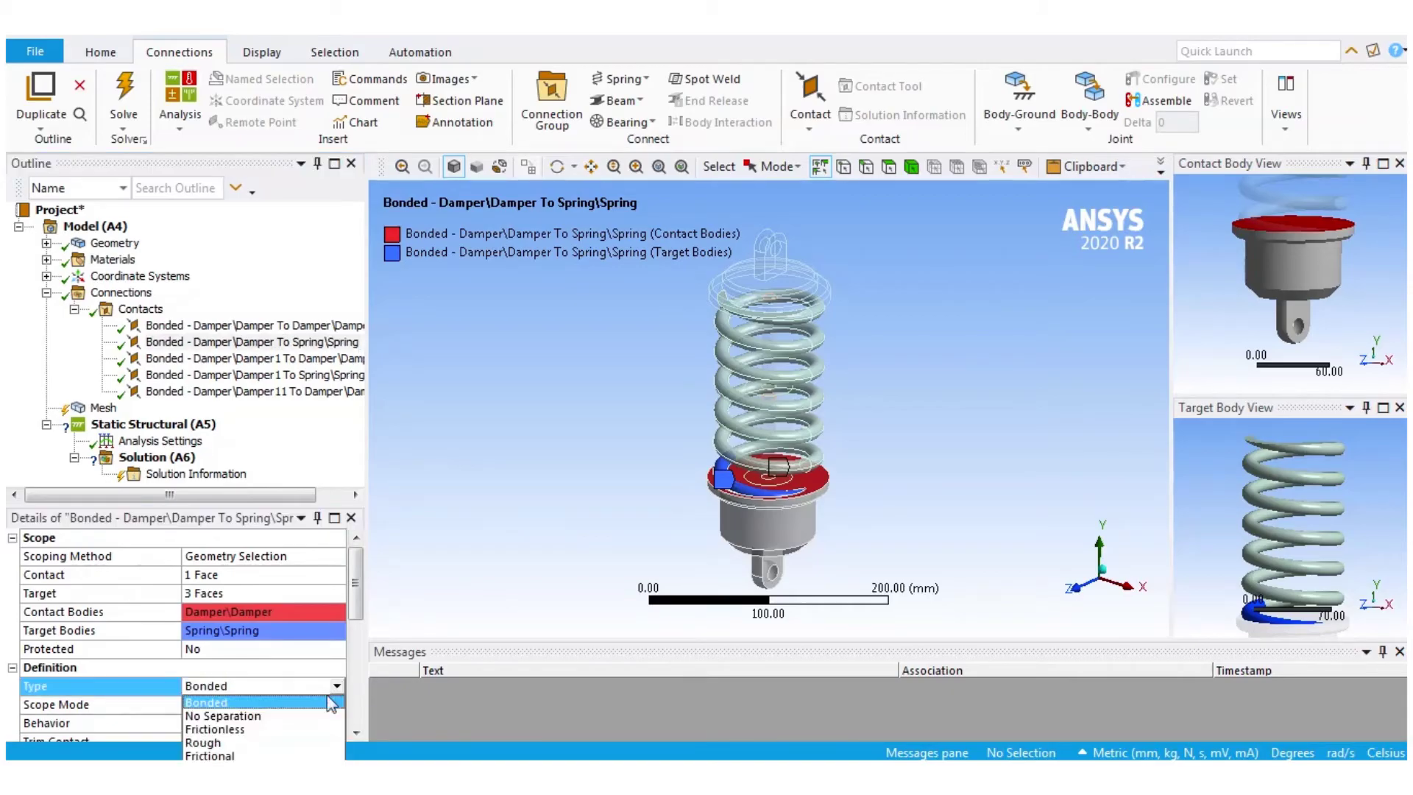
pyautogui.click(212, 733)
pyautogui.click(212, 705)
pyautogui.write('0.3')
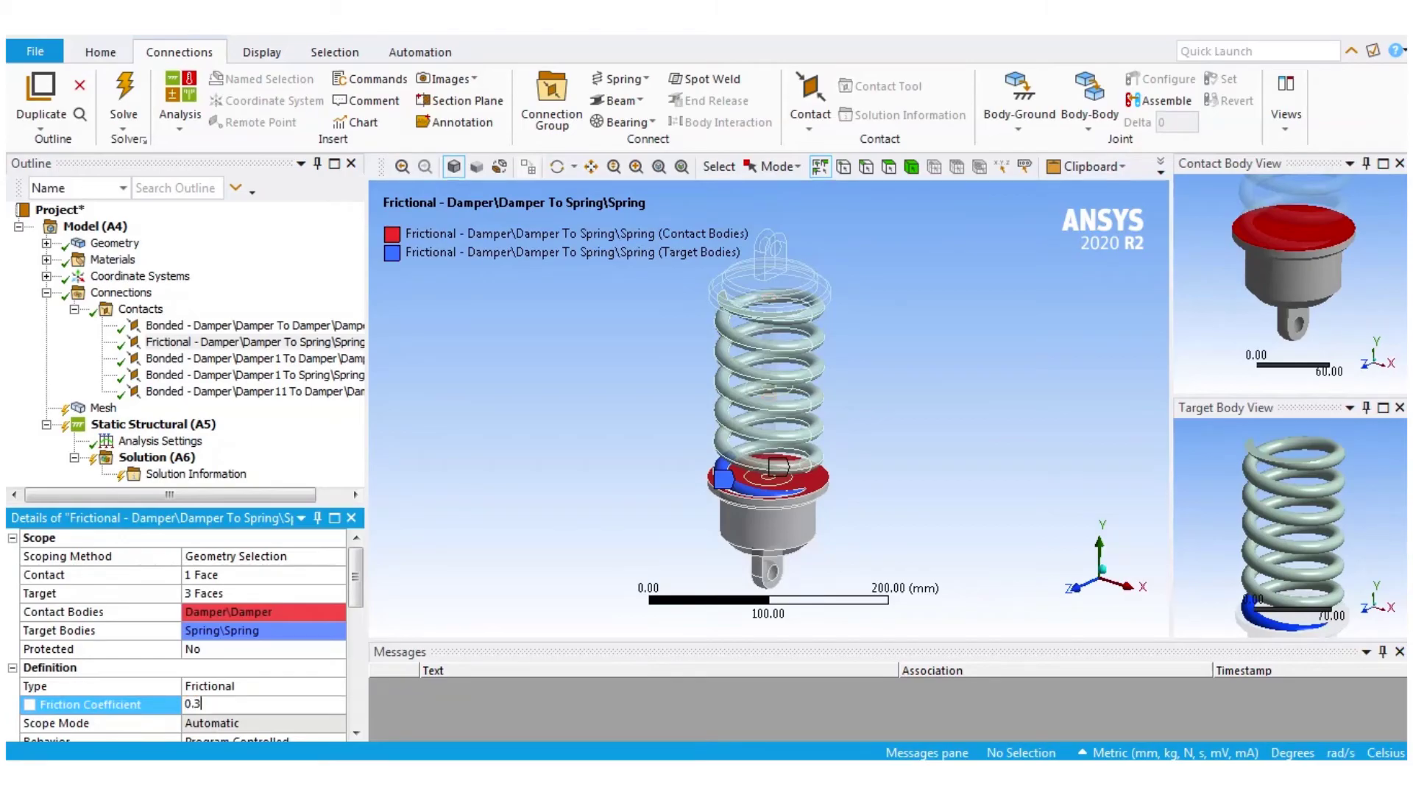
# Step: Change the Damper1 to Spring contact to Frictional with a friction coefficient of 0.3
pyautogui.click(309, 359)
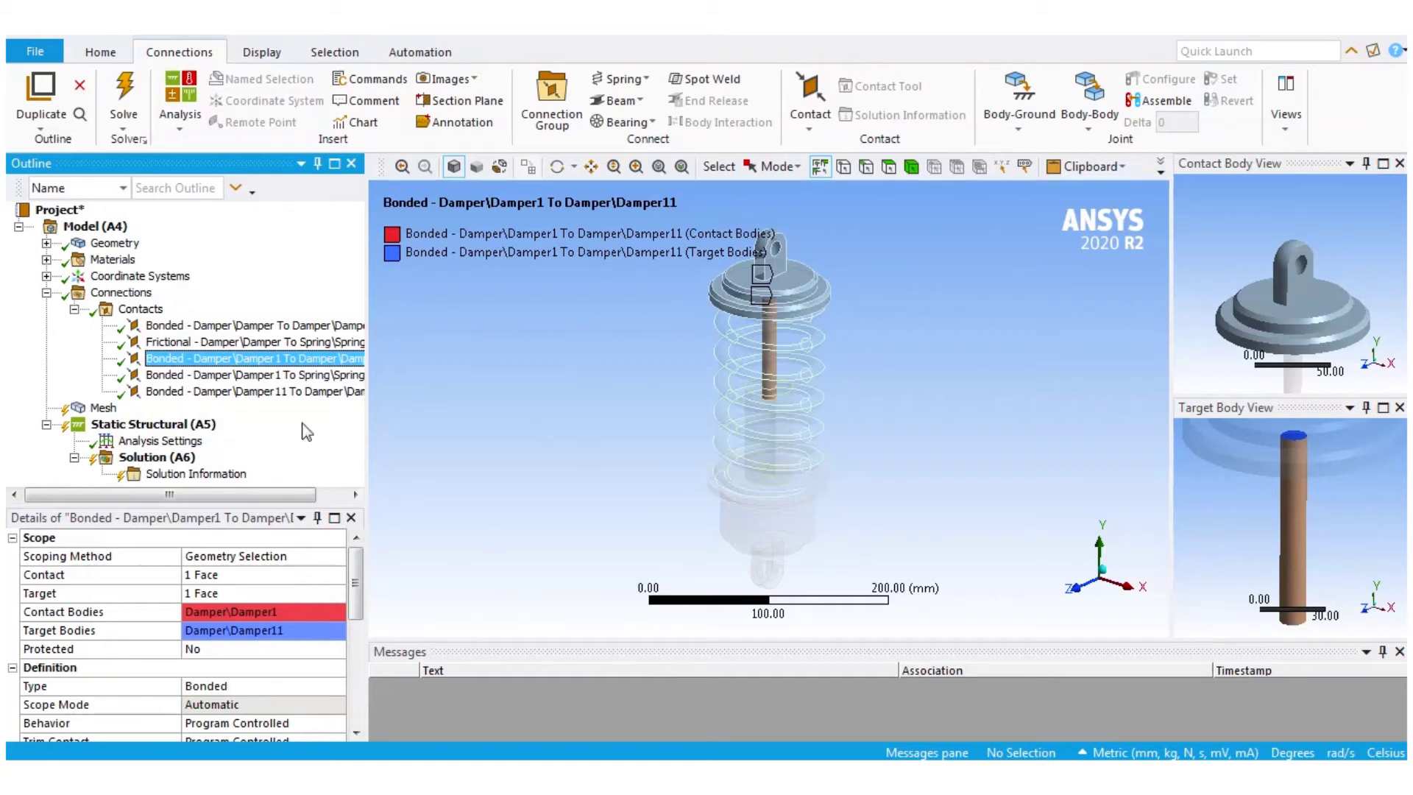
pyautogui.press('Down')
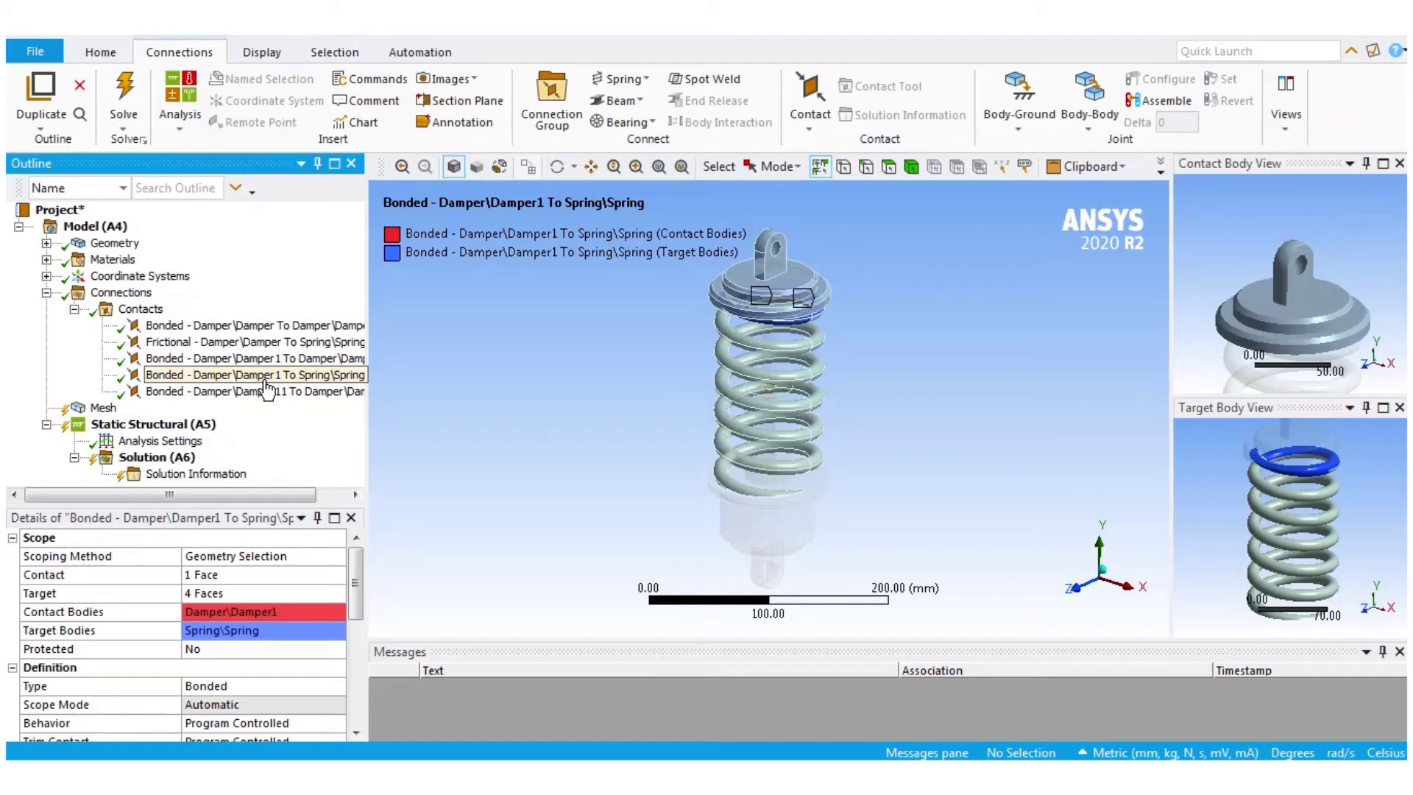
pyautogui.click(219, 686)
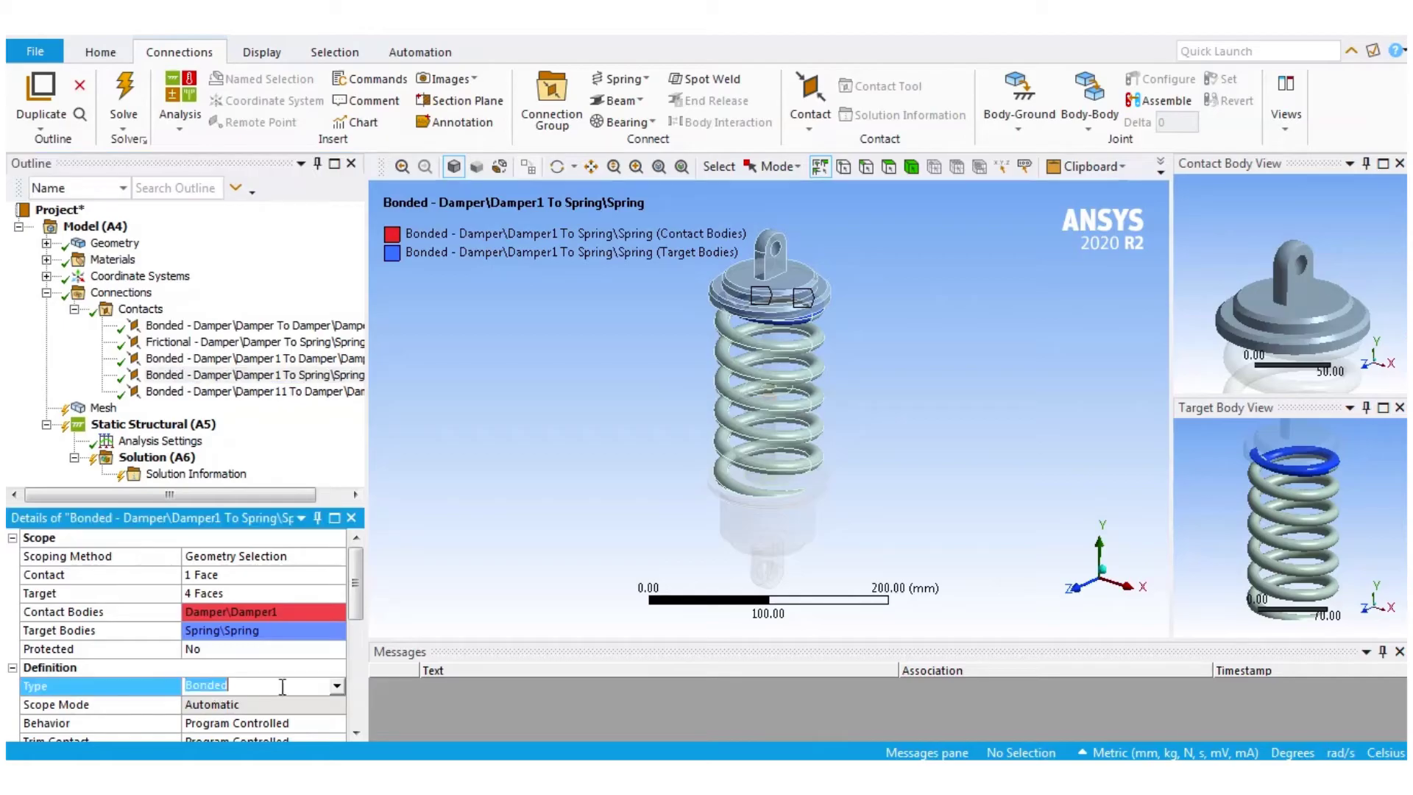
pyautogui.click(336, 685)
pyautogui.click(221, 752)
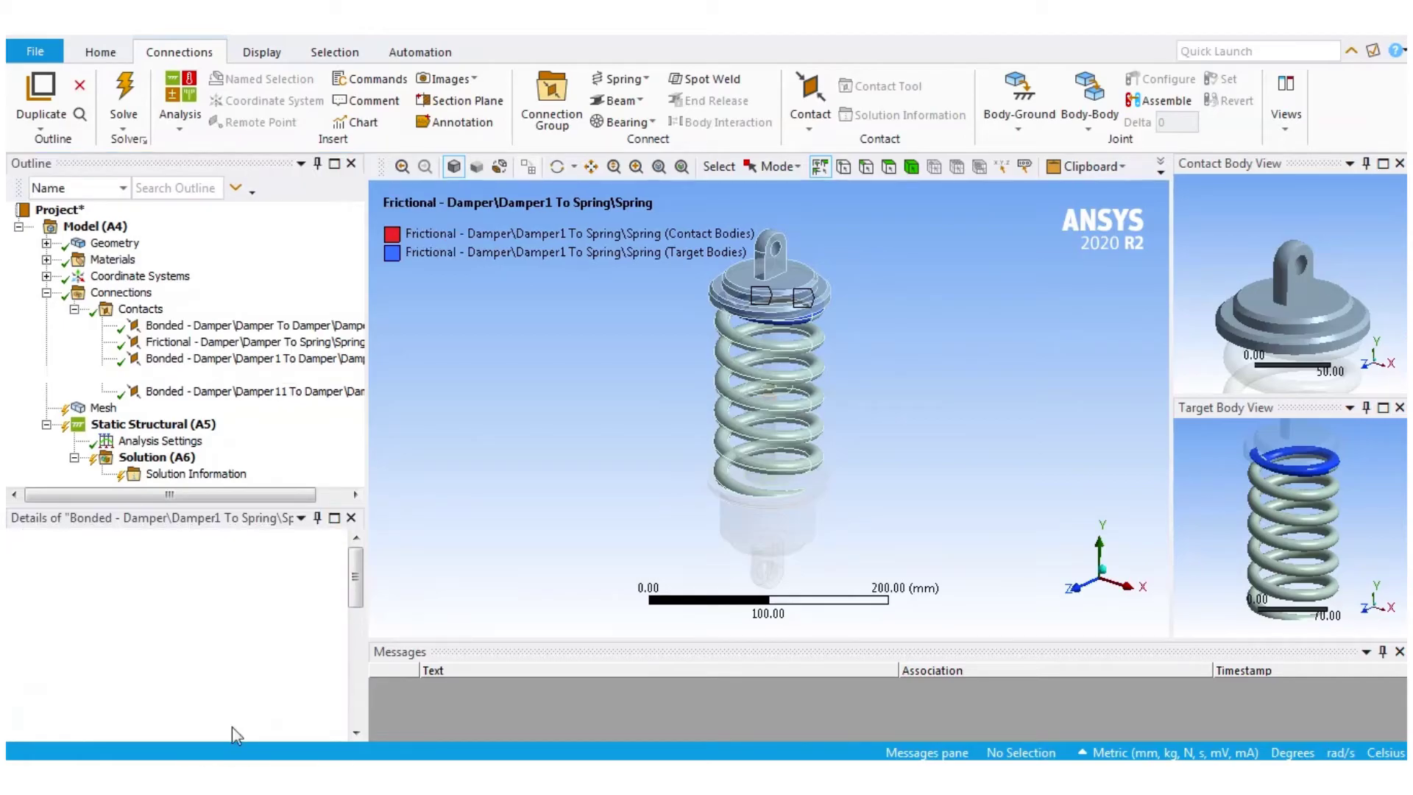
pyautogui.click(234, 704)
pyautogui.write('0.3')
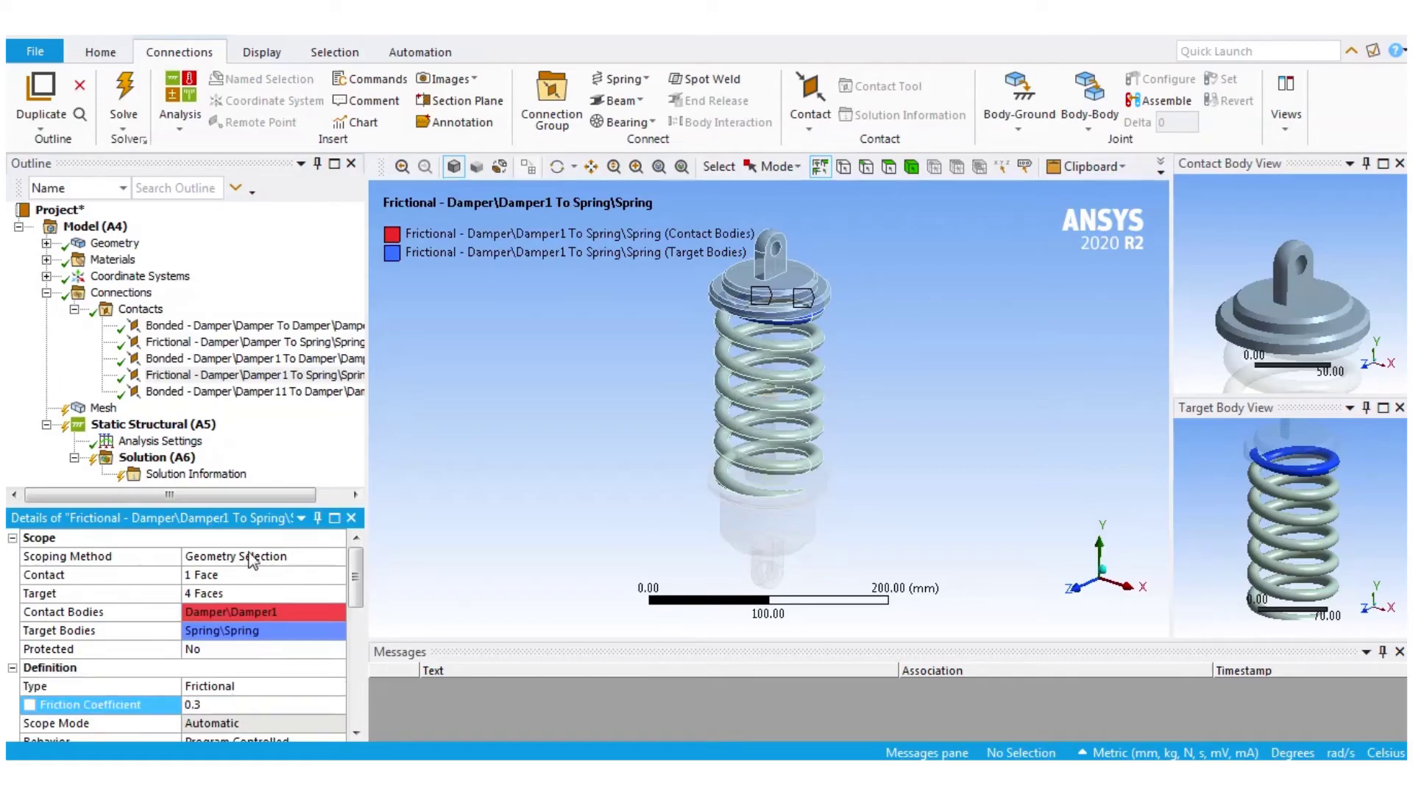
# Step: Make the Damper11 to Damper11 contact between cylinder and rod Frictional with a coefficient of 0.1, and collapse the connections branch
pyautogui.click(228, 392)
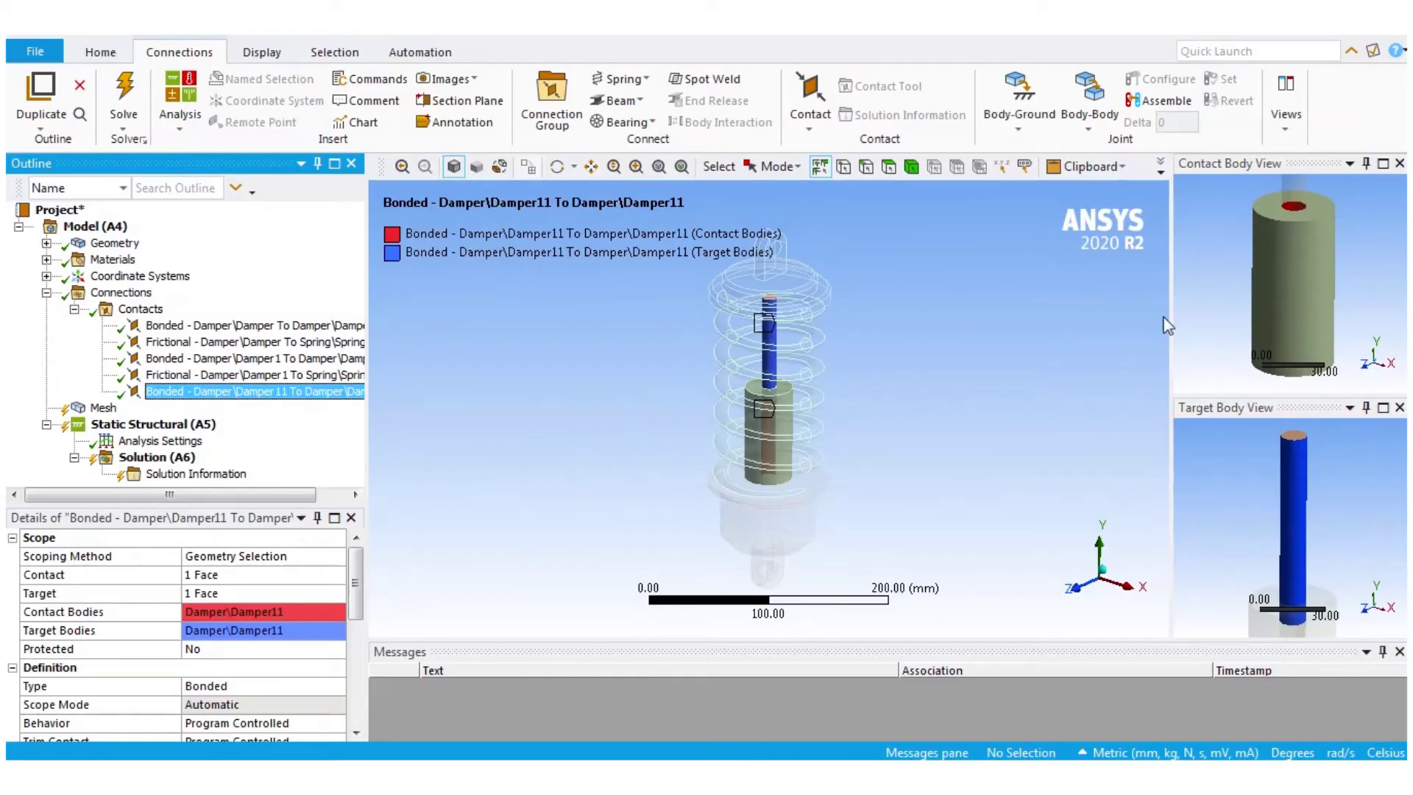
pyautogui.click(324, 685)
pyautogui.click(336, 685)
pyautogui.click(210, 755)
pyautogui.click(207, 703)
pyautogui.write('0.1')
pyautogui.press('Return')
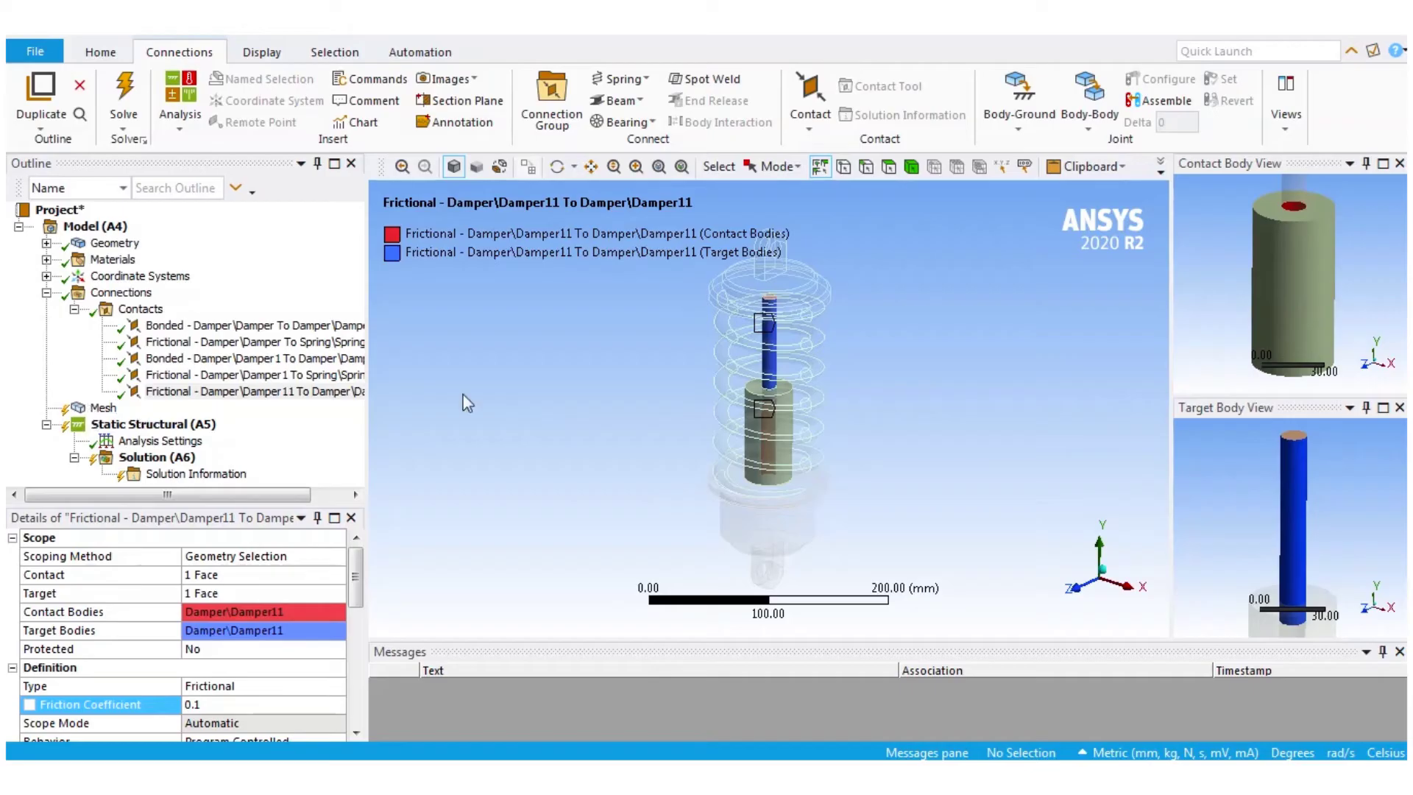
pyautogui.click(46, 293)
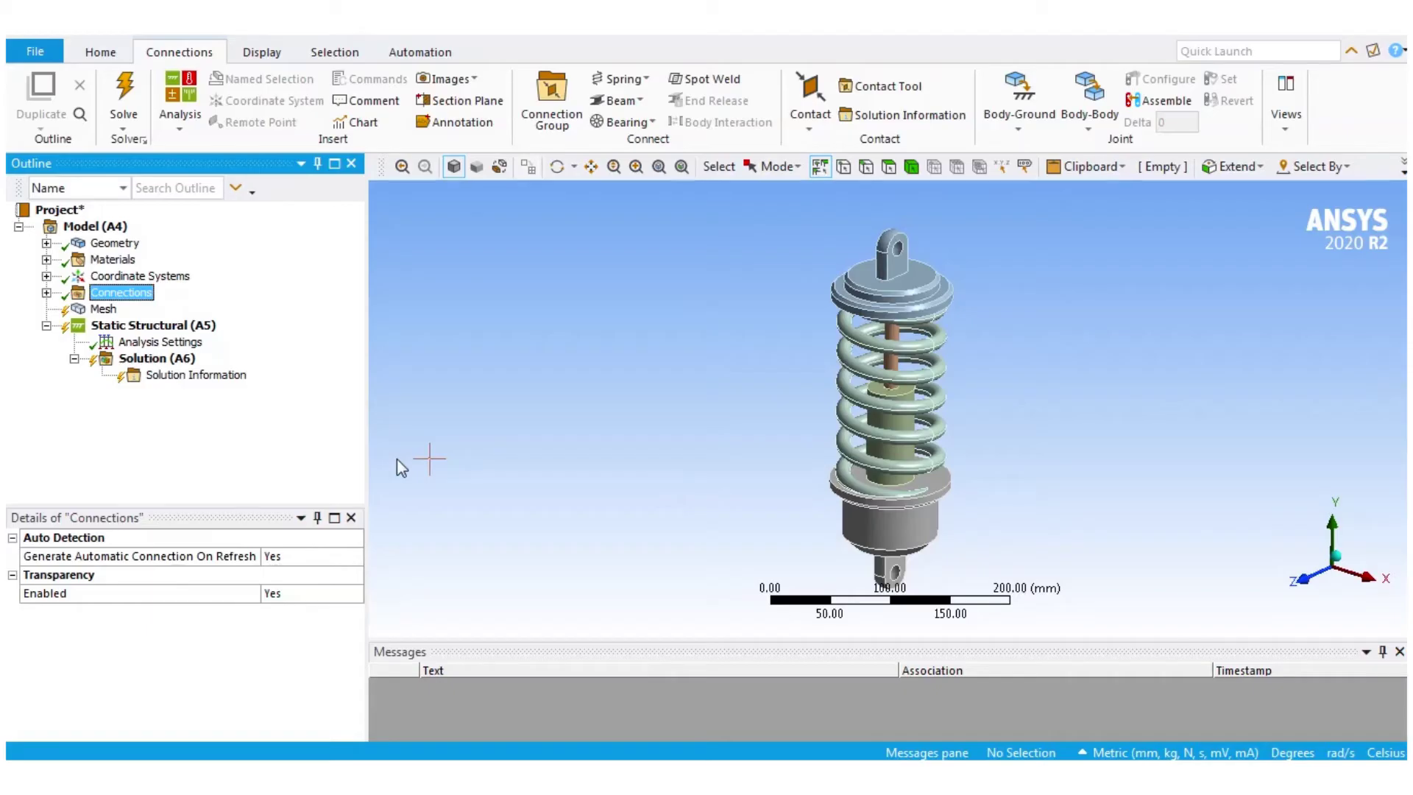
# Step: Insert a sizing control under the mesh
pyautogui.click(103, 310)
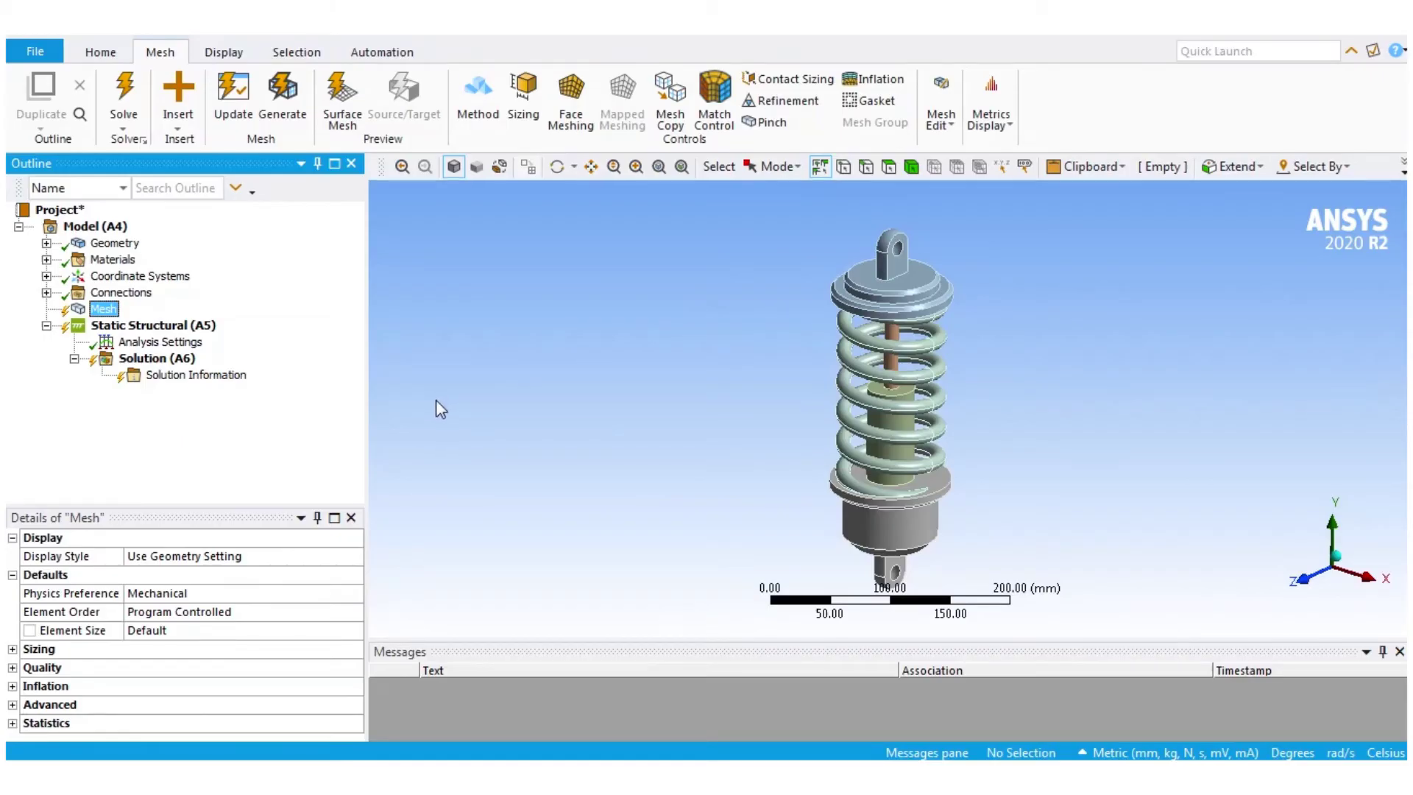
pyautogui.rightClick(99, 311)
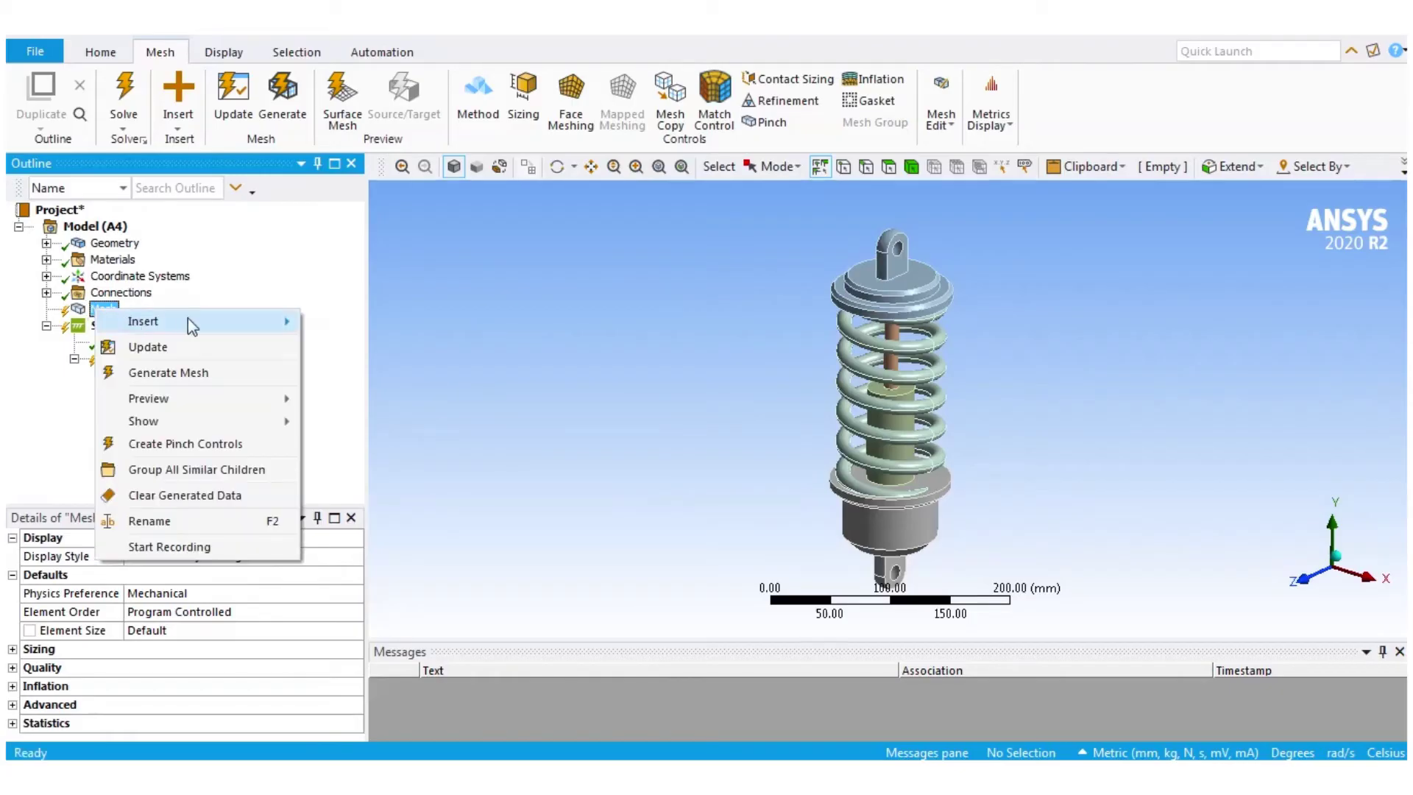
pyautogui.moveTo(183, 322)
pyautogui.click(337, 350)
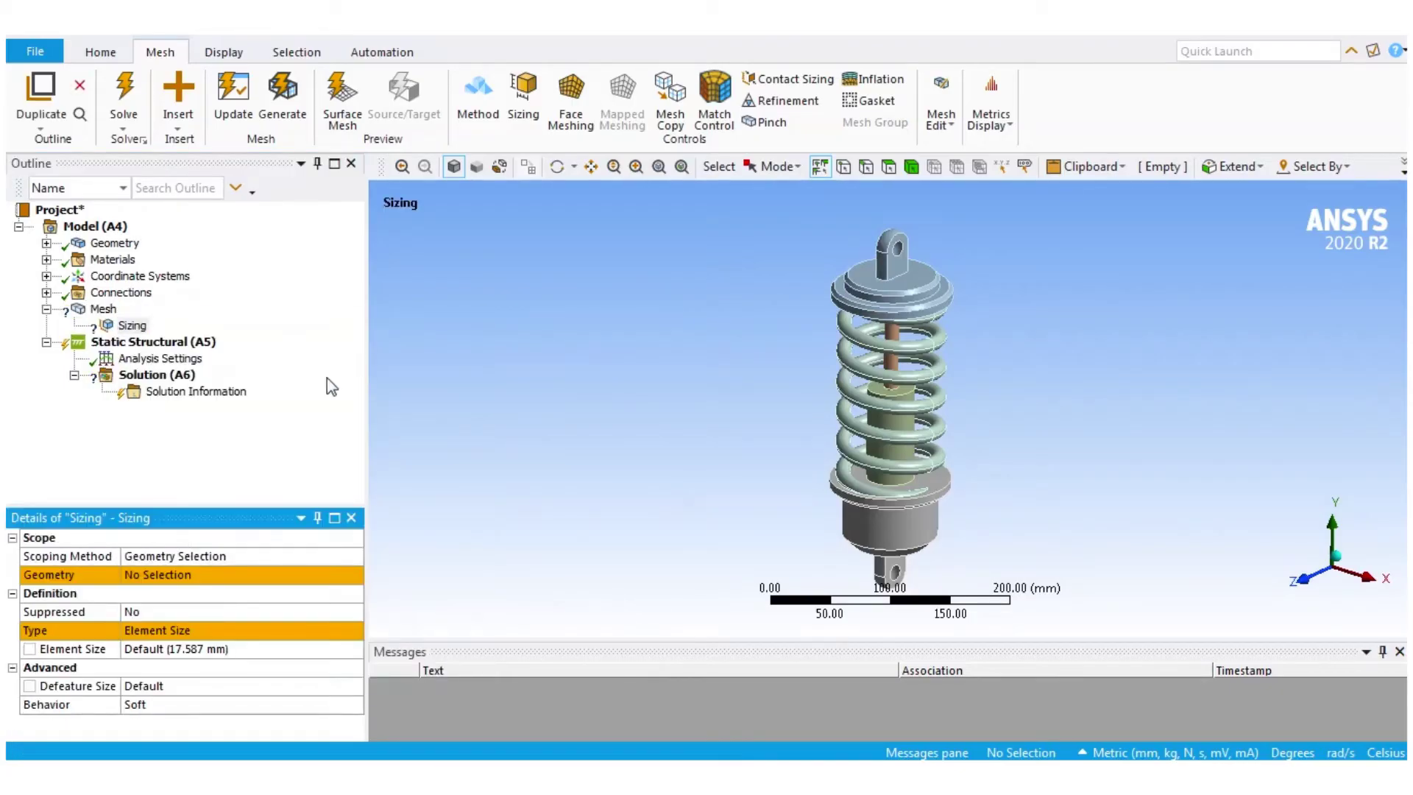
# Step: Scope the mesh sizing to all five bodies of the shock absorber with an element size of 10 mm
pyautogui.click(686, 252)
pyautogui.click(911, 167)
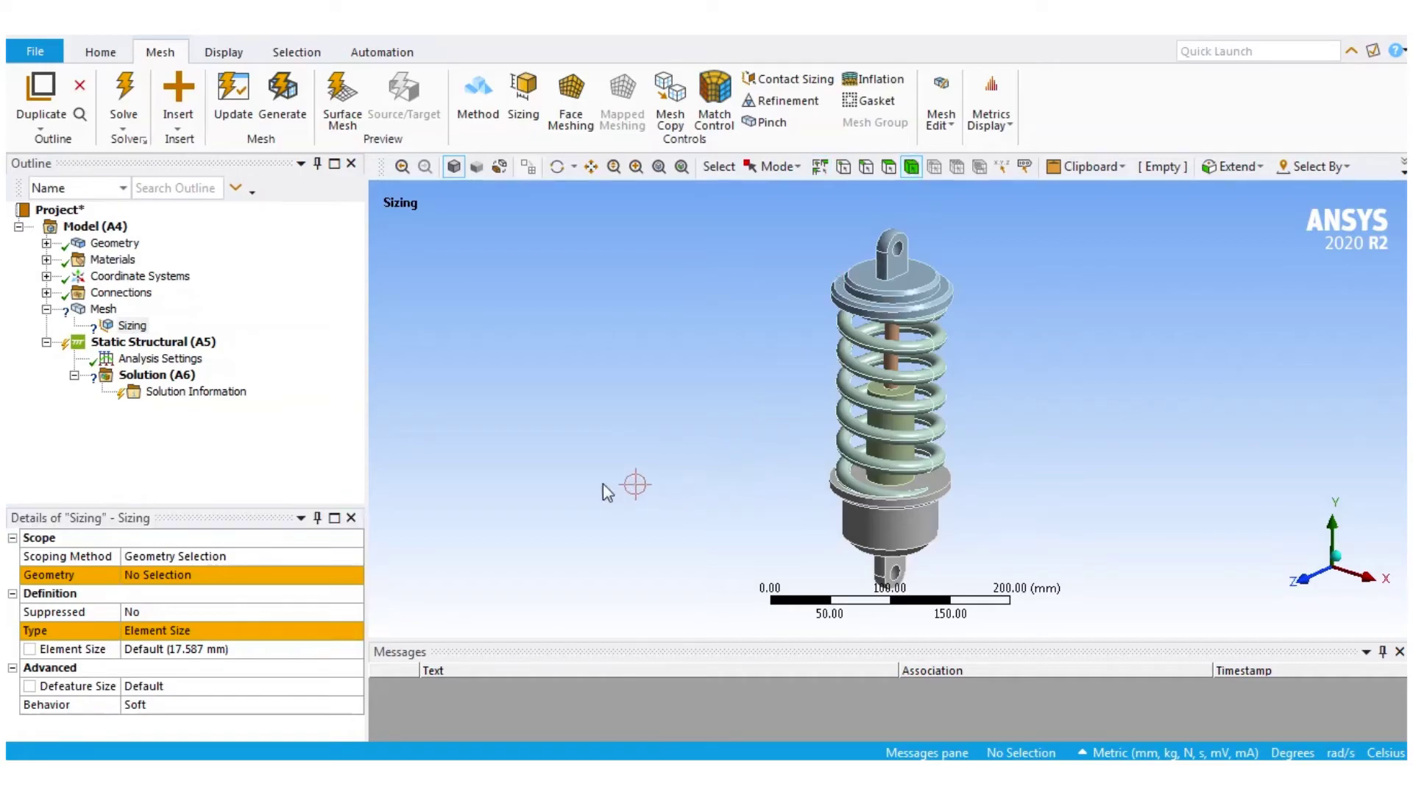
pyautogui.hotkey('ctrl', 'a')
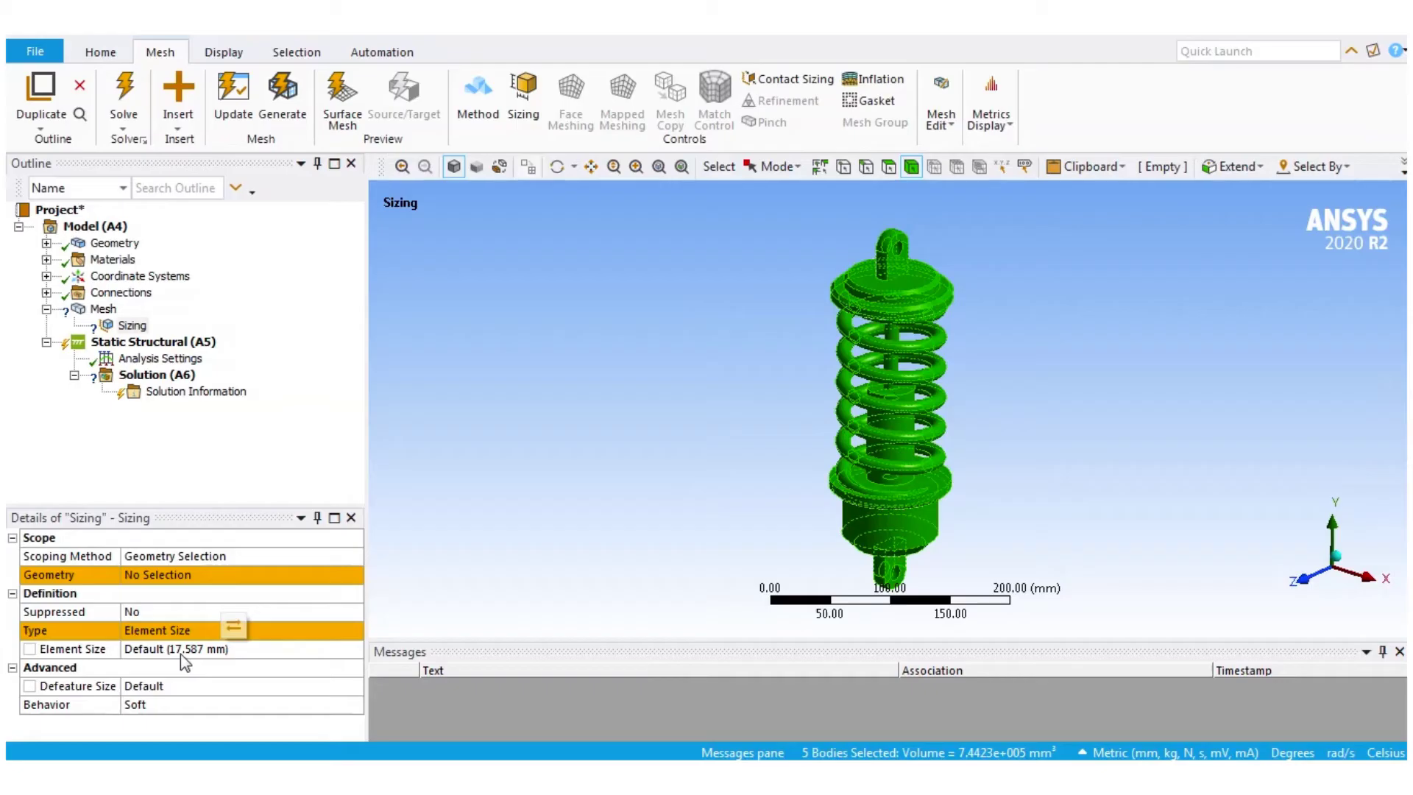
pyautogui.click(181, 654)
pyautogui.write('1')
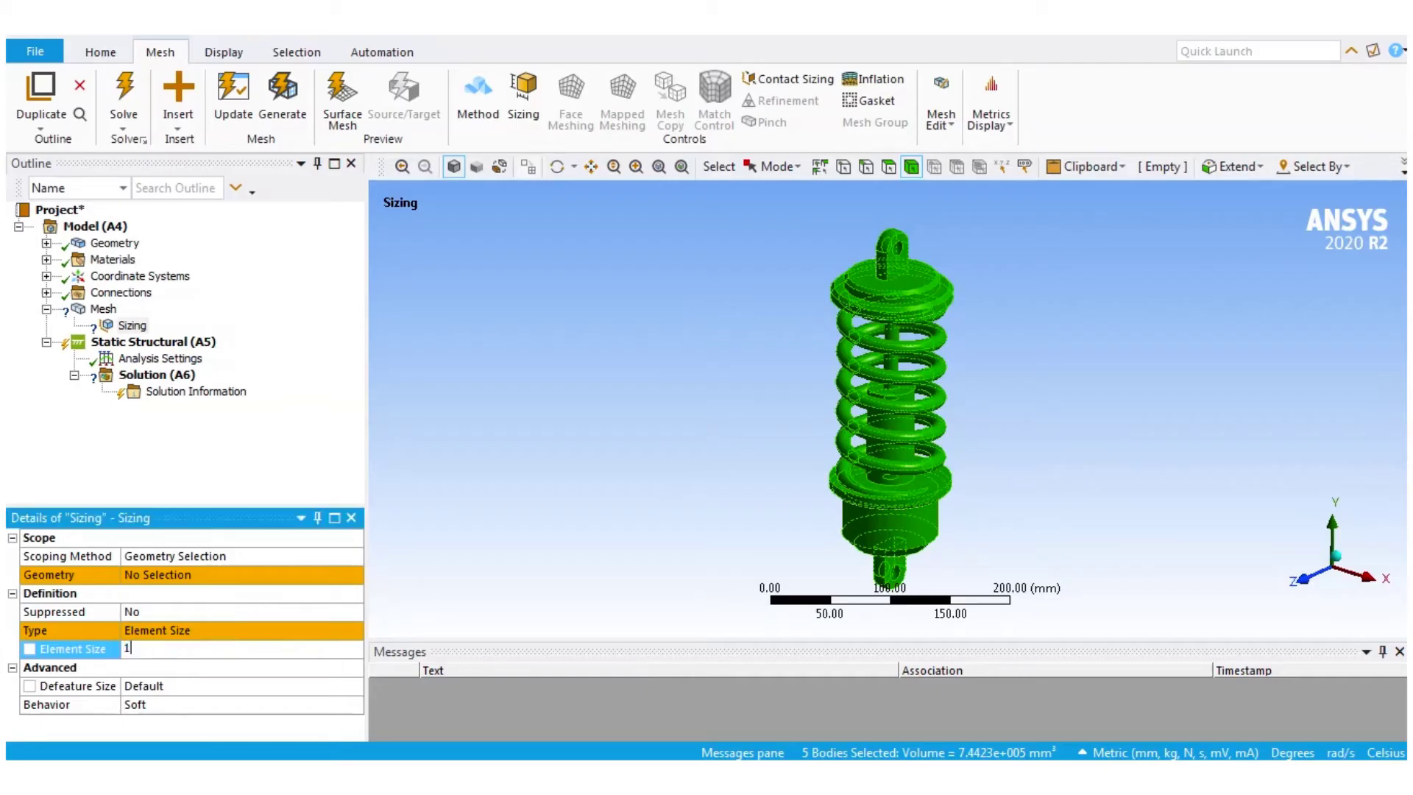
pyautogui.write('0')
pyautogui.press('Return')
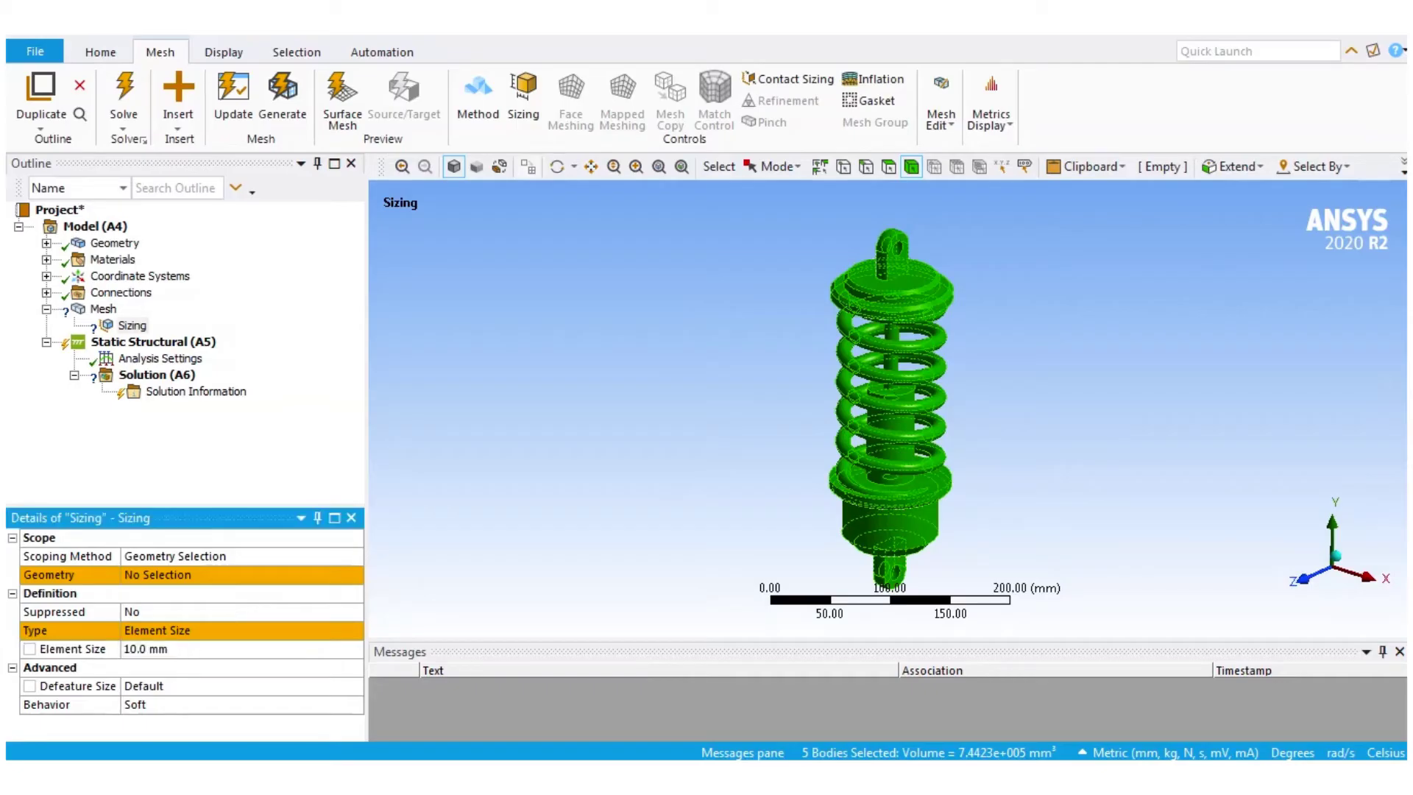
pyautogui.click(168, 576)
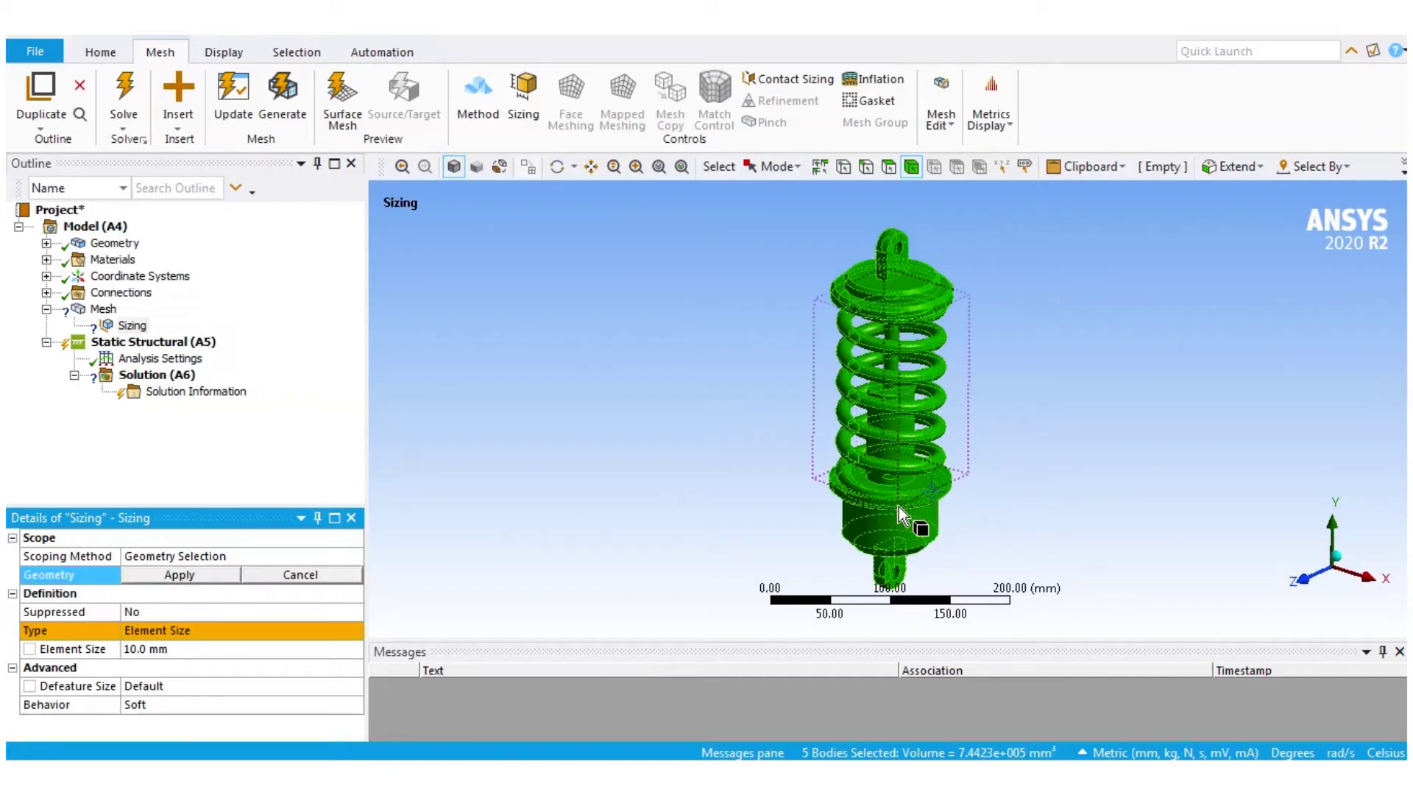
pyautogui.click(197, 578)
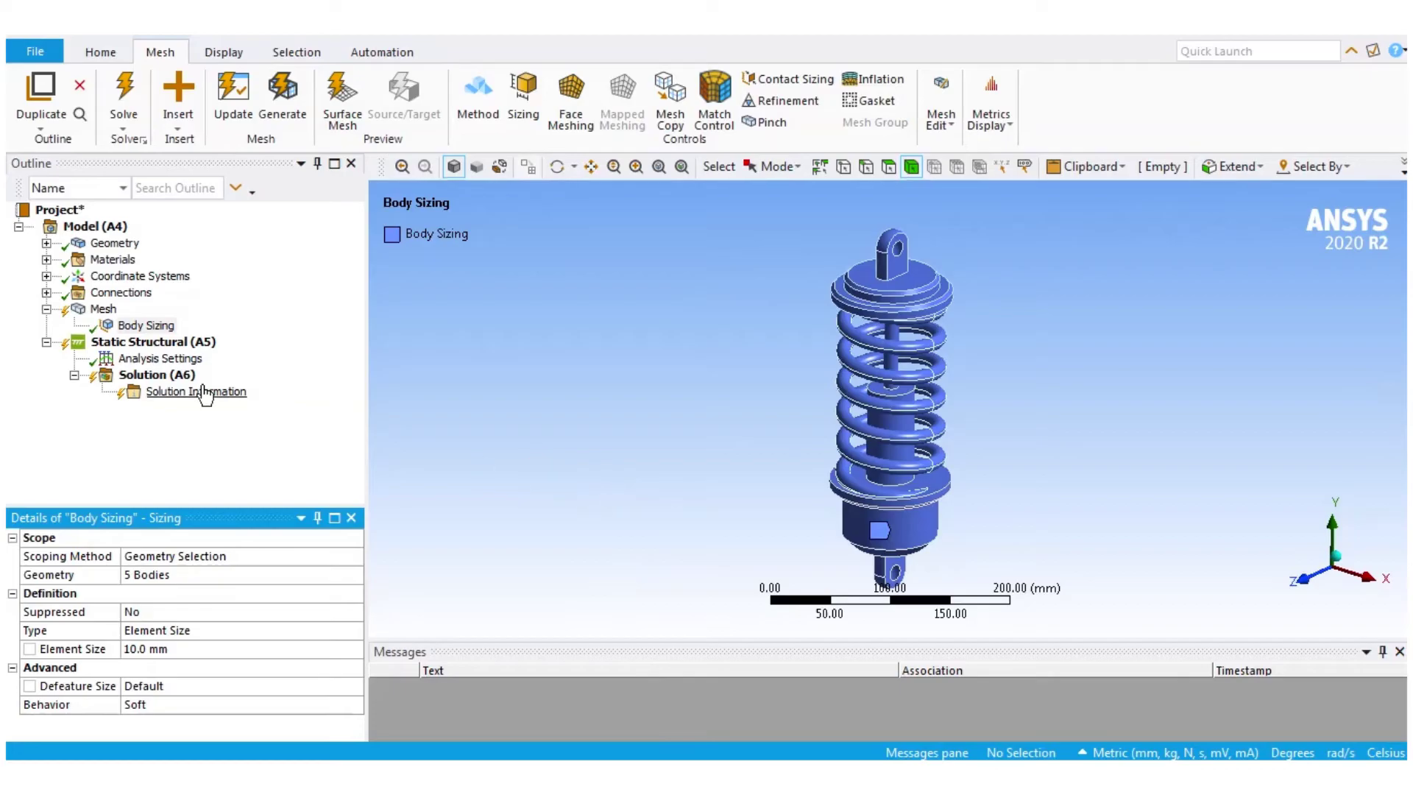
# Step: Generate the mesh for the whole shock absorber assembly
pyautogui.click(294, 107)
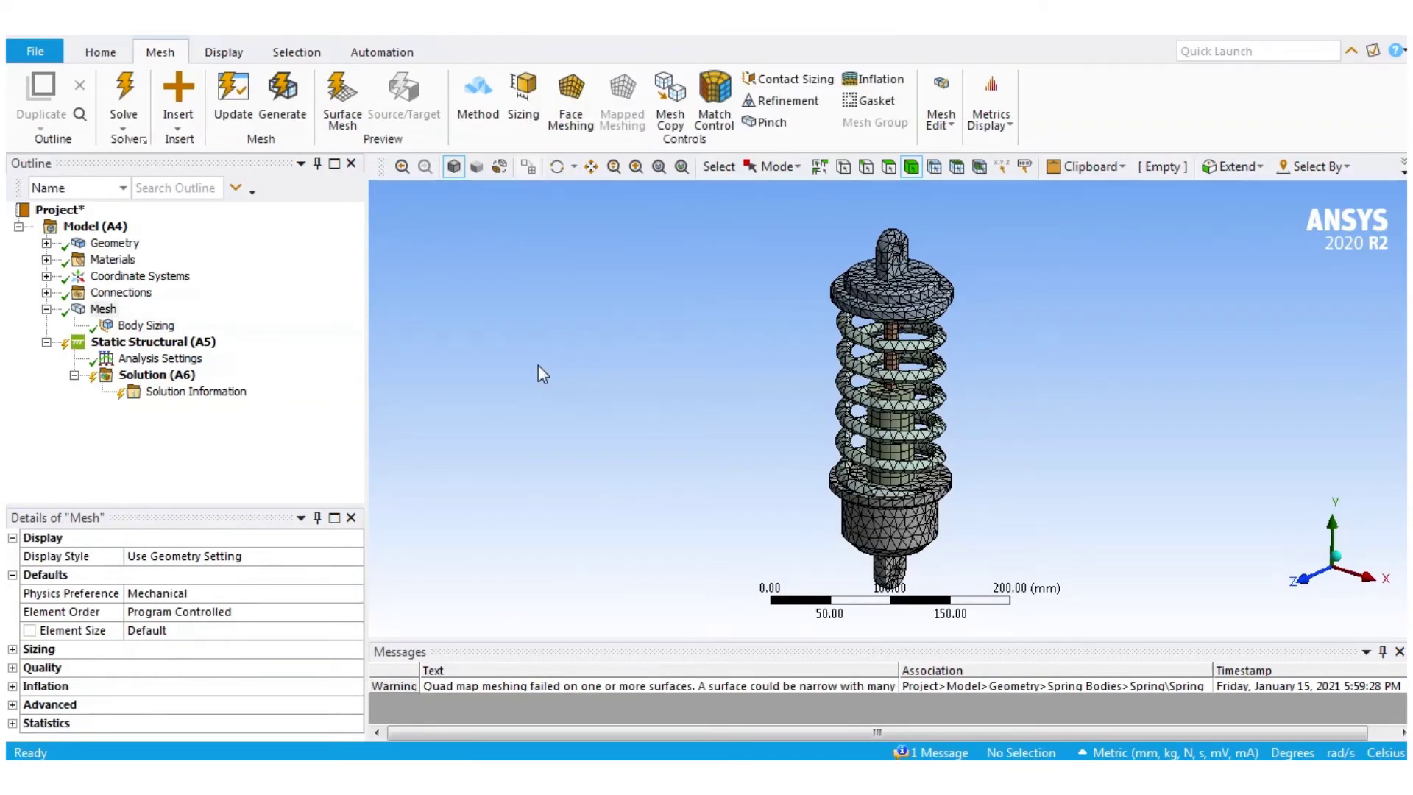
pyautogui.moveTo(634, 365); pyautogui.dragTo(794, 350, button='middle')
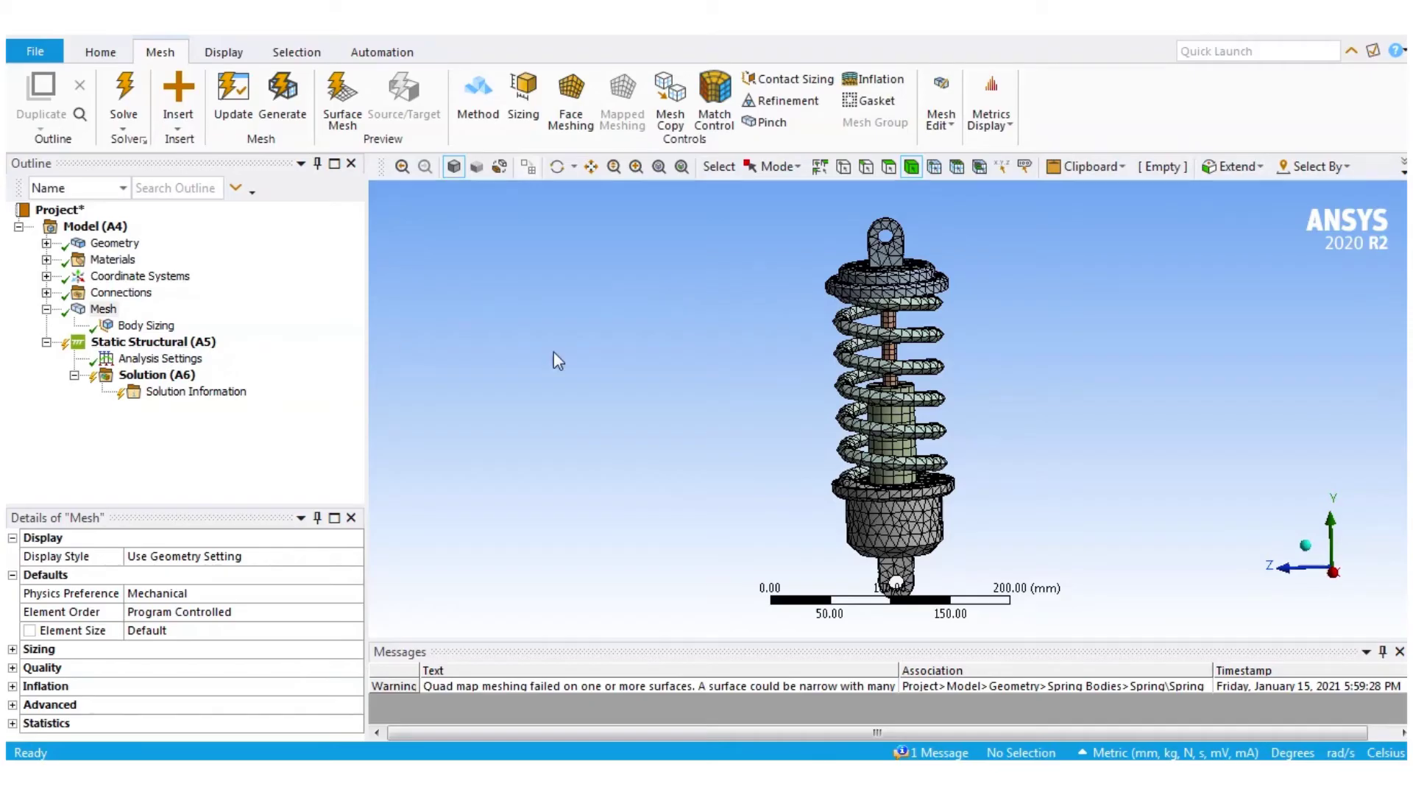
pyautogui.moveTo(690, 364); pyautogui.dragTo(747, 370, button='middle')
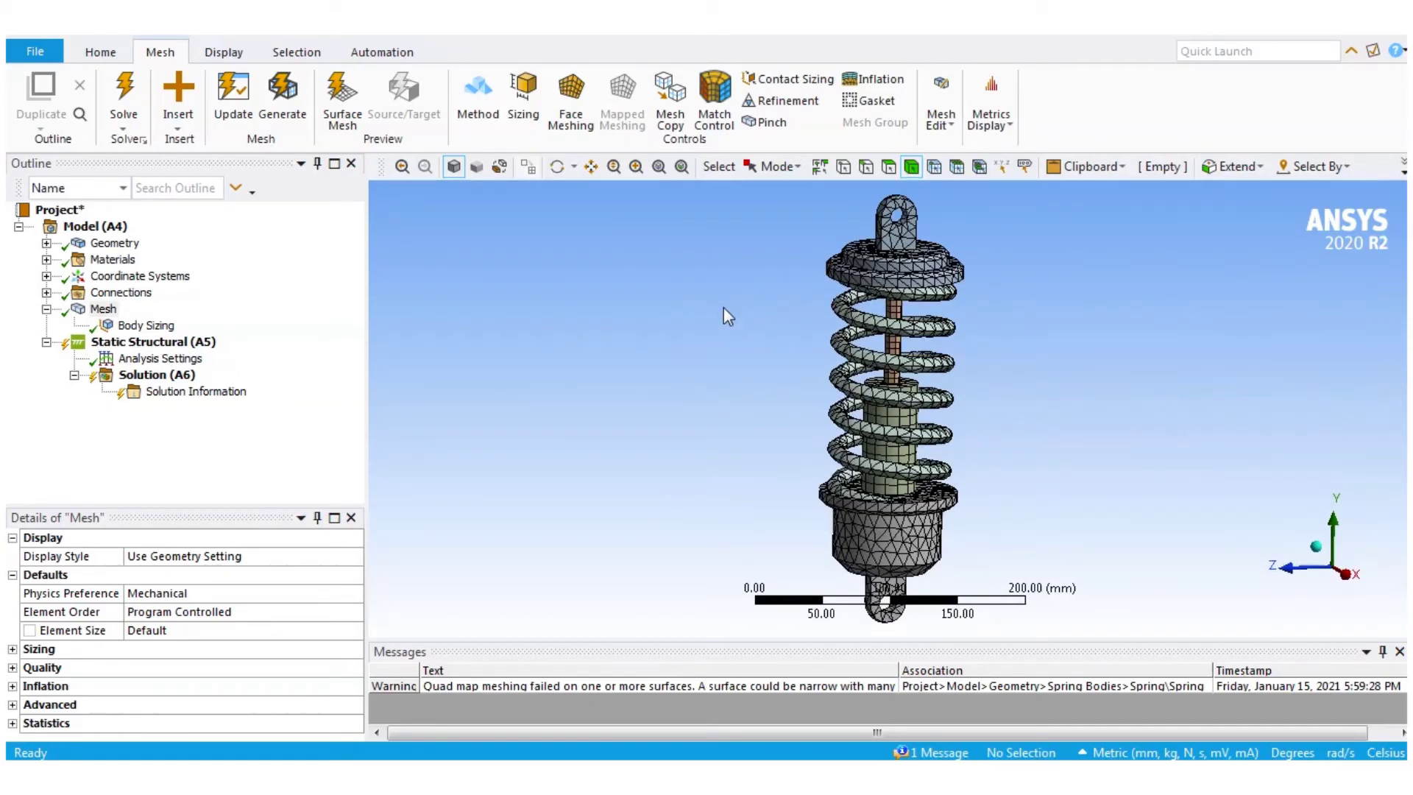
# Step: Apply a fixed support to the inner hole face of the upper mounting eye
pyautogui.keyDown('ctrl'); pyautogui.moveTo(723, 307); pyautogui.dragTo(701, 403, button='middle'); pyautogui.keyUp('ctrl')
pyautogui.keyDown('shift'); pyautogui.moveTo(852, 333); pyautogui.dragTo(822, 501, button='middle'); pyautogui.keyUp('shift')
pyautogui.click(153, 342)
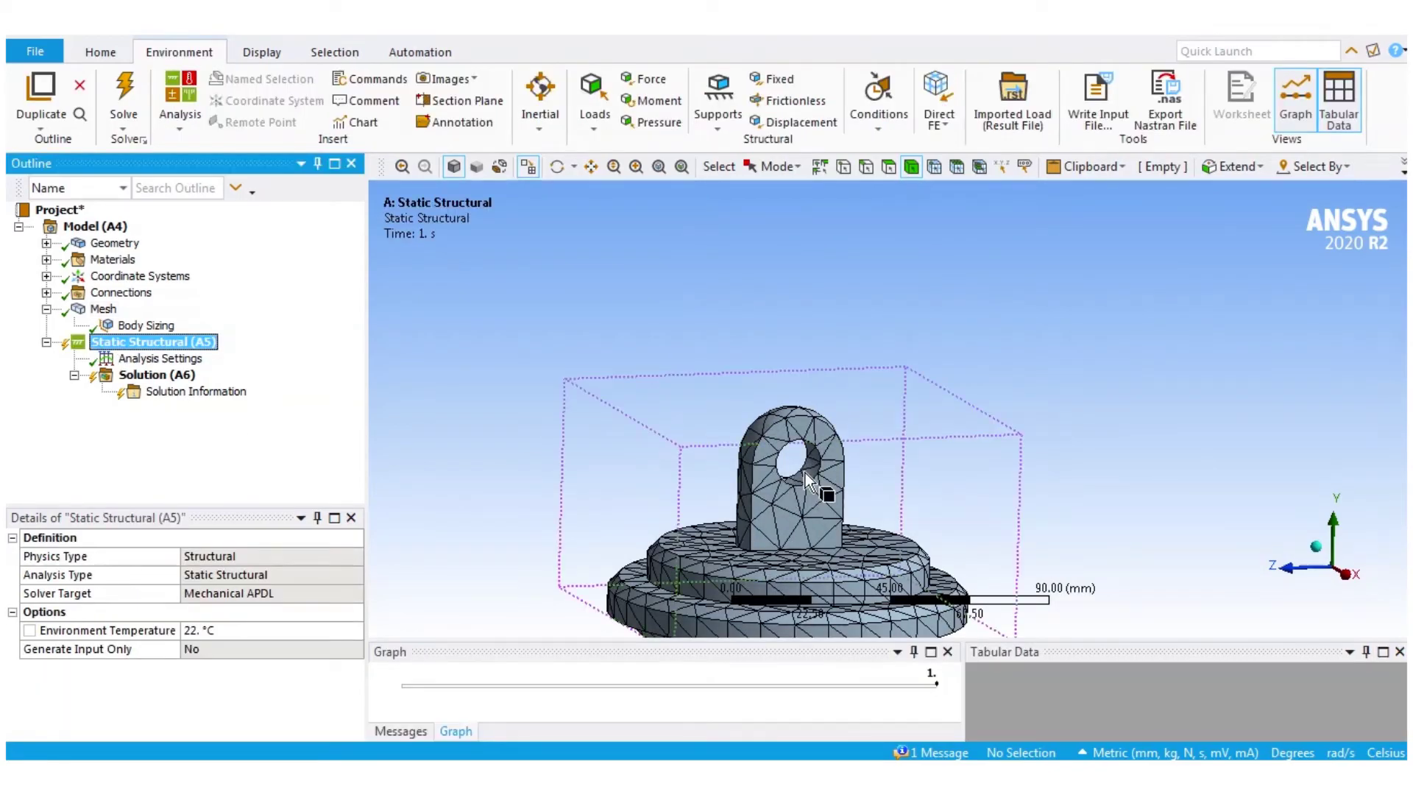
pyautogui.click(890, 167)
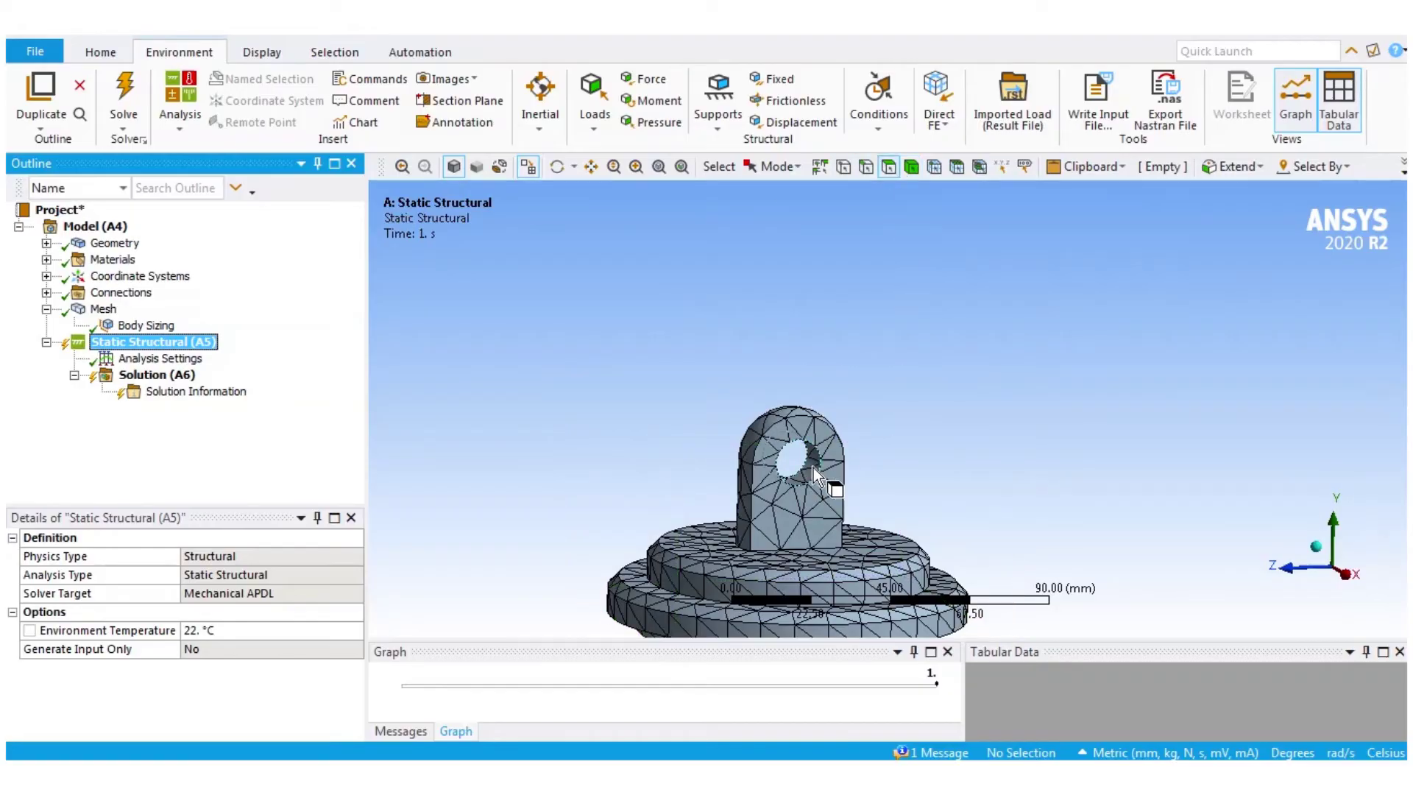
pyautogui.click(812, 478)
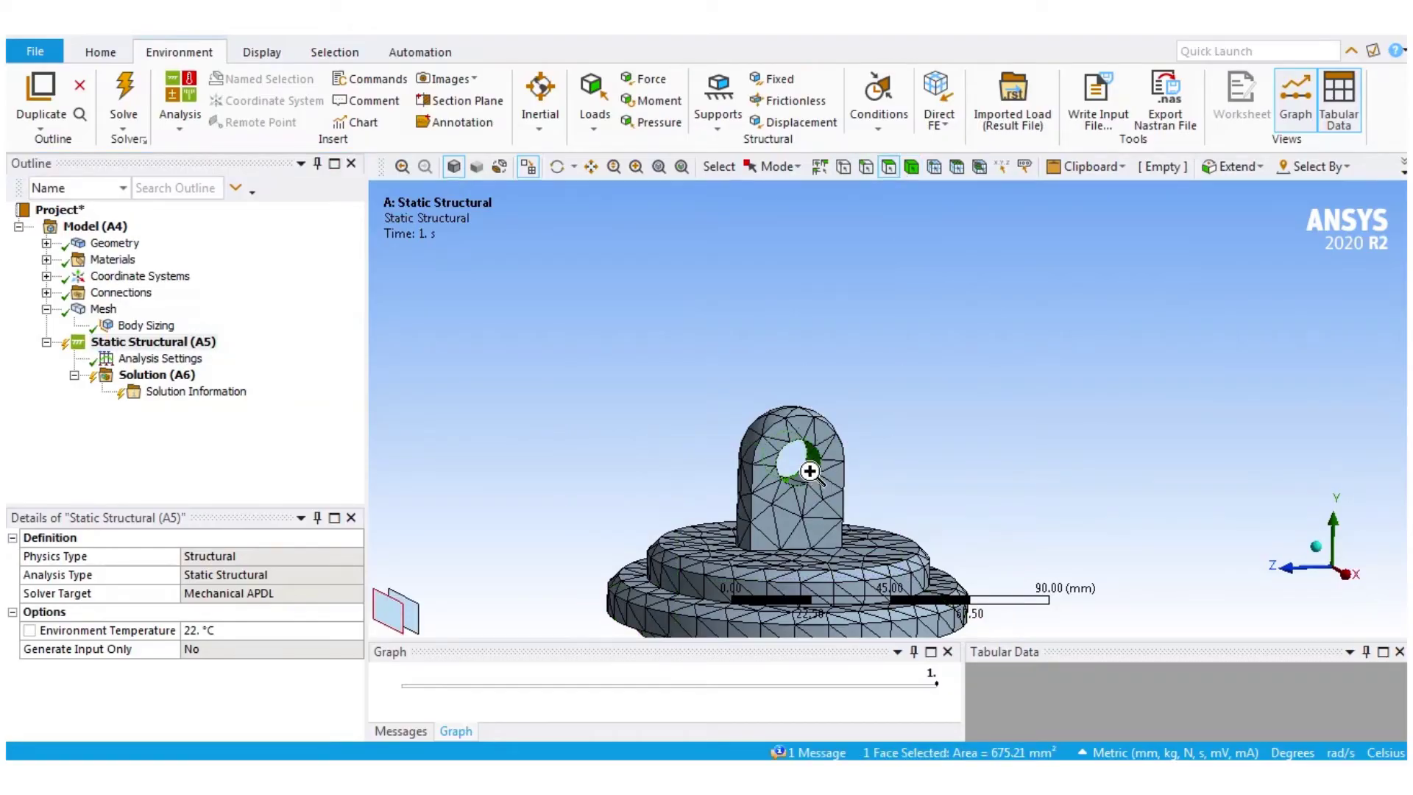
pyautogui.rightClick(813, 478)
pyautogui.moveTo(866, 37)
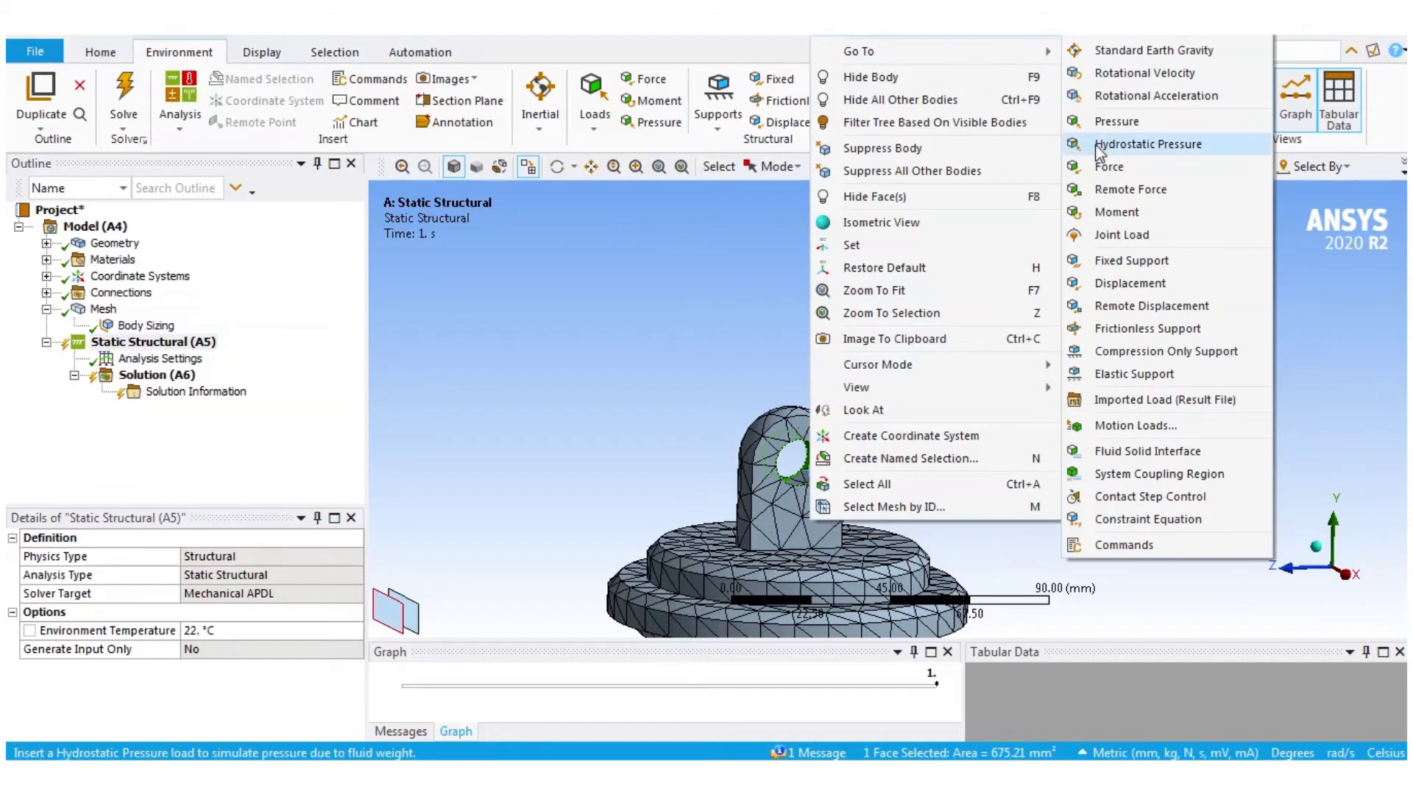
pyautogui.click(1131, 260)
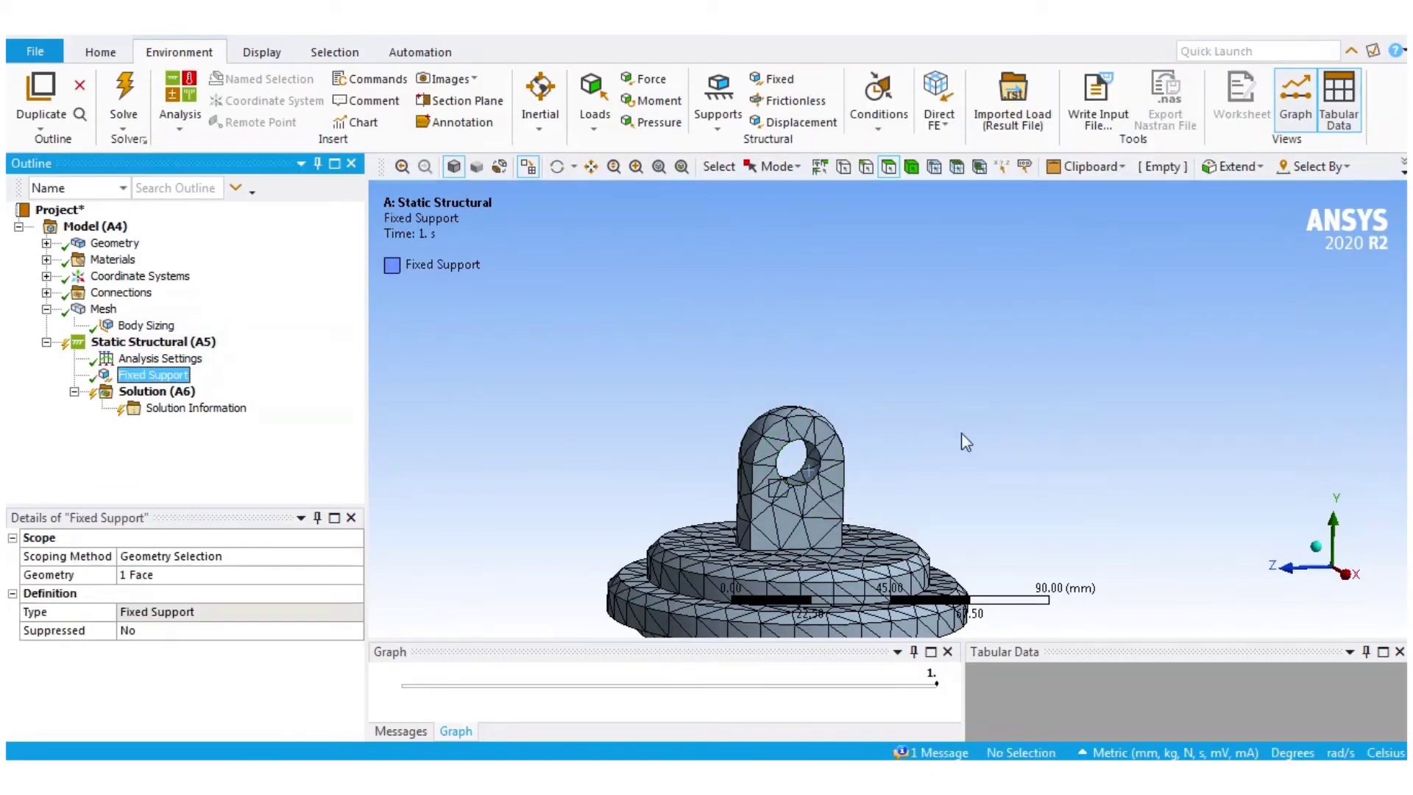
# Step: Apply a displacement to the lower mounting eye's hole face with X 0 mm, Y 10 mm and Z 0 mm
pyautogui.moveTo(959, 369)
pyautogui.keyDown('ctrl'); pyautogui.mouseDown(button='middle')
pyautogui.moveTo(986, 416)
pyautogui.moveTo(990, 269)
pyautogui.mouseUp(button='middle'); pyautogui.keyUp('ctrl')
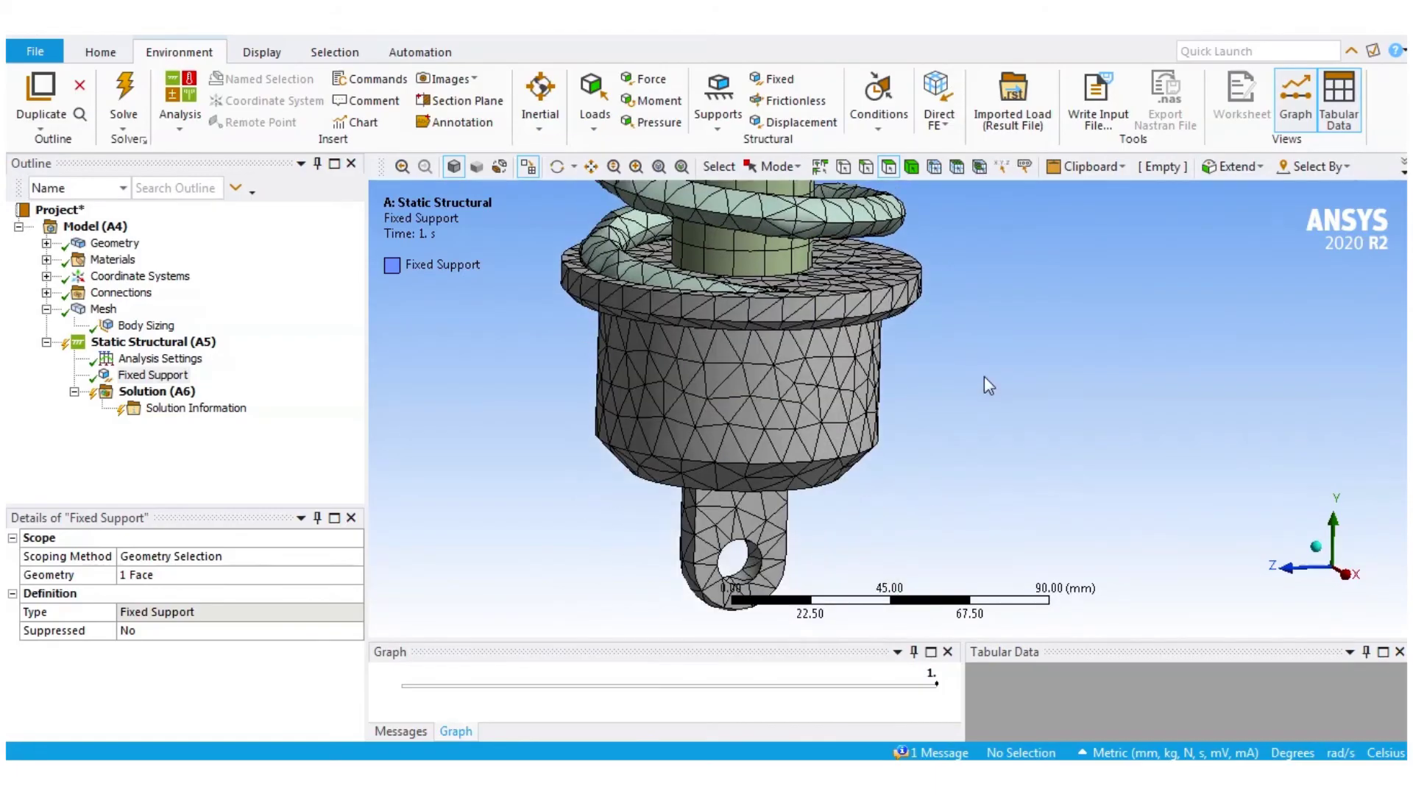
pyautogui.click(756, 474)
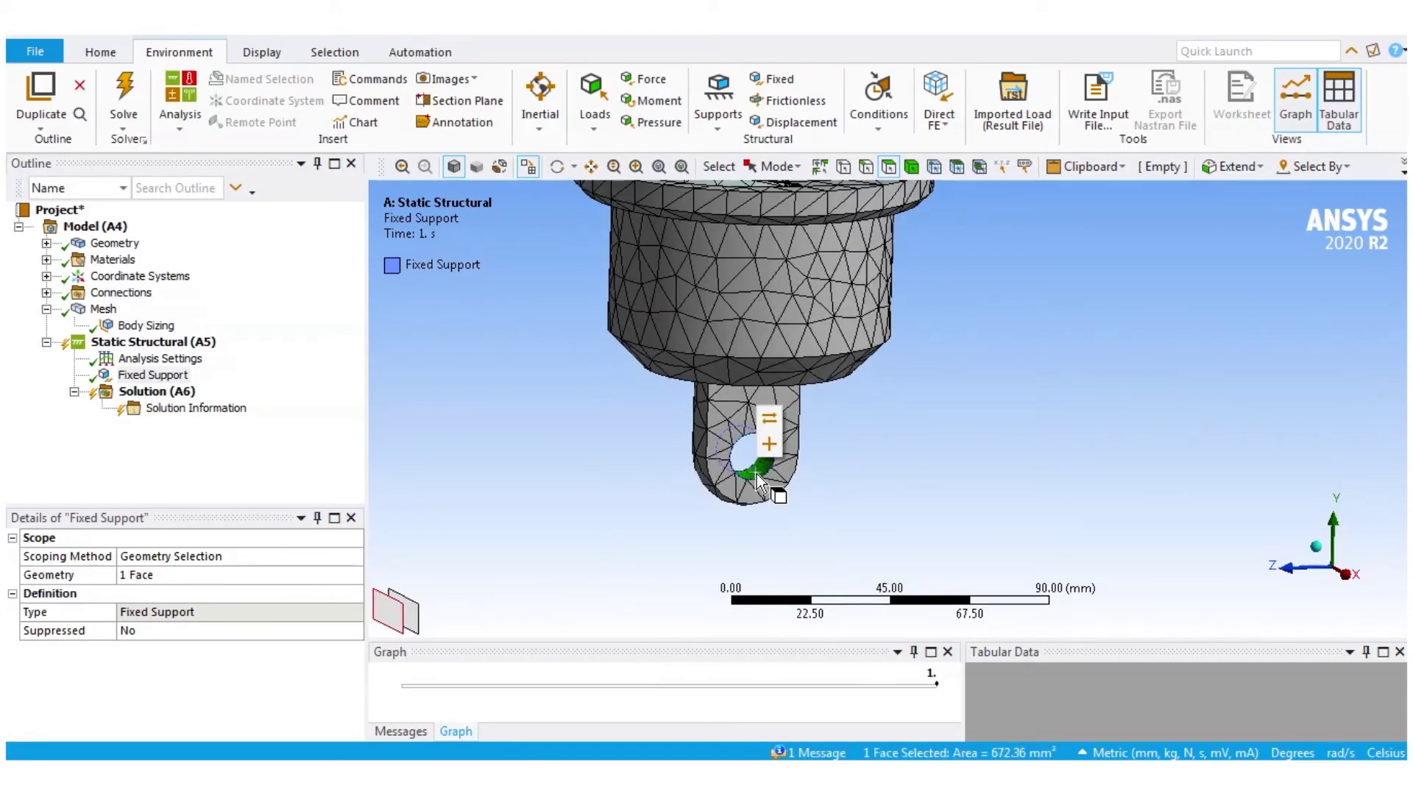
pyautogui.click(792, 120)
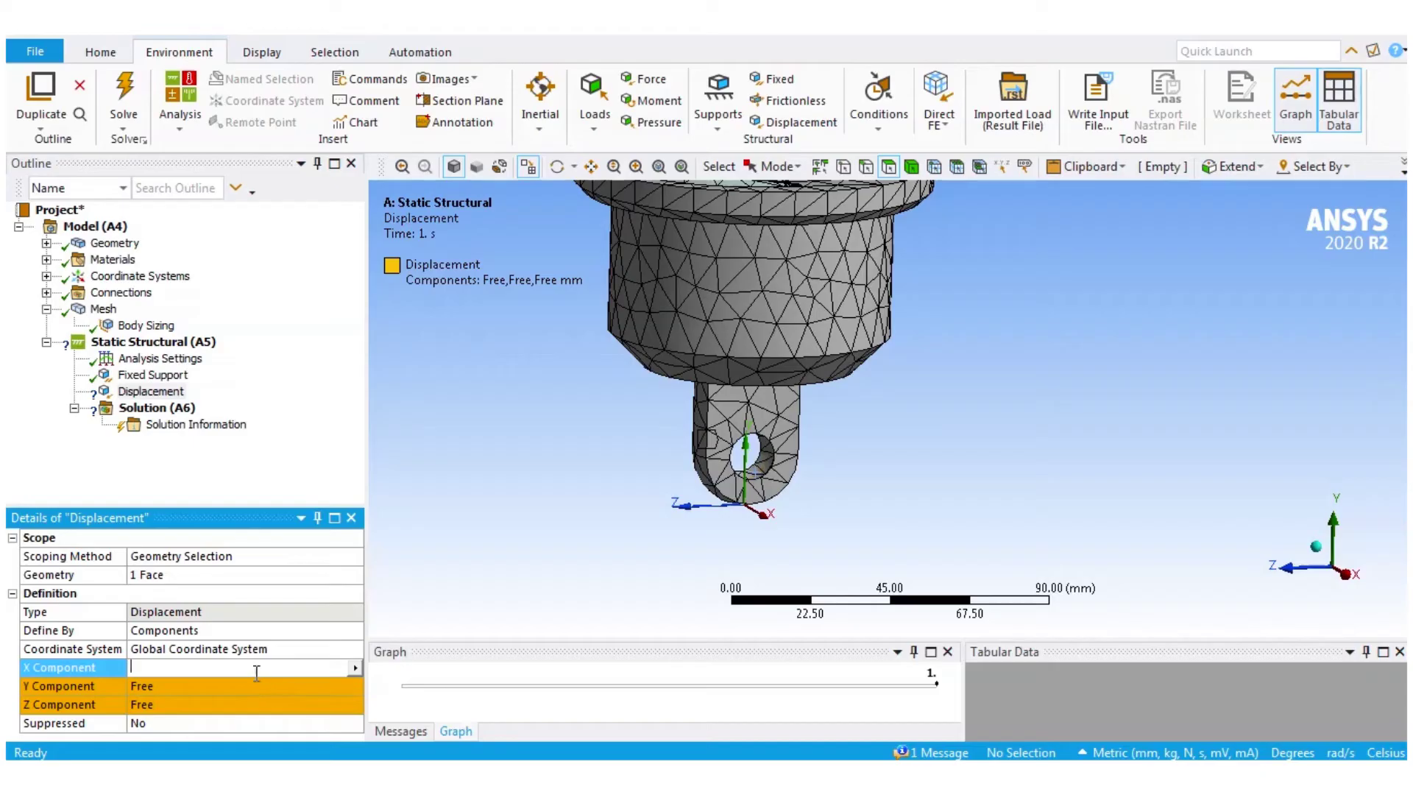
pyautogui.write('0')
pyautogui.click(195, 699)
pyautogui.write('0')
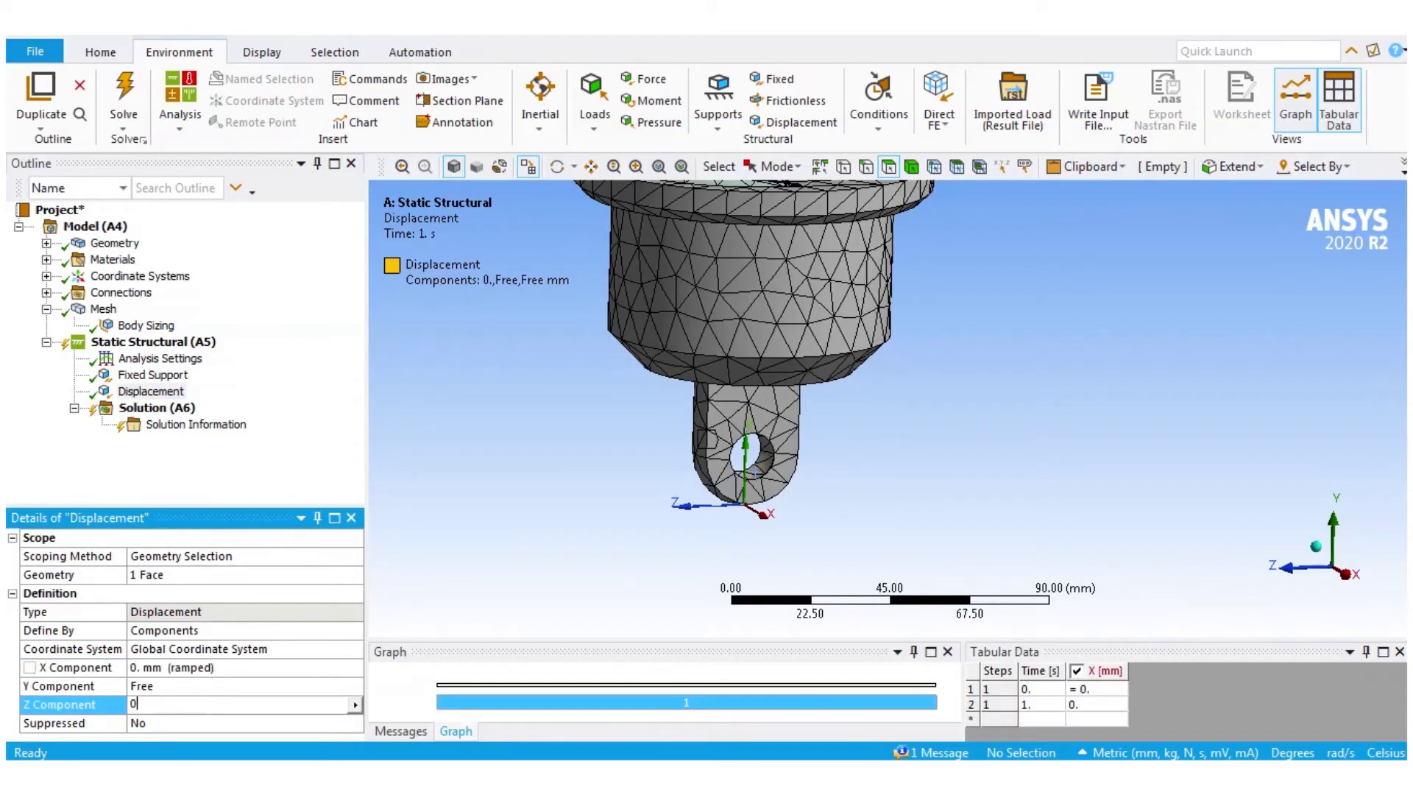
pyautogui.press('Return')
pyautogui.click(217, 685)
pyautogui.write('1')
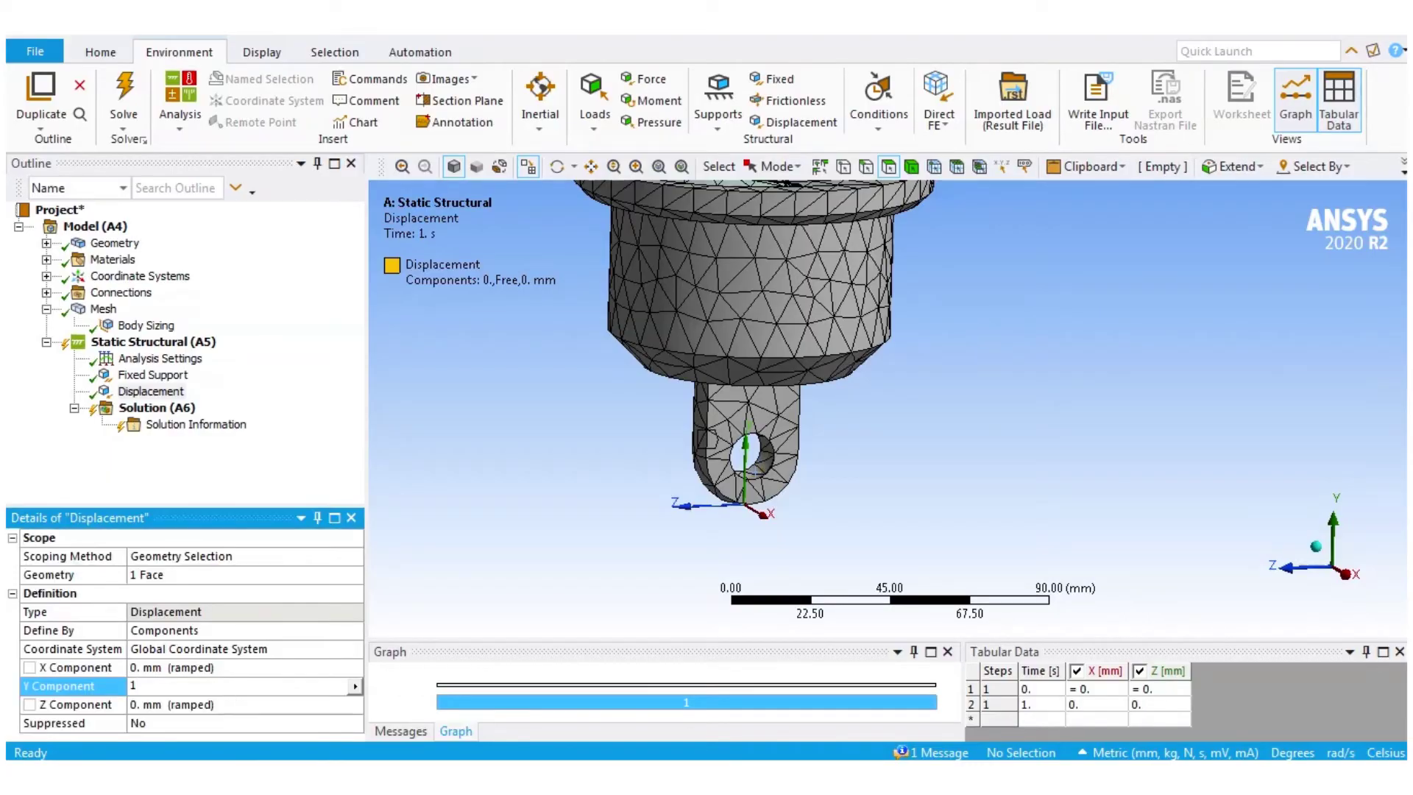
pyautogui.write('0')
pyautogui.press('Return')
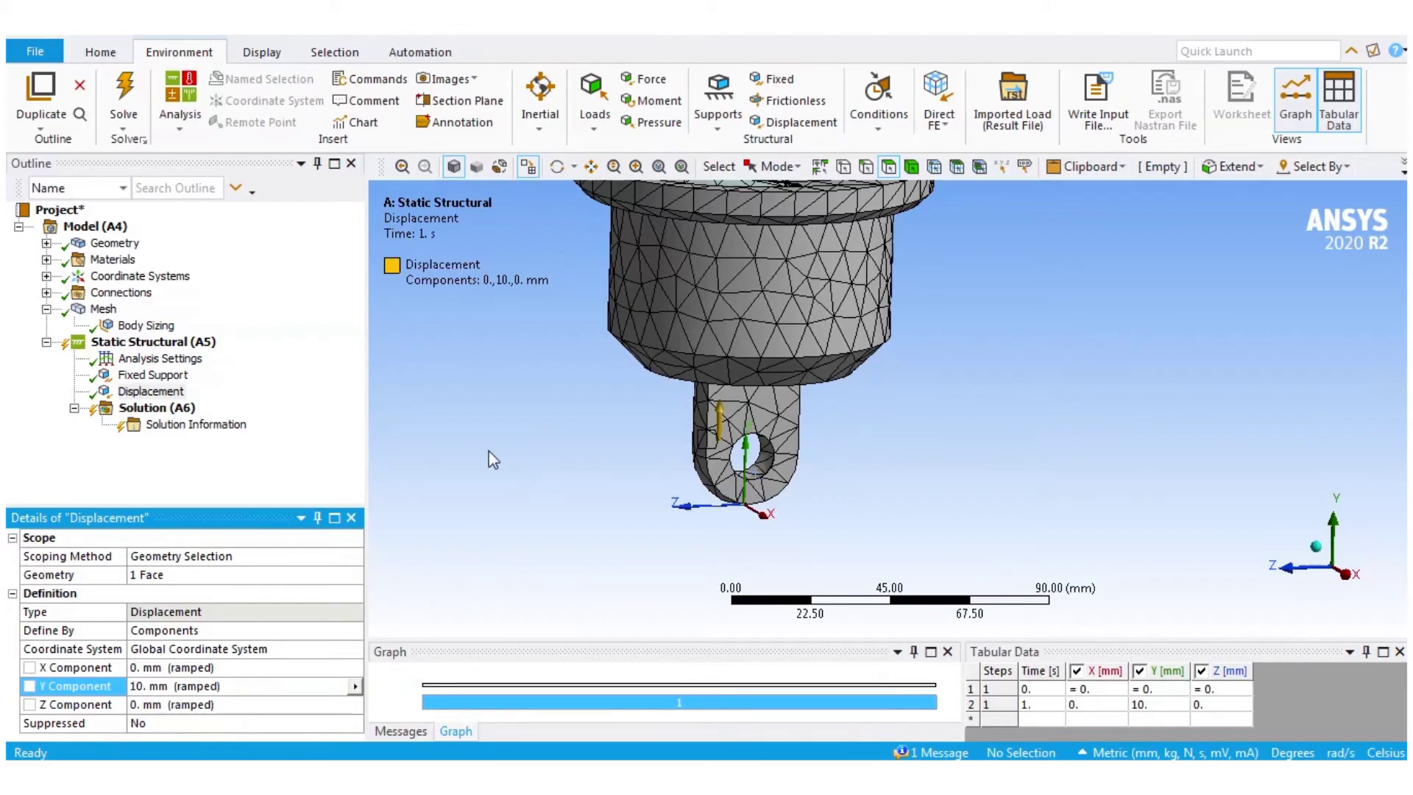
# Step: Solve the static structural analysis
pyautogui.scroll(-1, 504, 422)
pyautogui.scroll(-5, 503, 423)
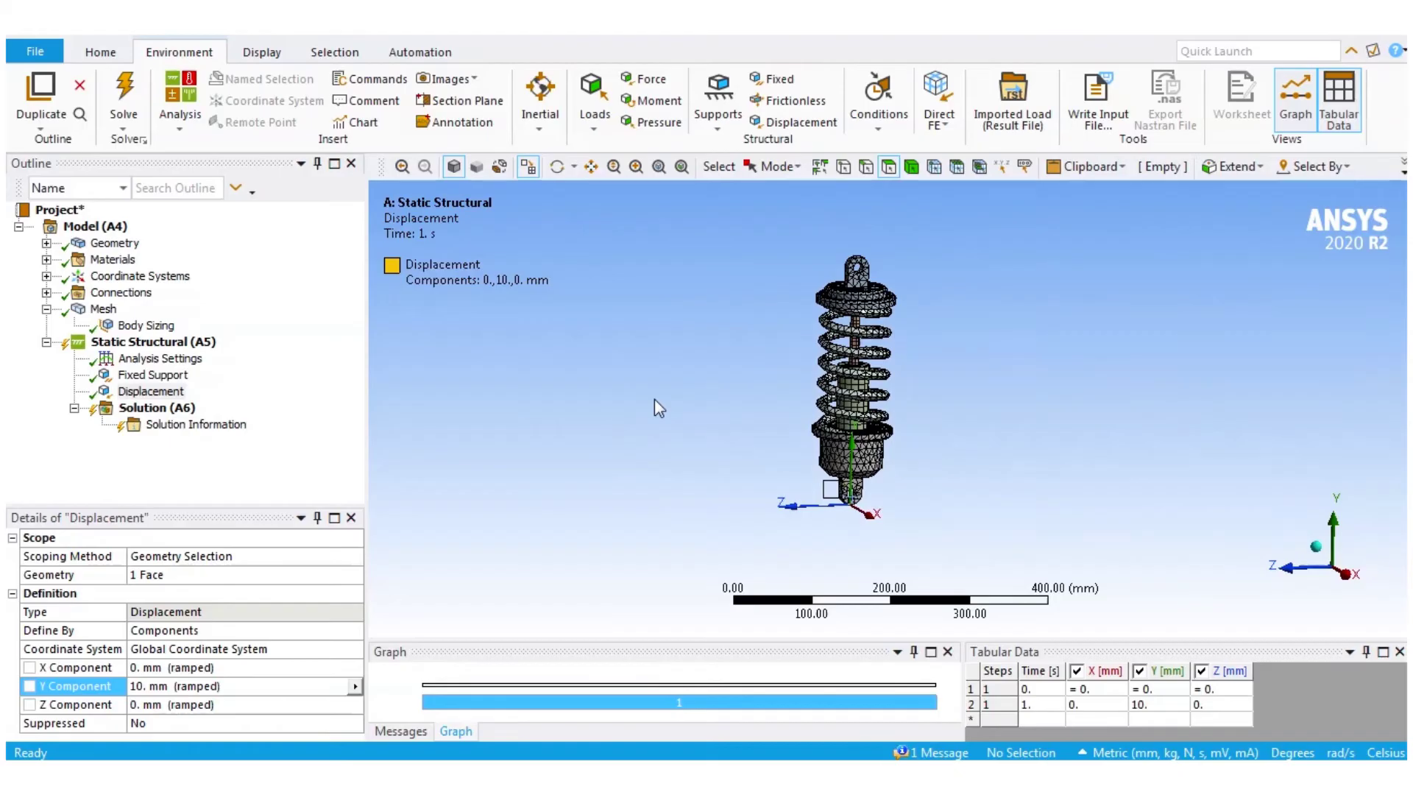
pyautogui.click(122, 90)
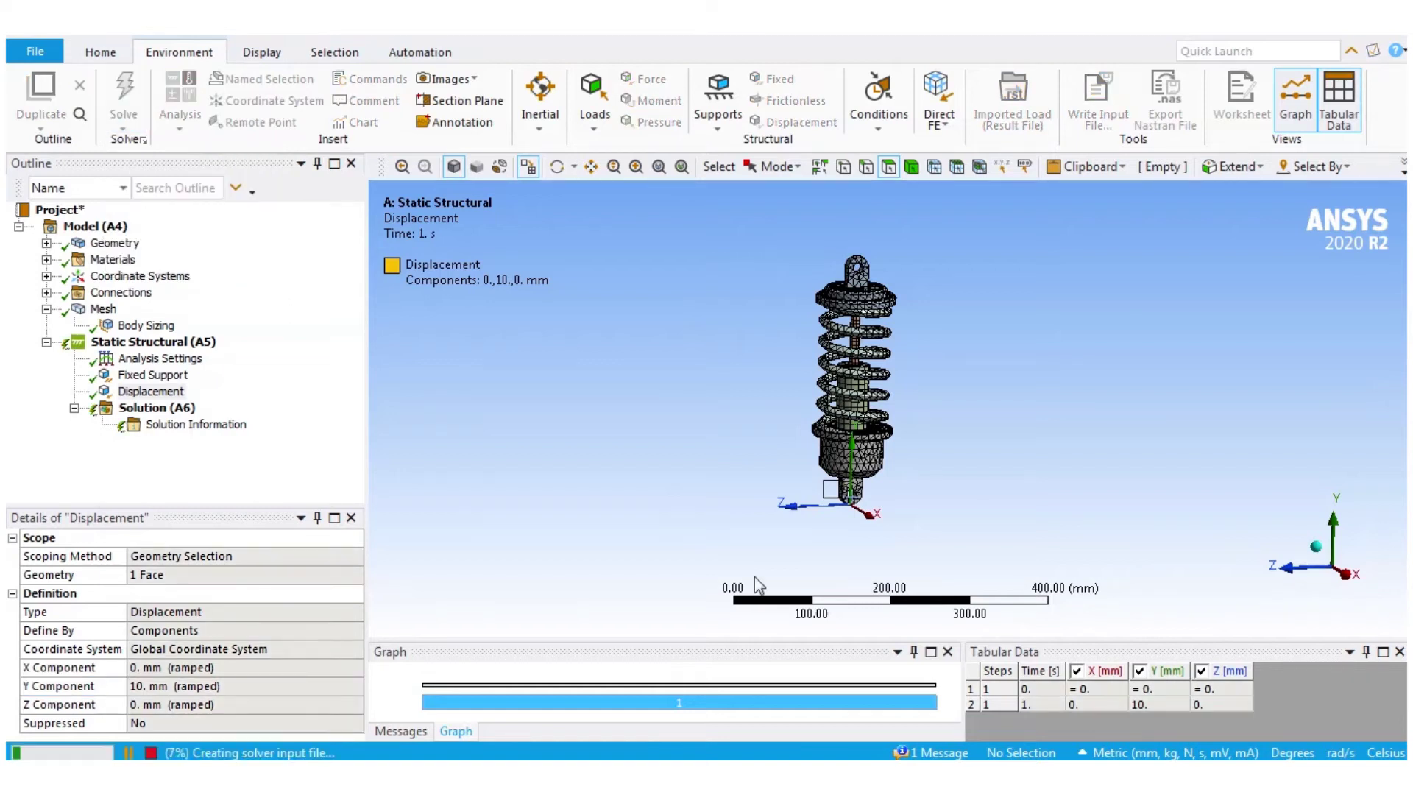
pyautogui.moveTo(563, 90)
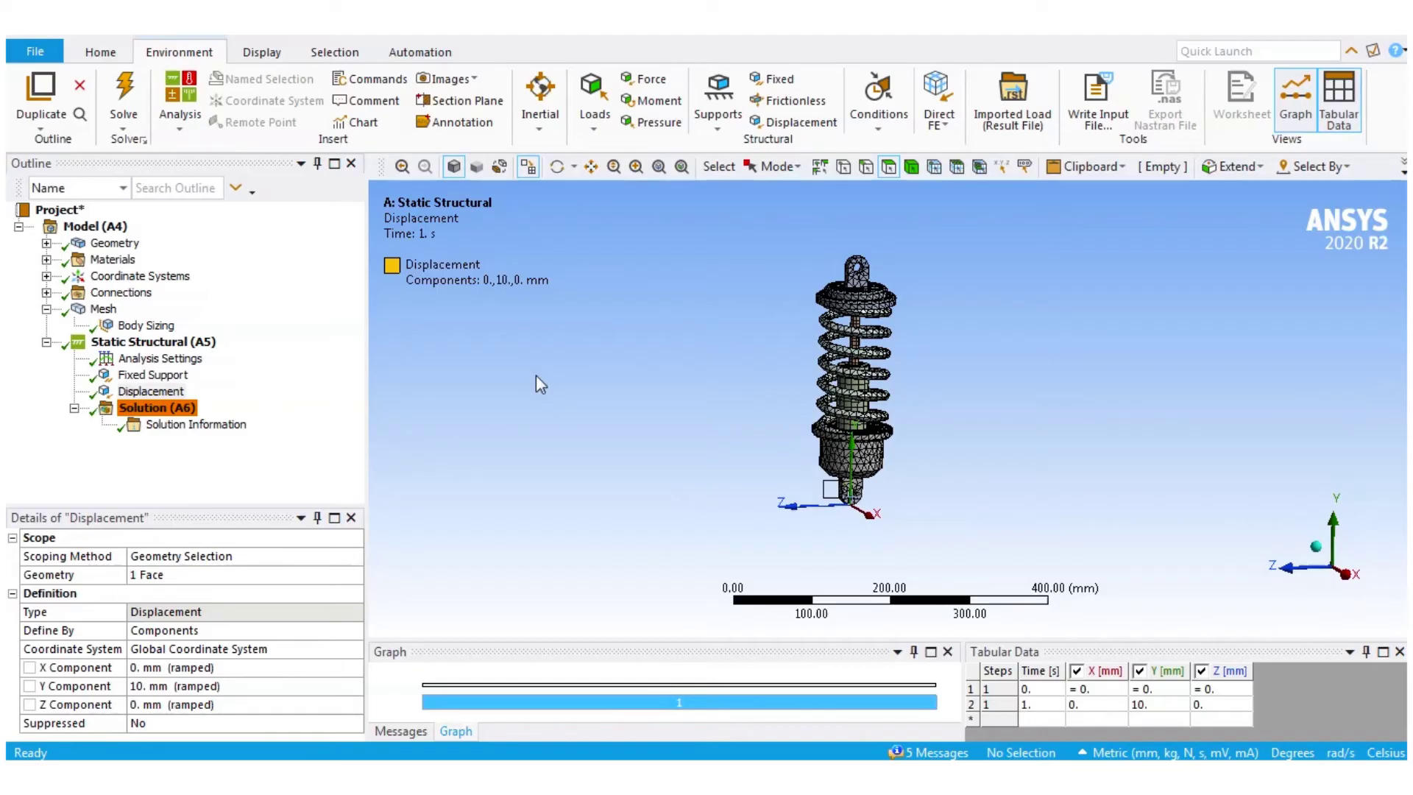
# Step: Add Total Deformation and Equivalent (von-Mises) Stress results to the solution
pyautogui.rightClick(141, 414)
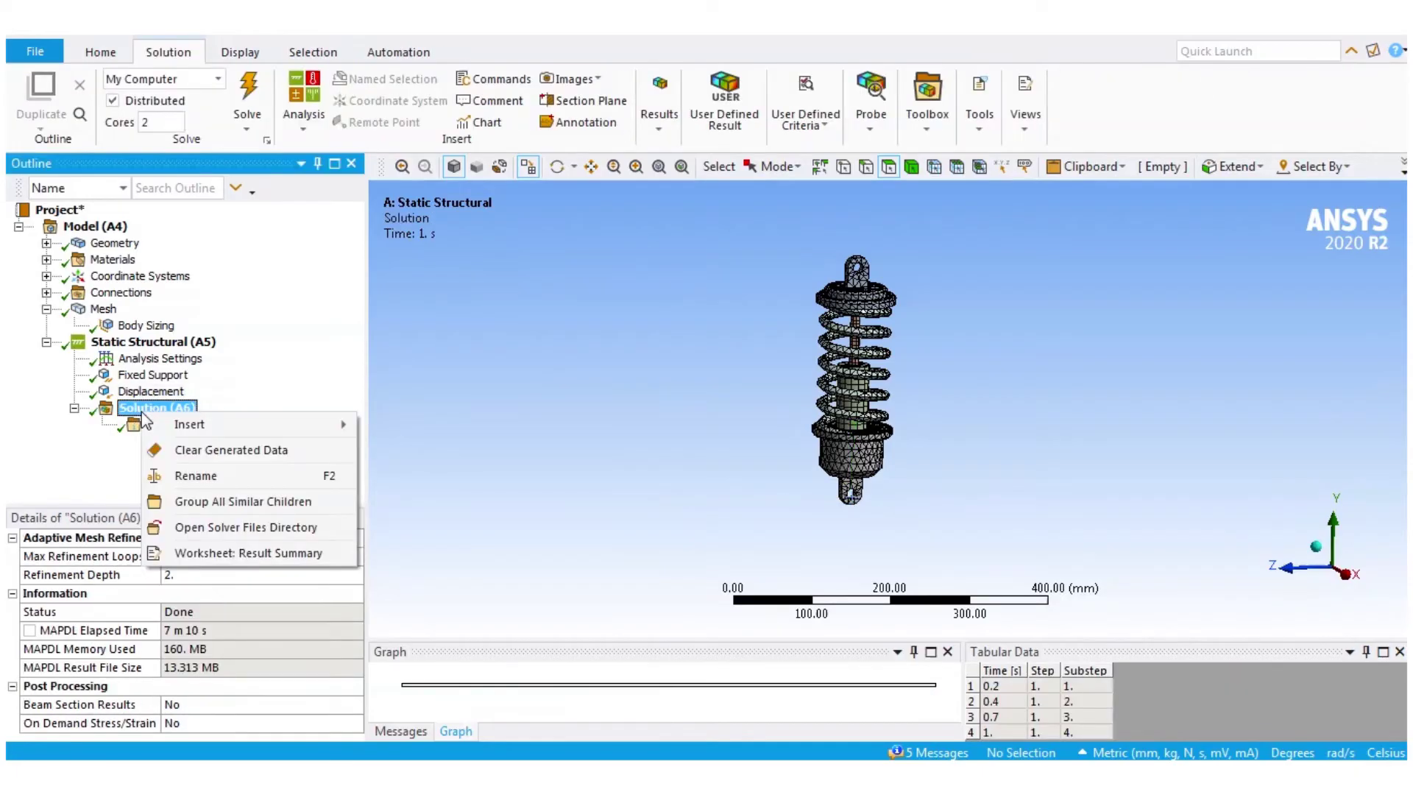
pyautogui.moveTo(225, 419)
pyautogui.moveTo(471, 395)
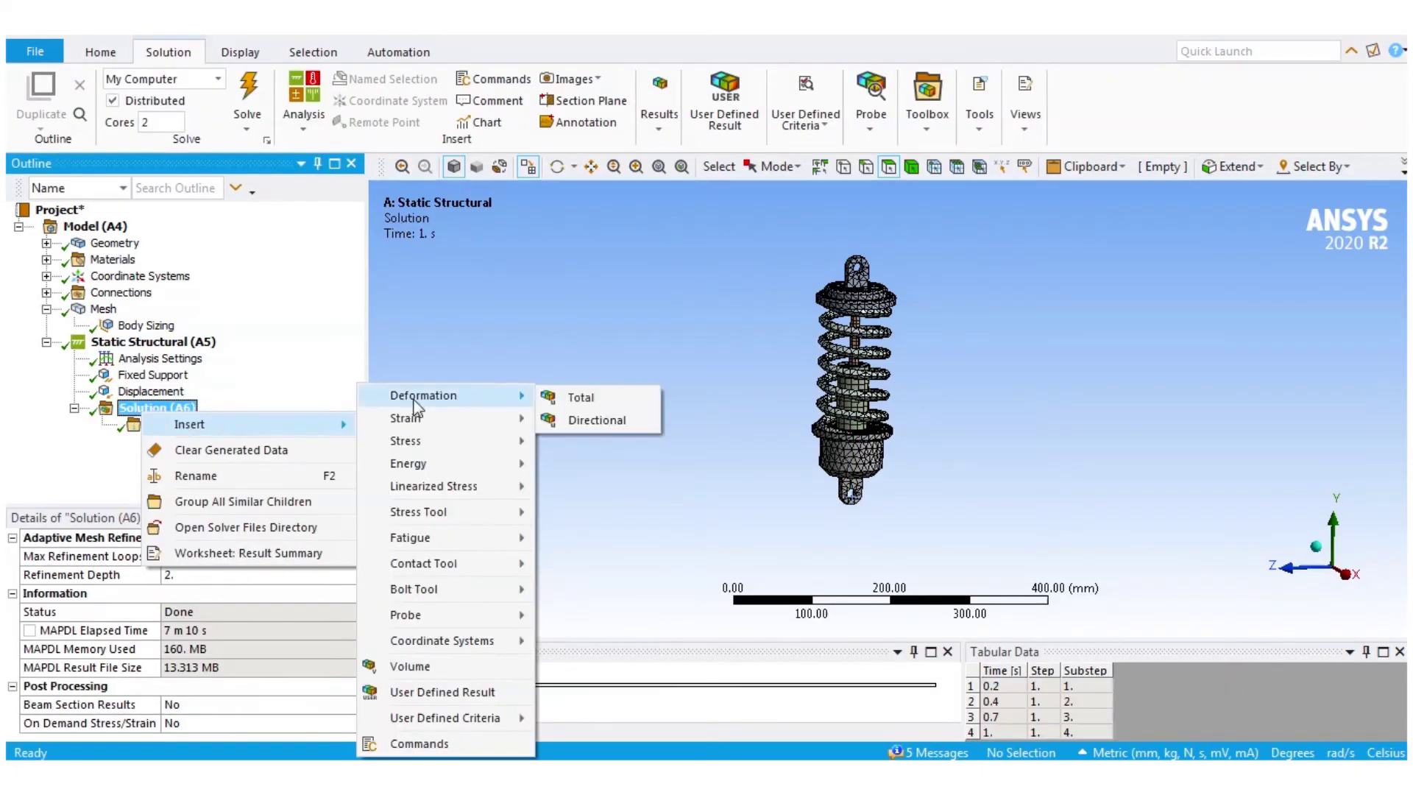
pyautogui.click(578, 398)
pyautogui.rightClick(164, 409)
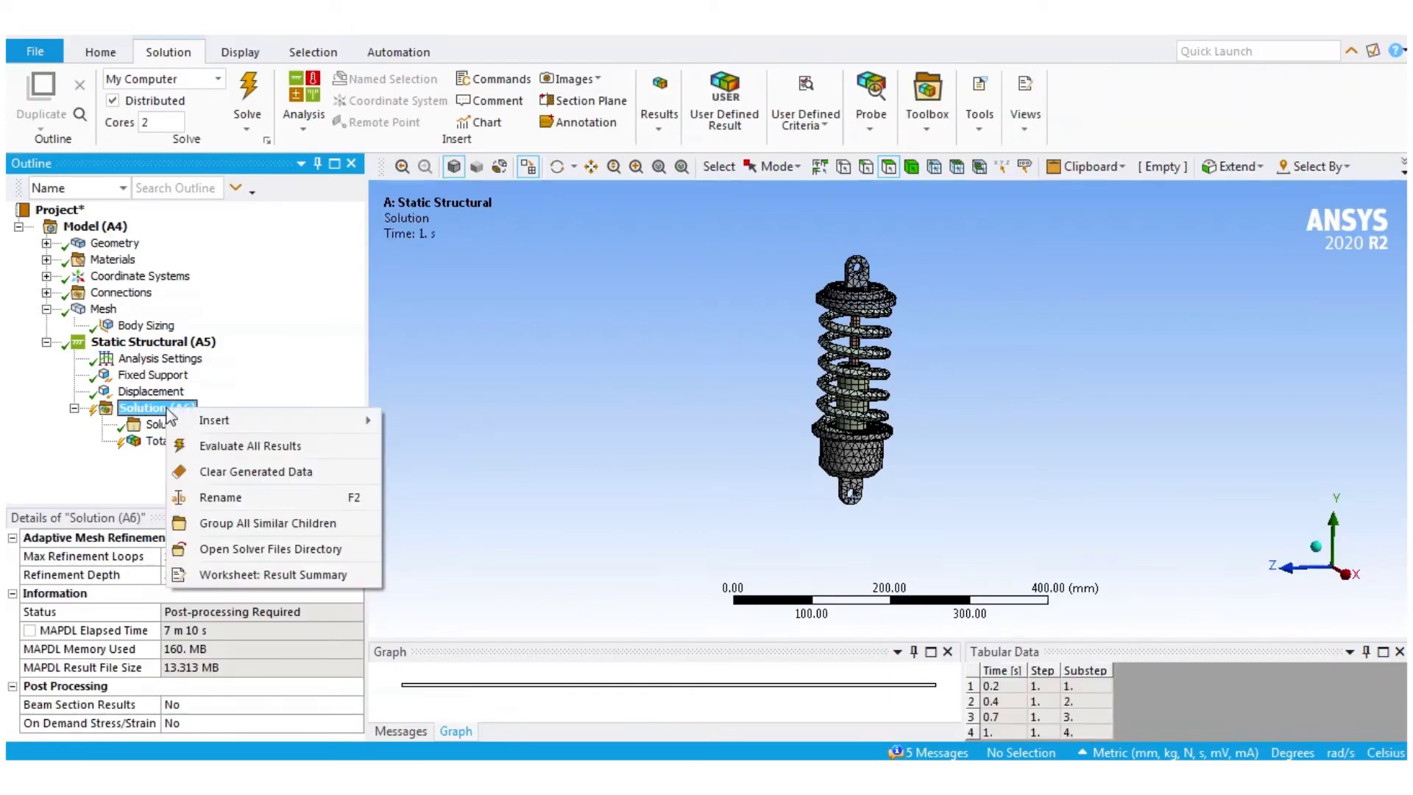
pyautogui.moveTo(333, 421)
pyautogui.moveTo(439, 441)
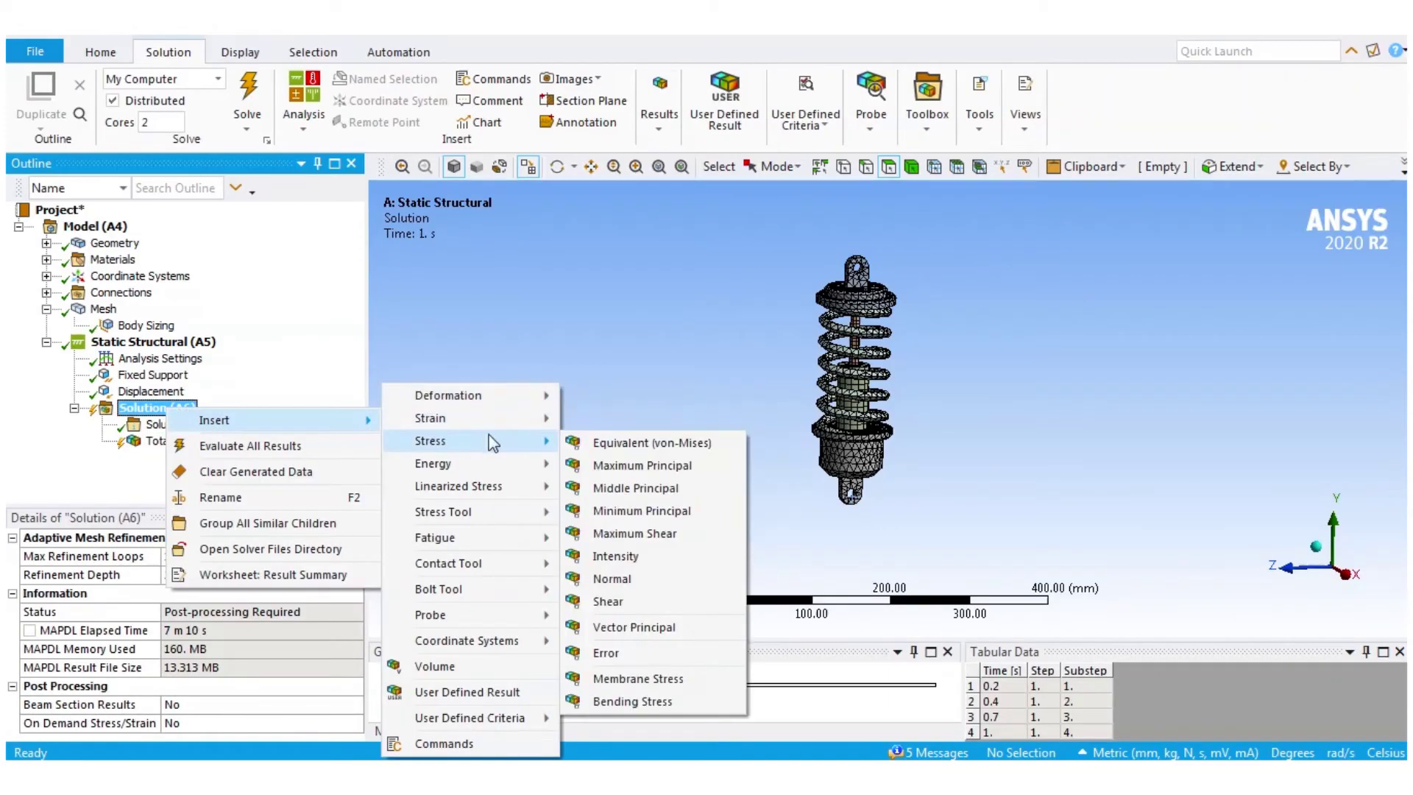
pyautogui.click(611, 441)
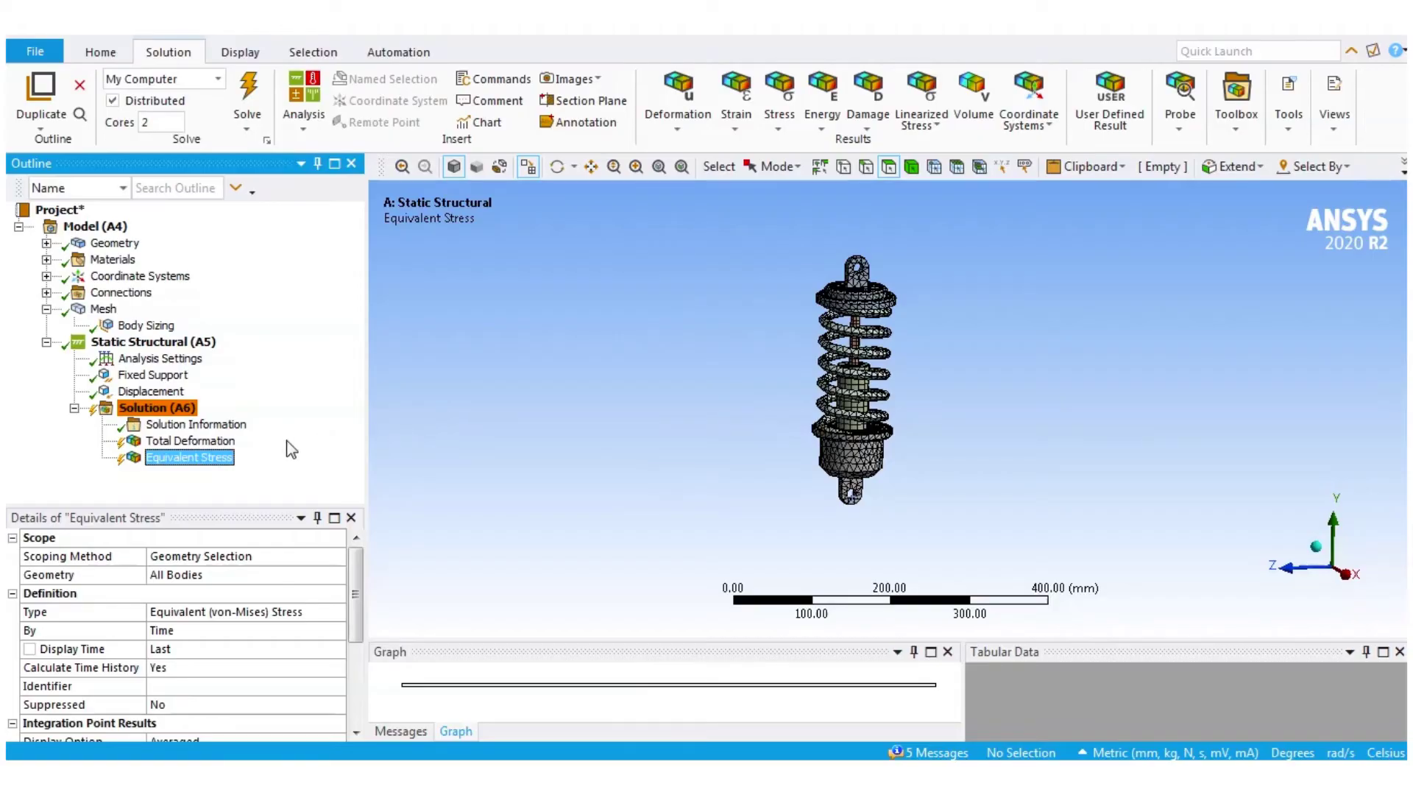
# Step: Evaluate all results and play the animation of the total deformation
pyautogui.rightClick(161, 410)
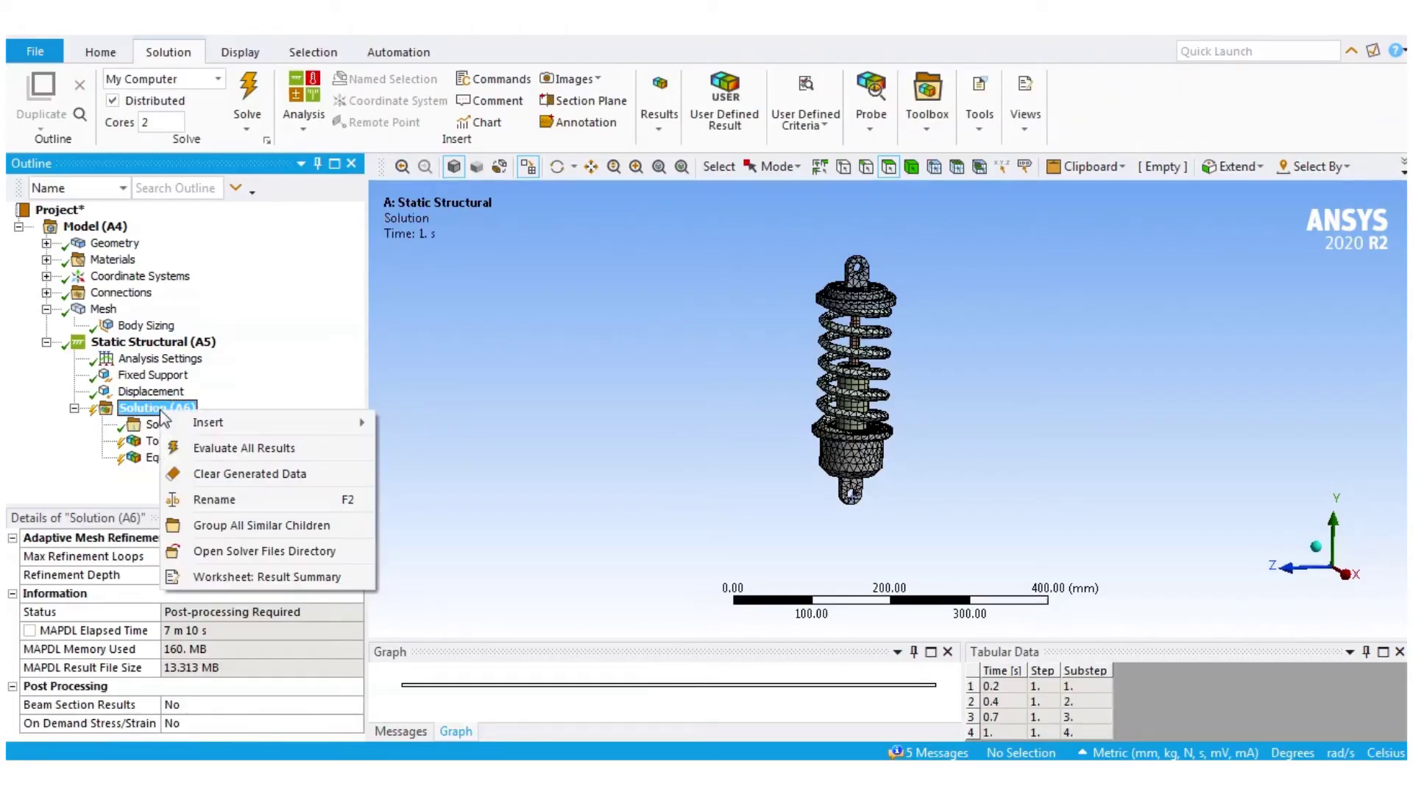
pyautogui.click(211, 449)
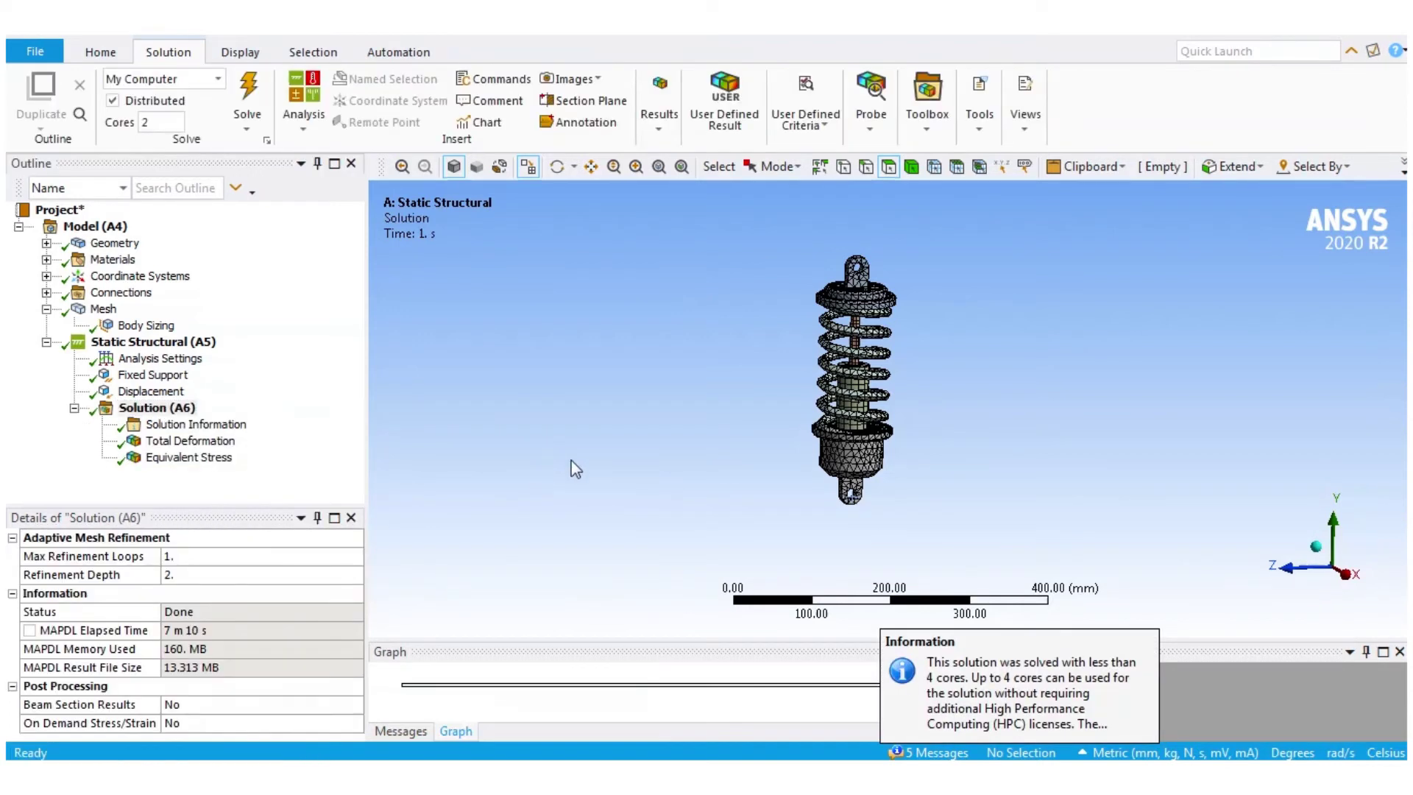
pyautogui.click(185, 442)
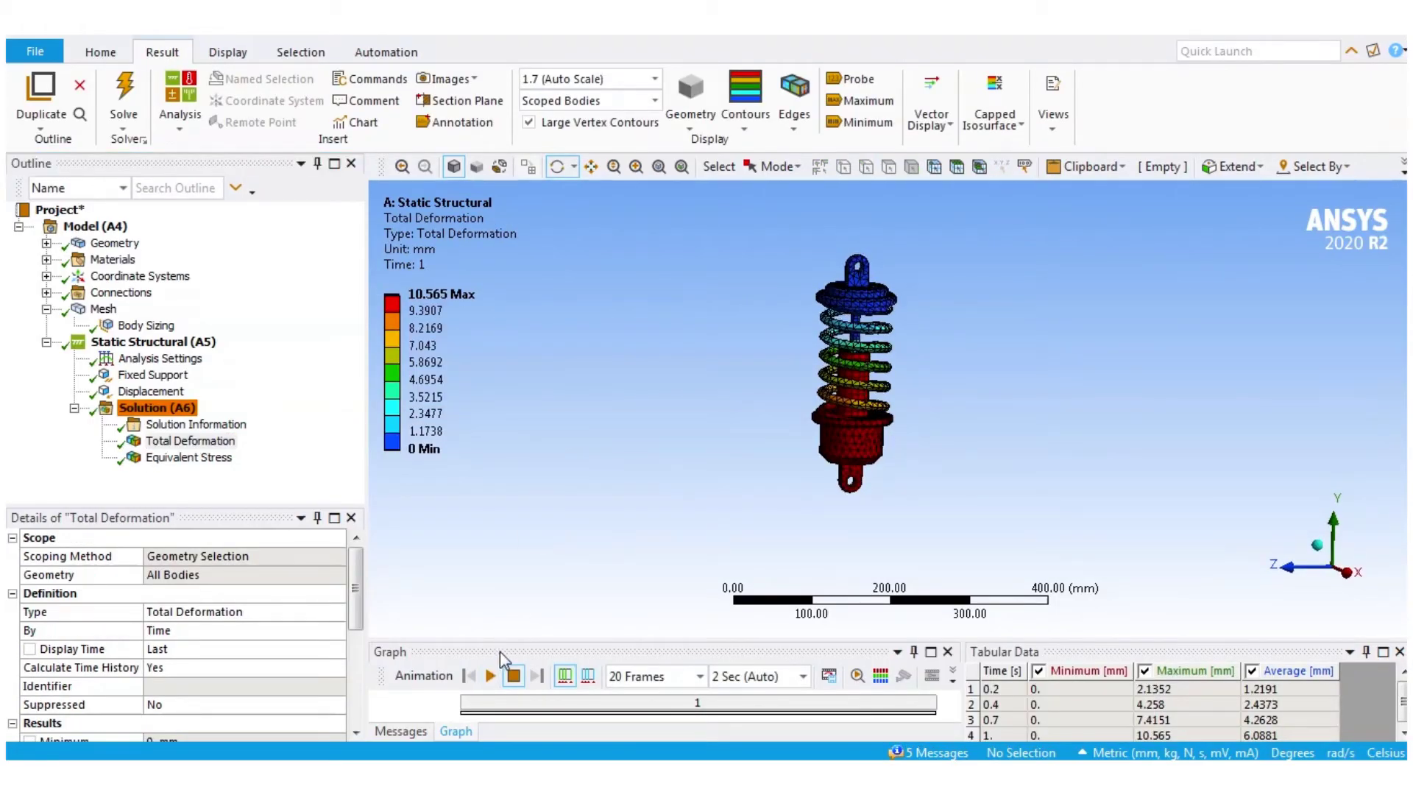
pyautogui.click(490, 675)
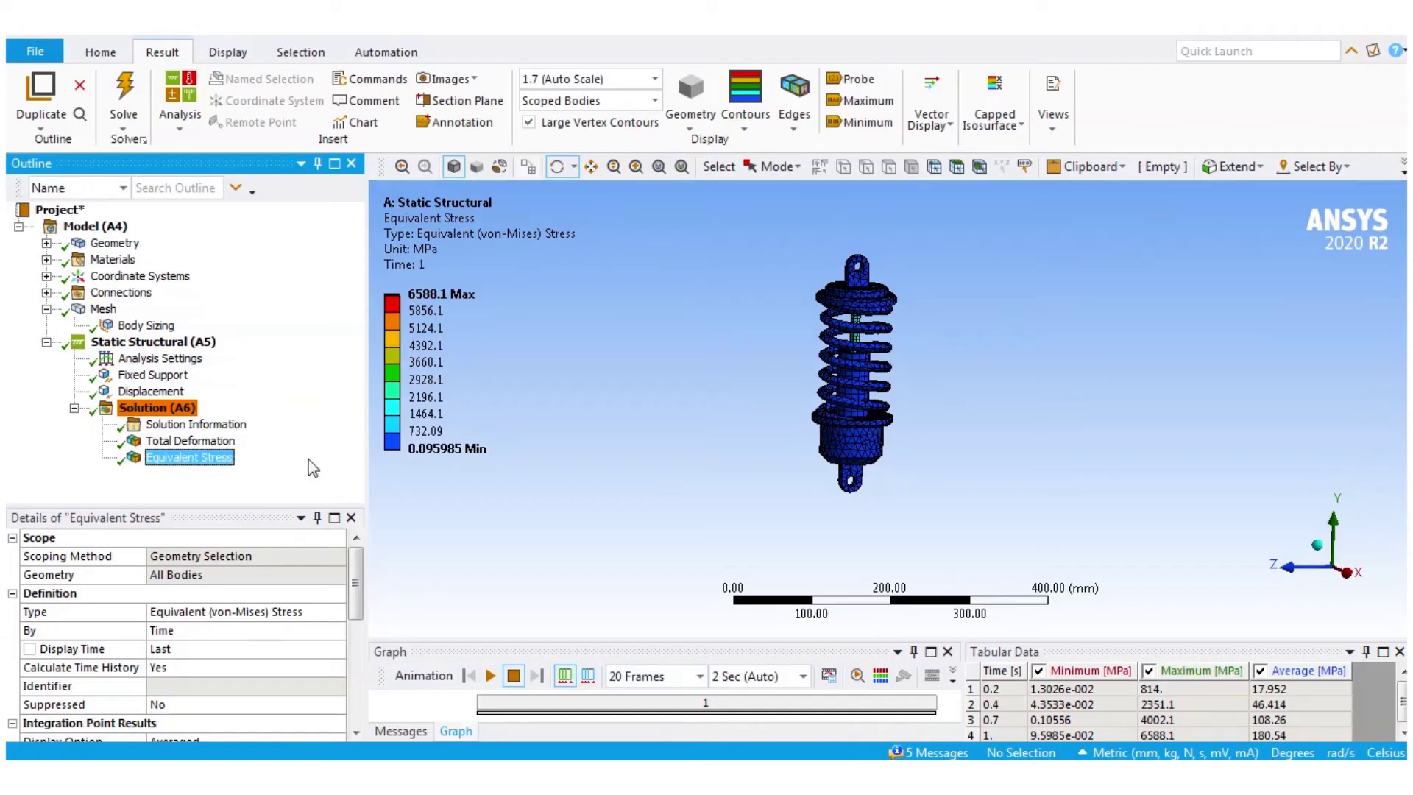
# Step: Play the animation of the equivalent stress result and stop it
pyautogui.click(490, 675)
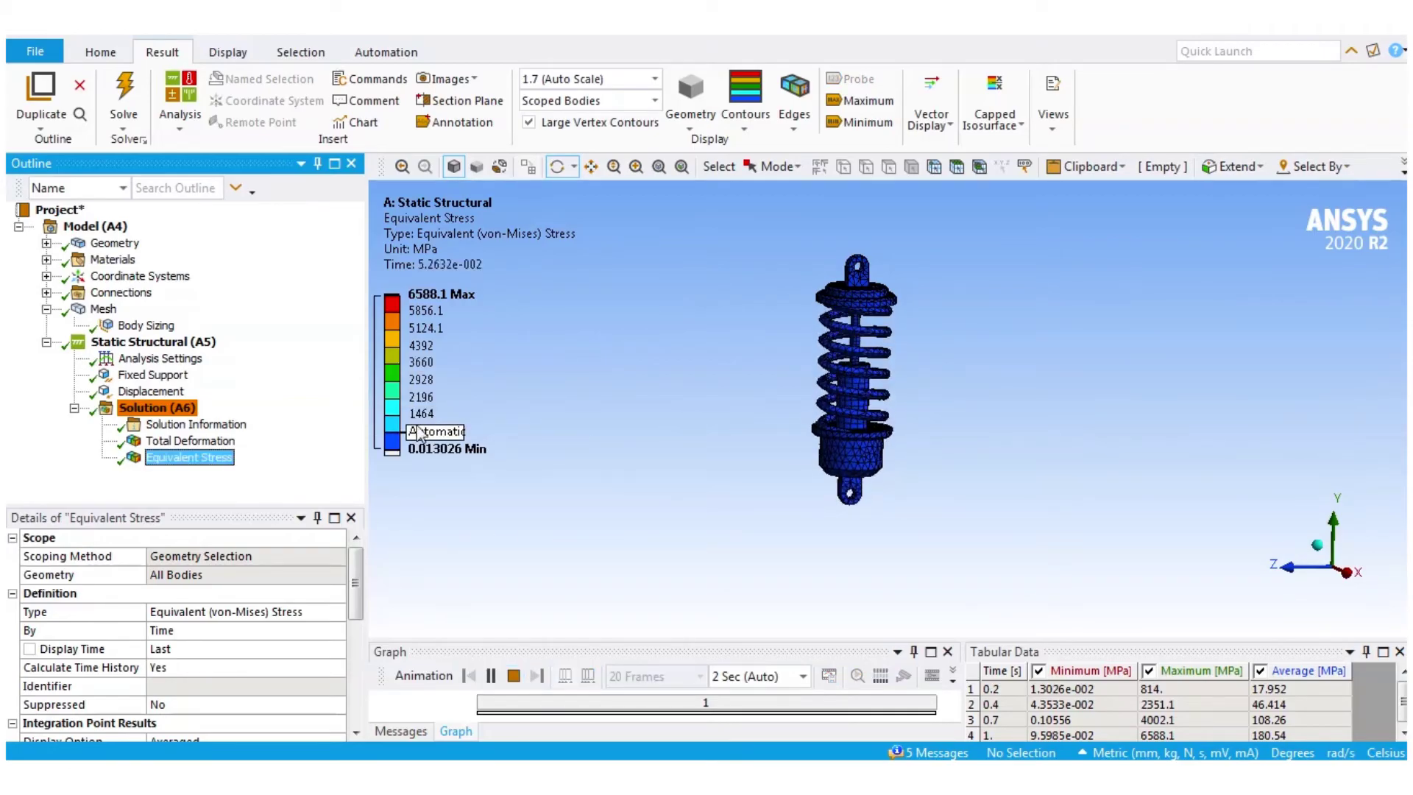
pyautogui.click(514, 676)
# Step: Switch to the Workbench project schematic and add a Modal system linked to the static structural Solution cell
pyautogui.moveTo(572, 67)
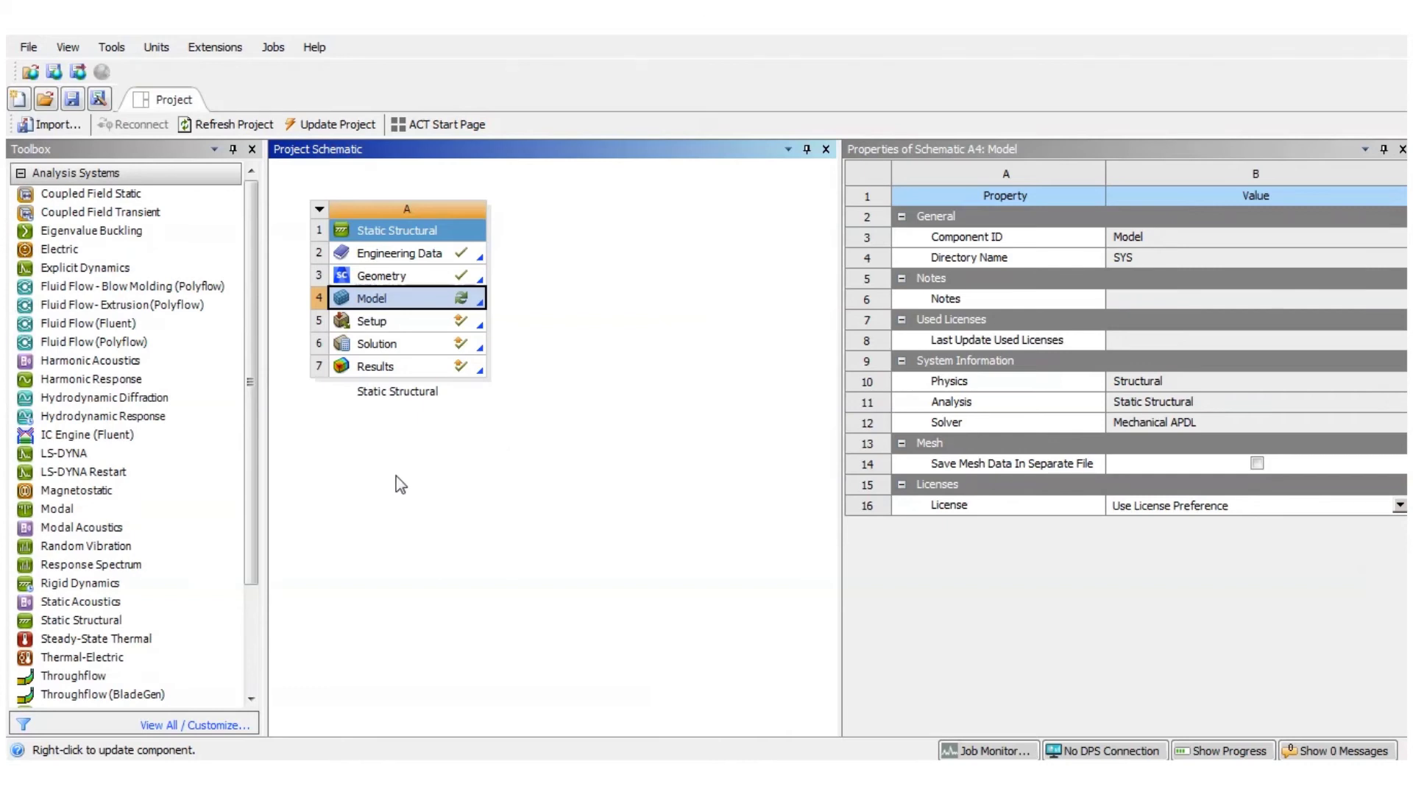
pyautogui.moveTo(32, 515); pyautogui.dragTo(403, 344)
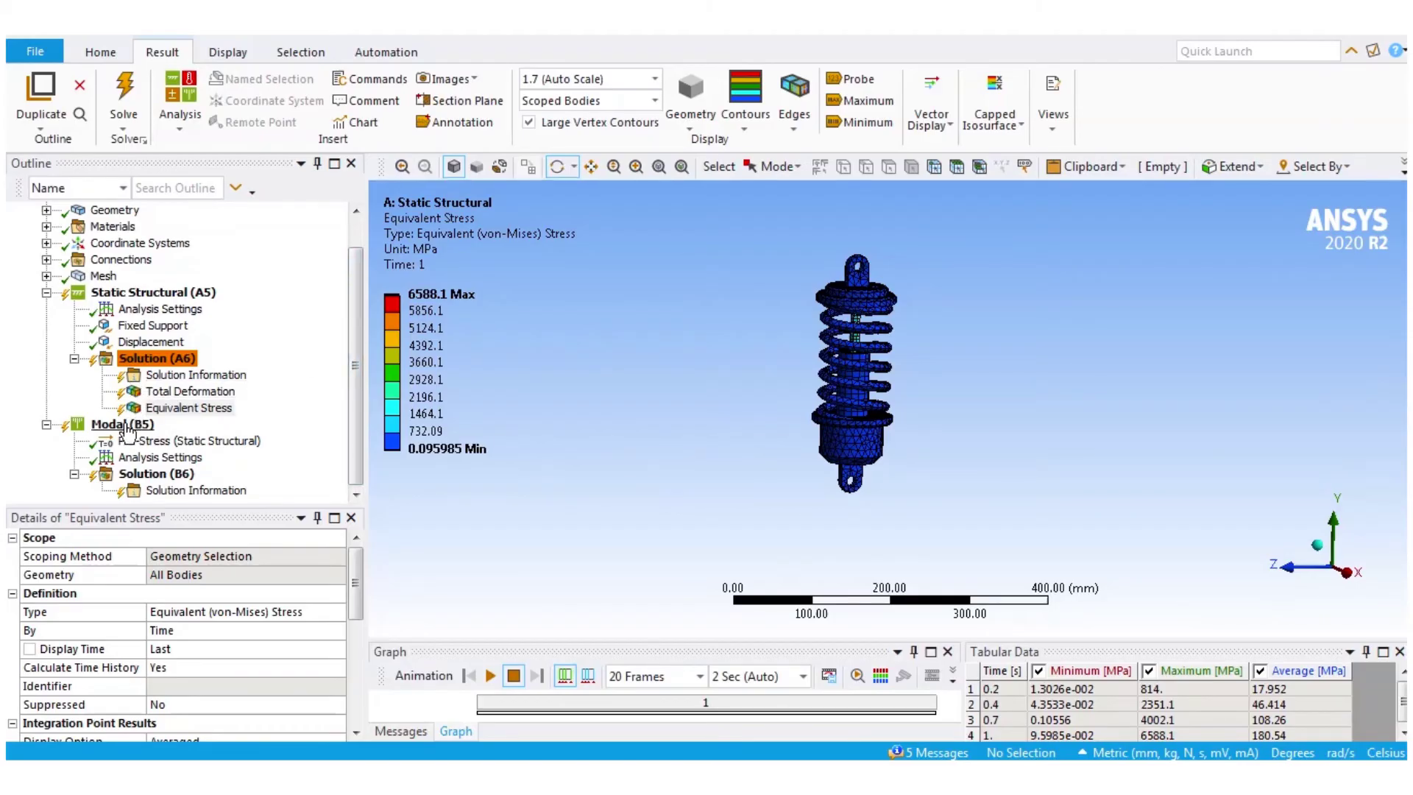
# Step: Check the modal system's pre-stress and analysis settings and solve the pre-stressed modal analysis with 4 cores
pyautogui.rightClick(139, 359)
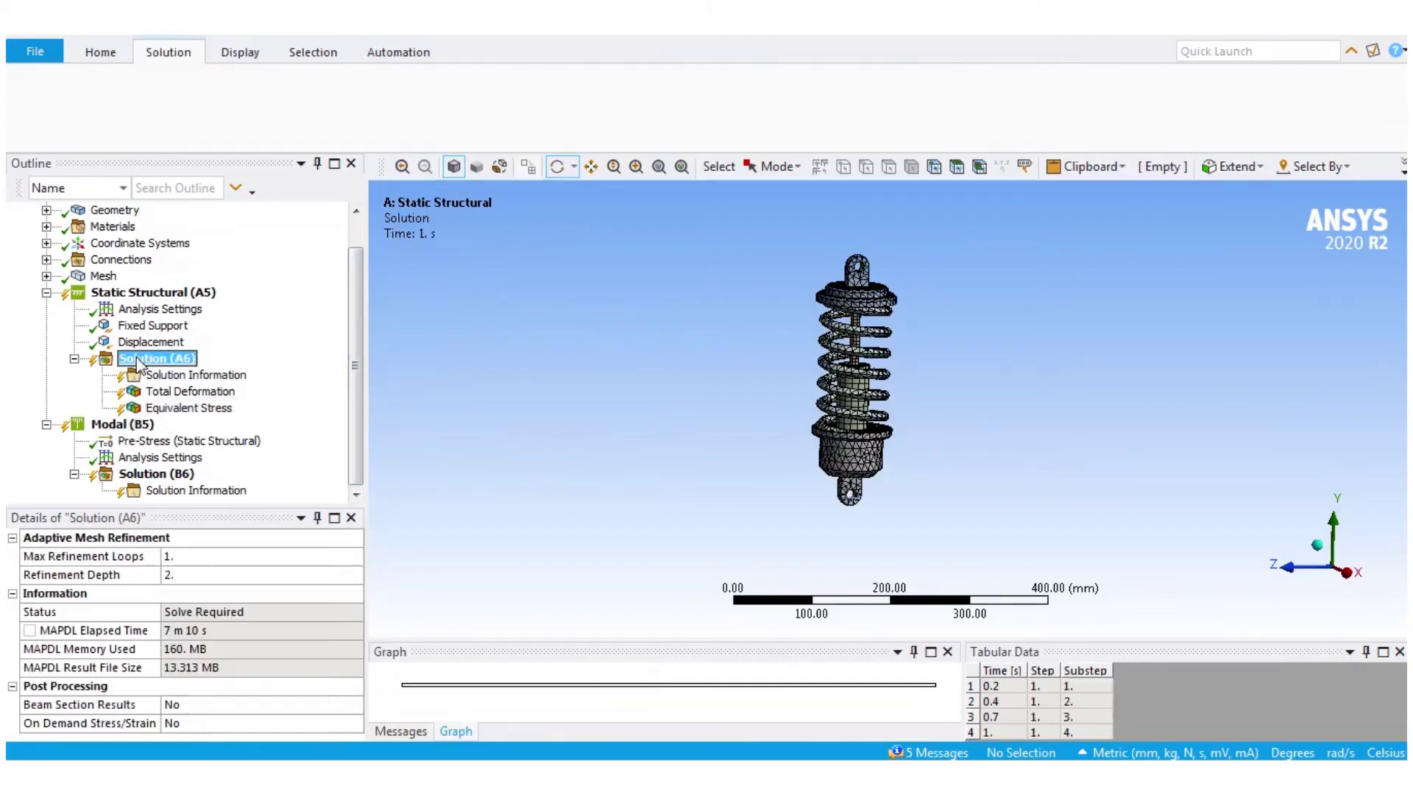
pyautogui.click(220, 422)
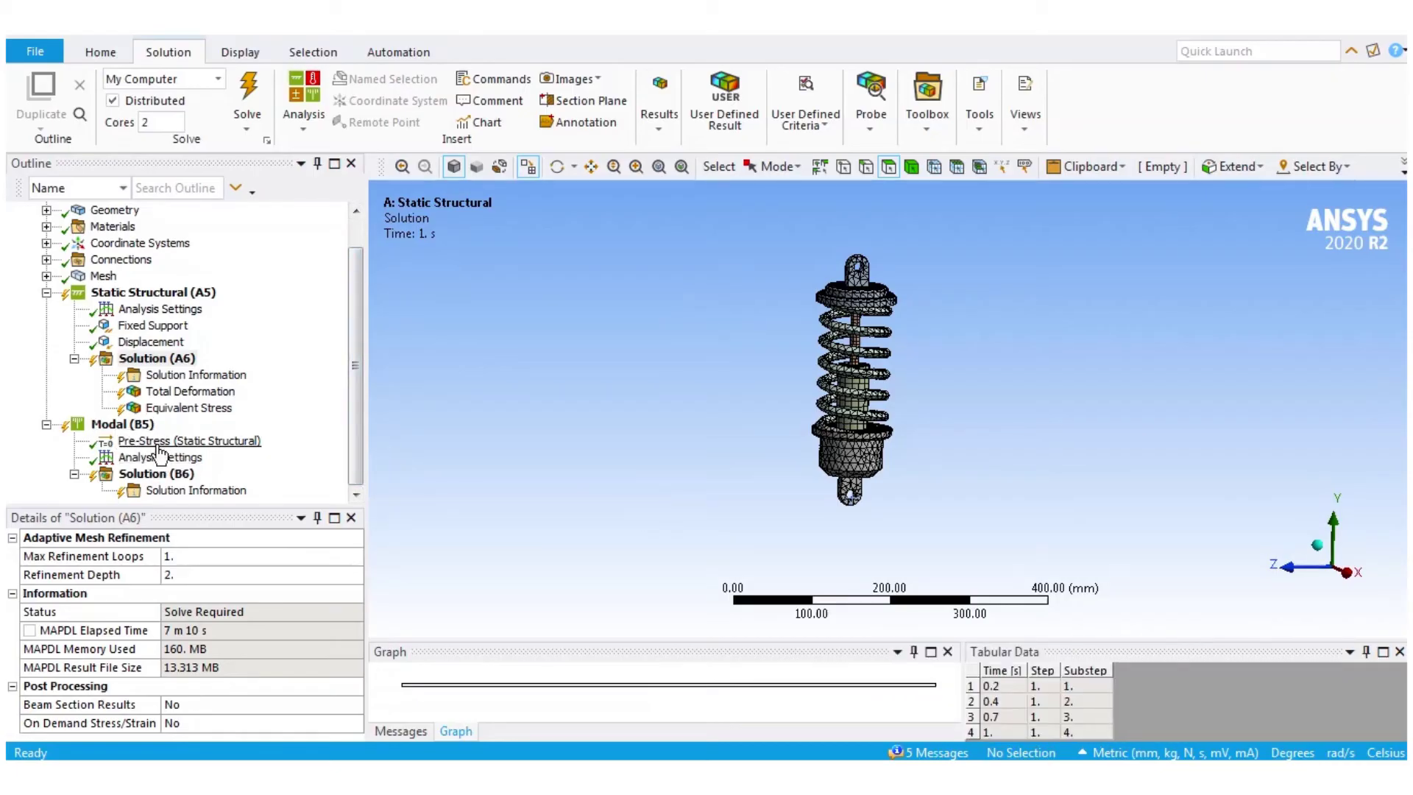
pyautogui.click(122, 425)
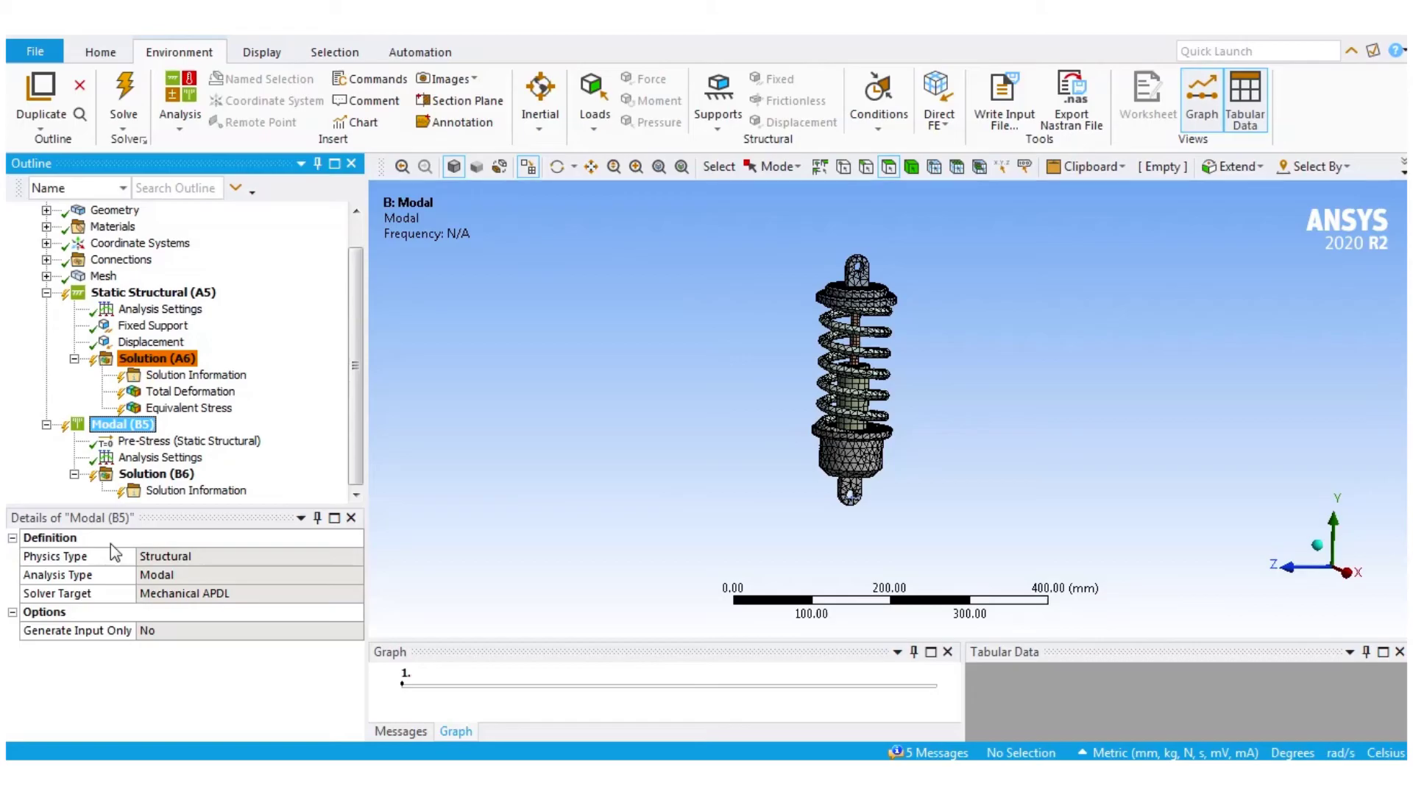
pyautogui.click(135, 442)
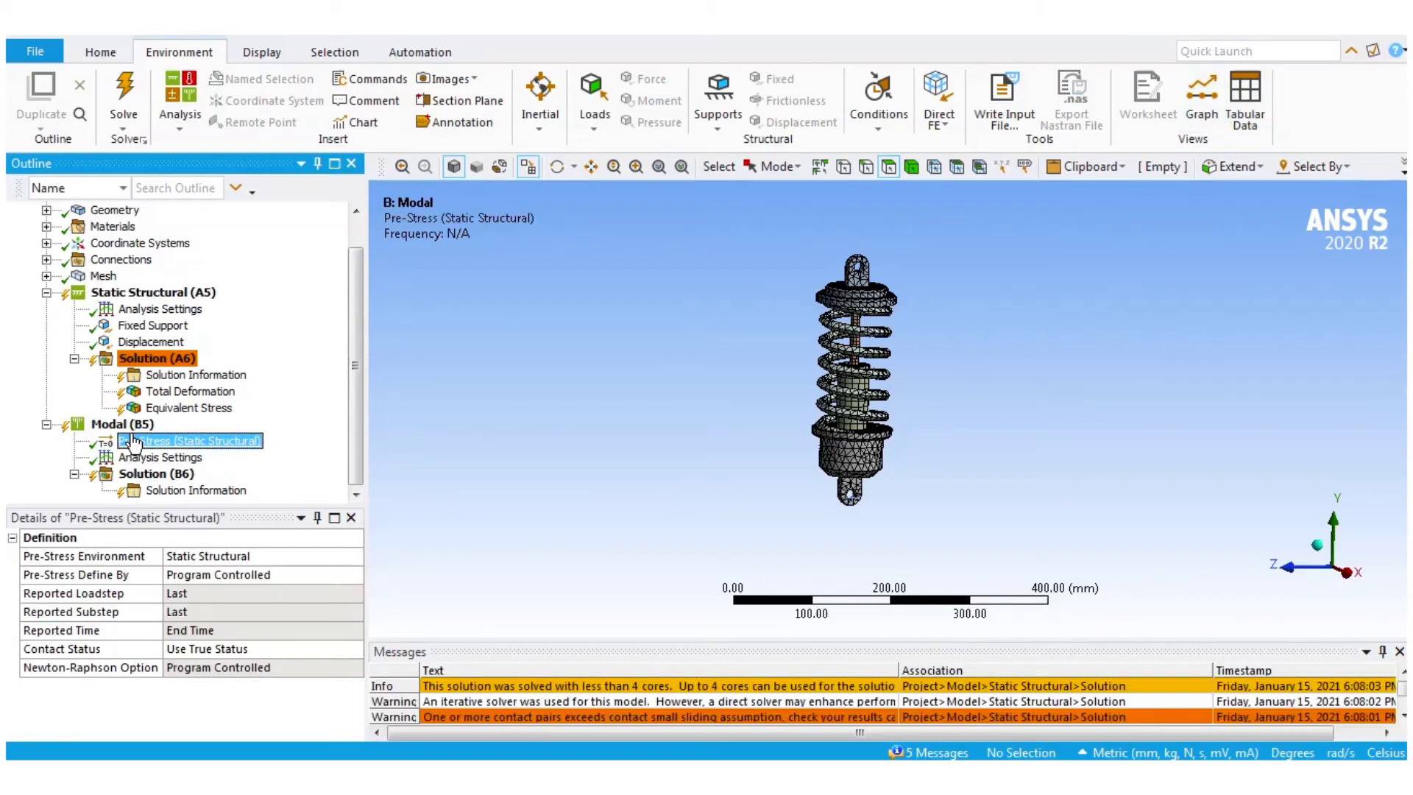
pyautogui.click(122, 425)
pyautogui.click(142, 459)
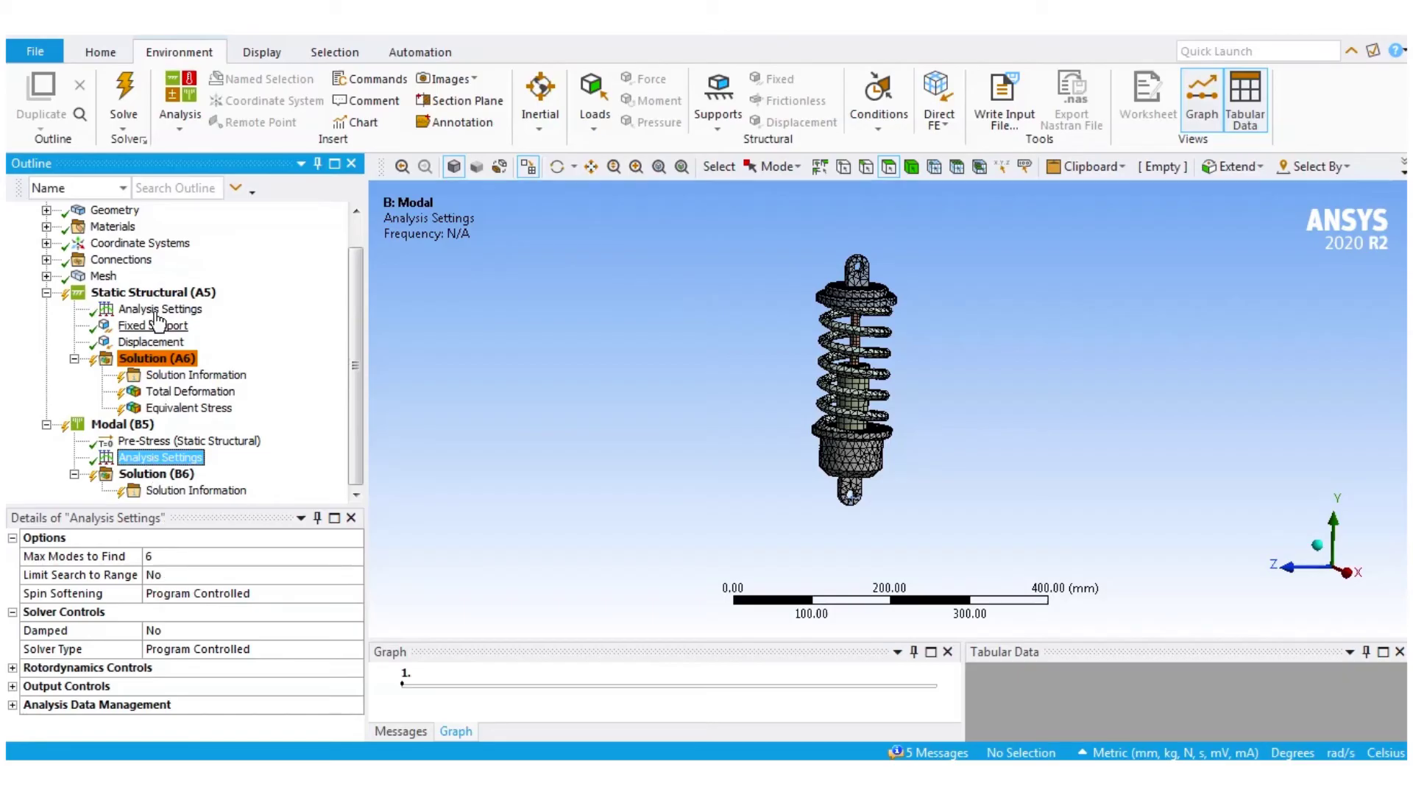
pyautogui.click(134, 94)
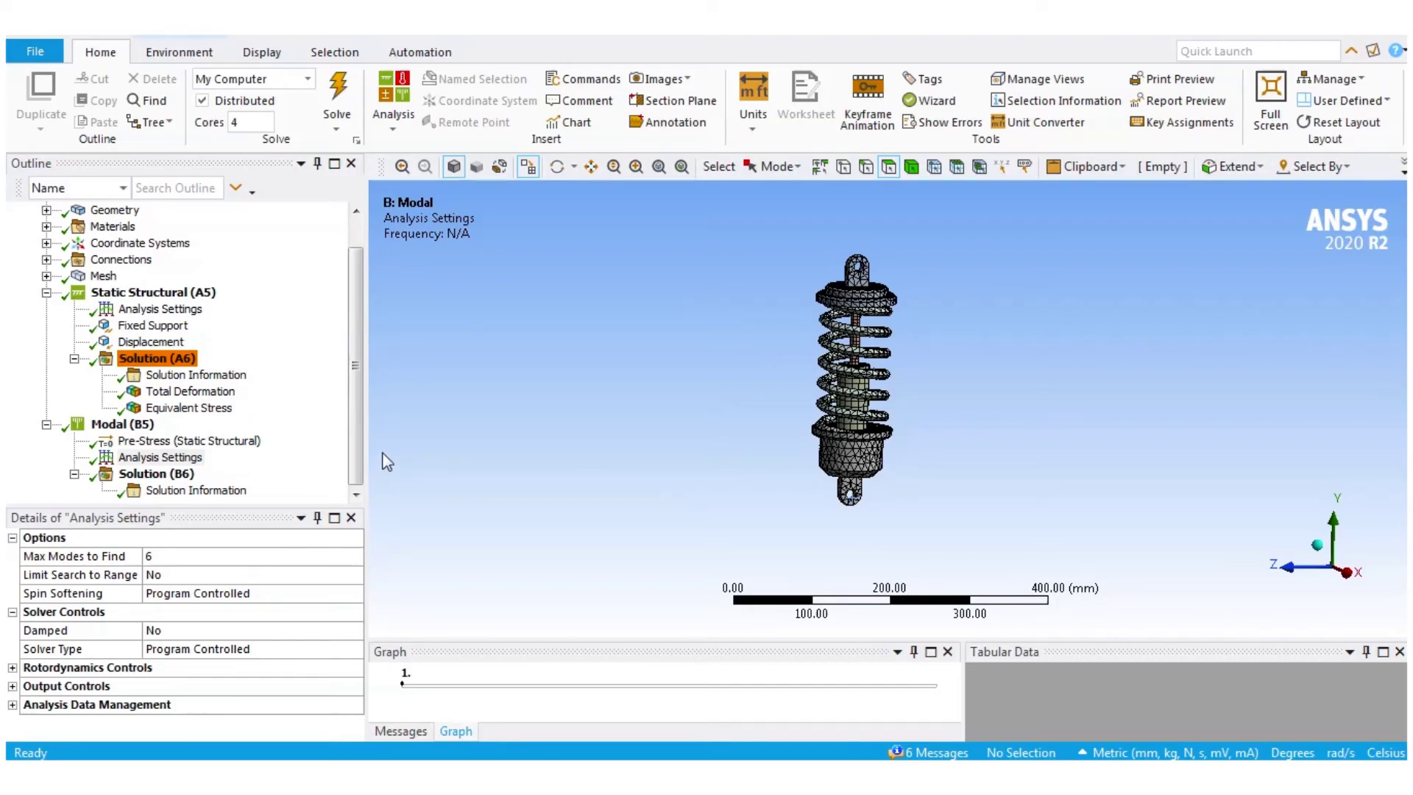
# Step: Create mode shape results for all six modal frequencies of the solution
pyautogui.click(165, 475)
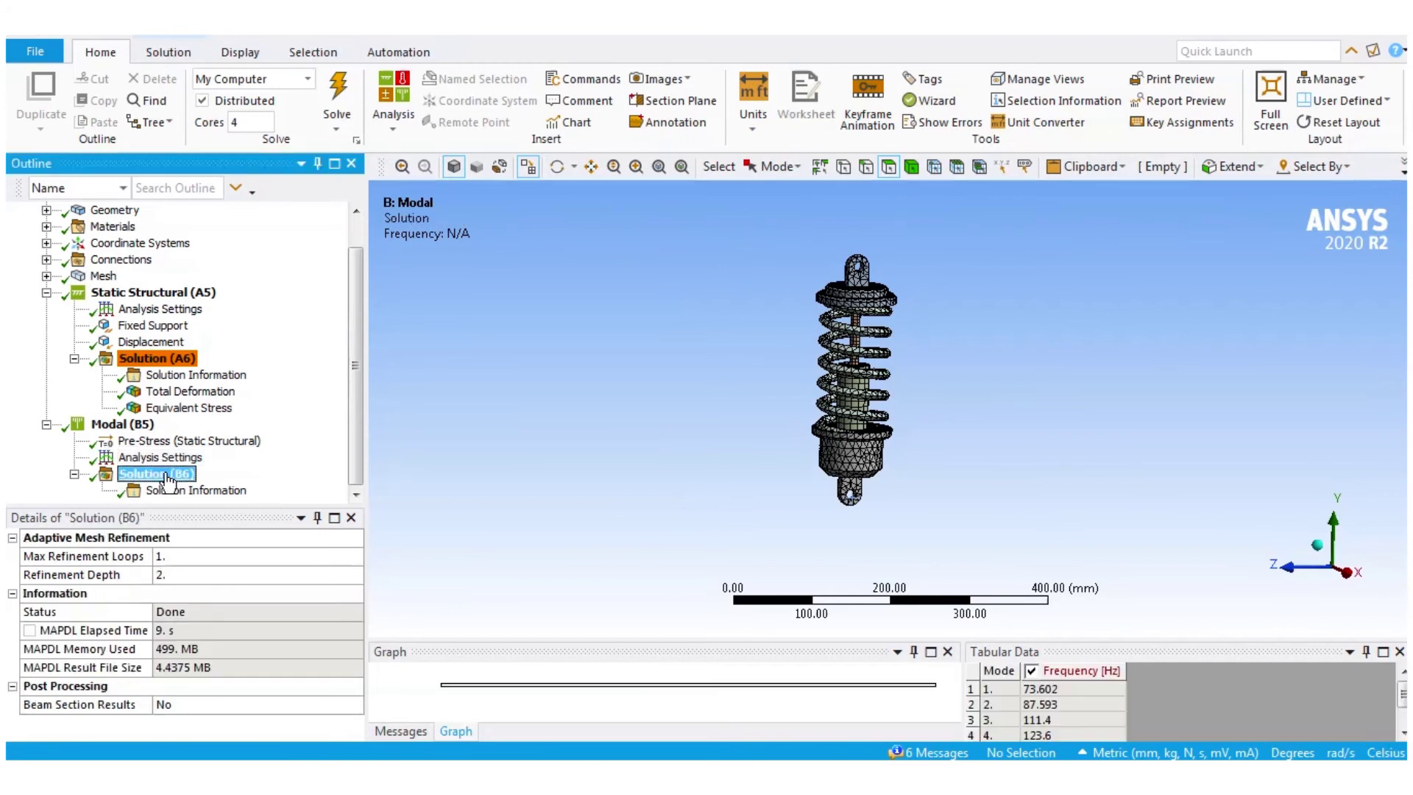
pyautogui.click(648, 638)
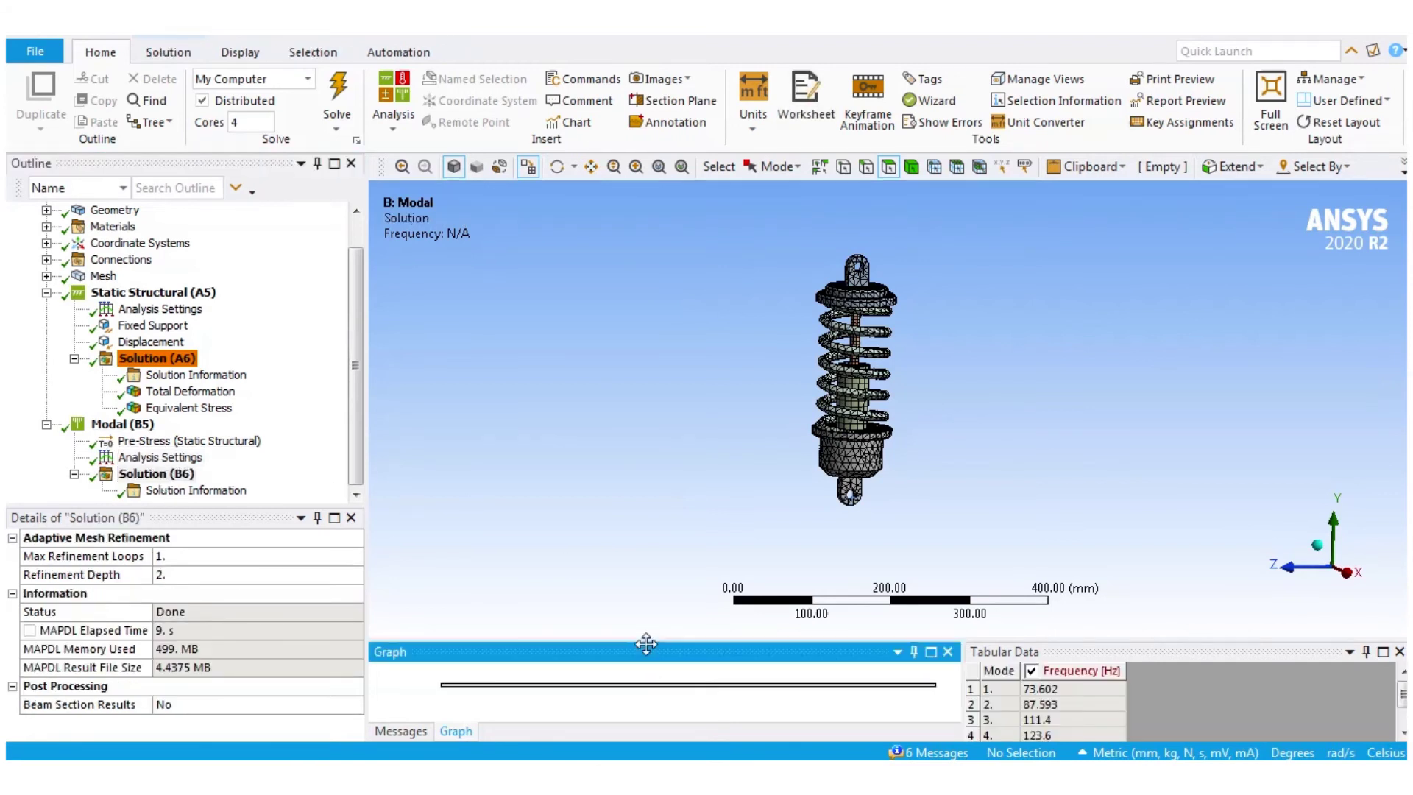
pyautogui.moveTo(648, 637); pyautogui.dragTo(648, 606)
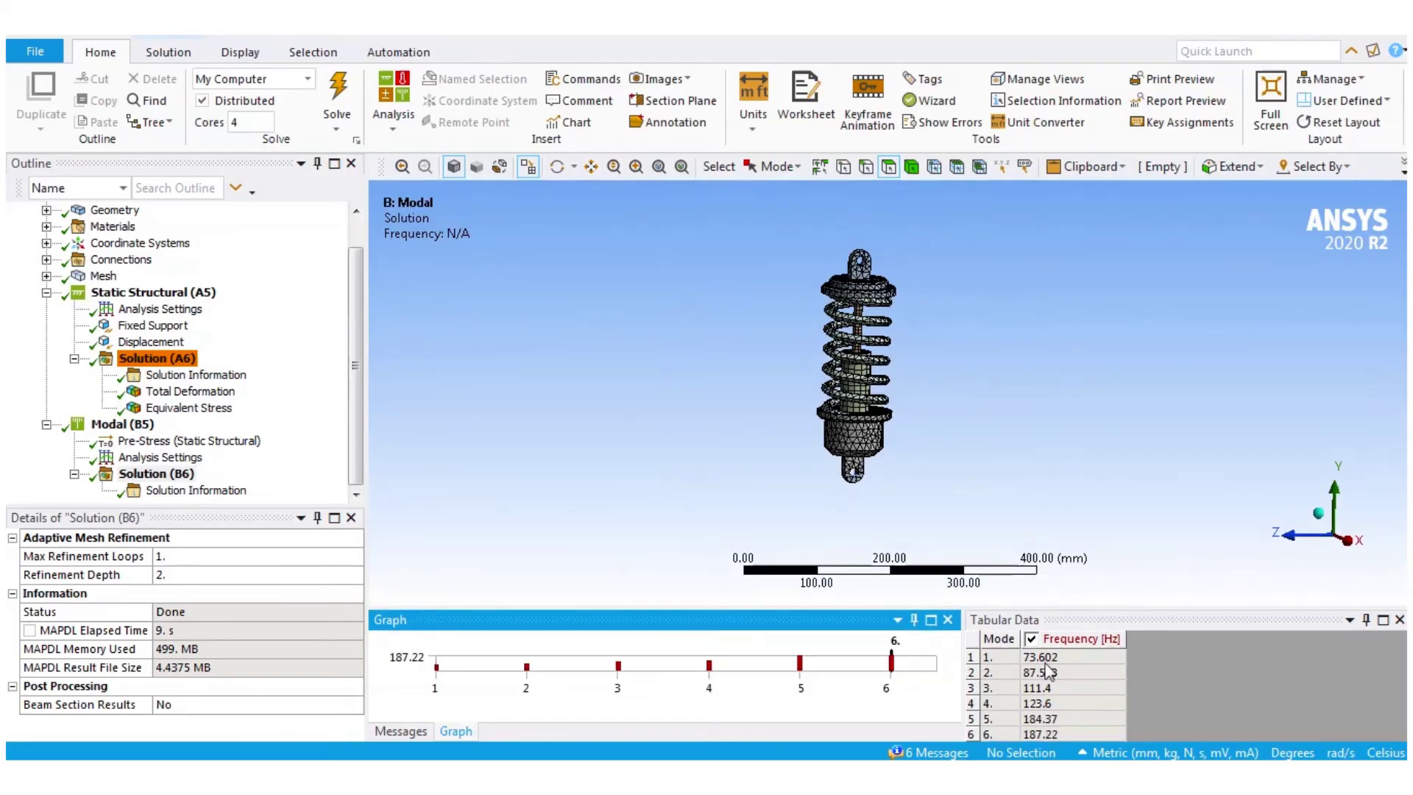
pyautogui.moveTo(1045, 659); pyautogui.dragTo(1048, 735)
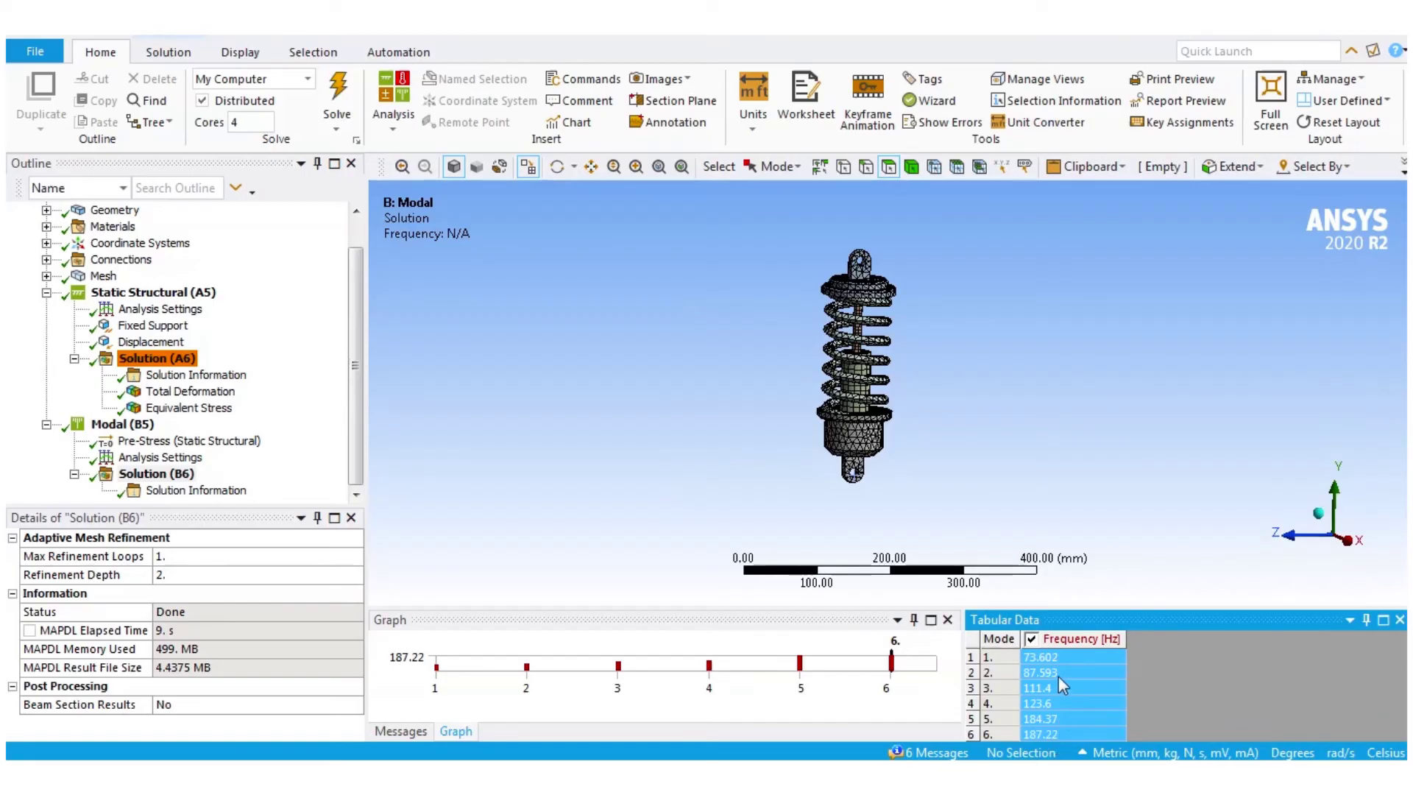
pyautogui.rightClick(1060, 686)
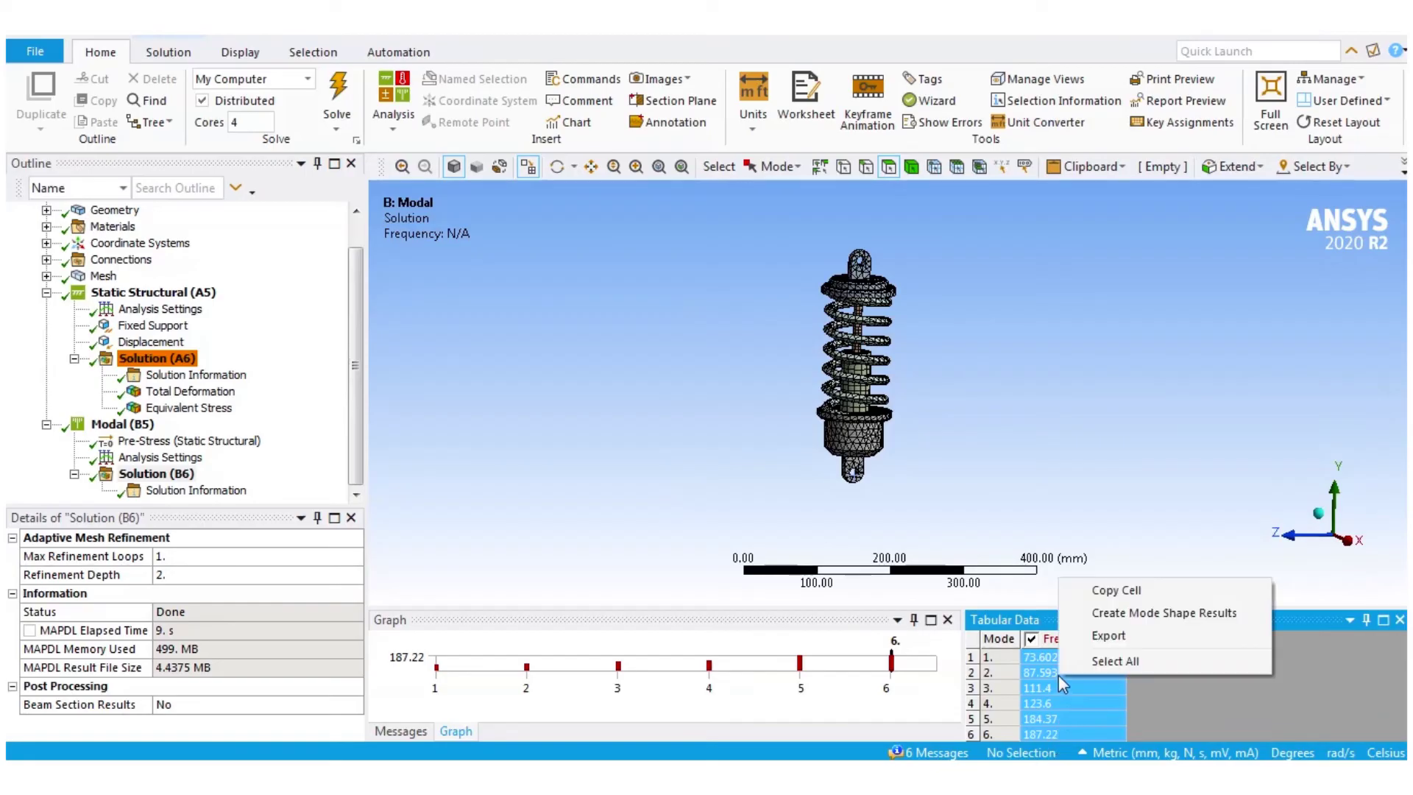
pyautogui.click(1108, 616)
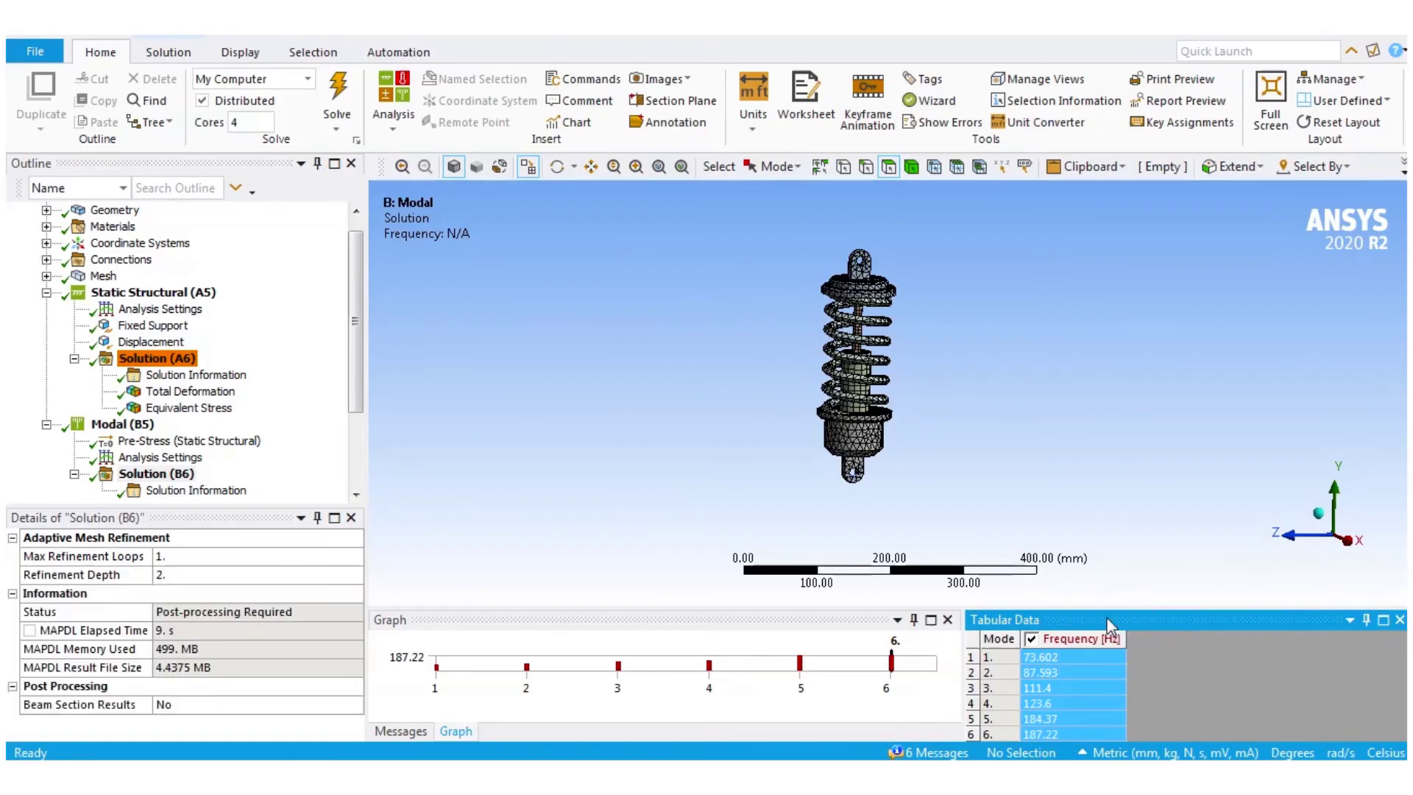
# Step: Evaluate all total deformation results of the modal solution
pyautogui.moveTo(361, 397); pyautogui.dragTo(358, 468)
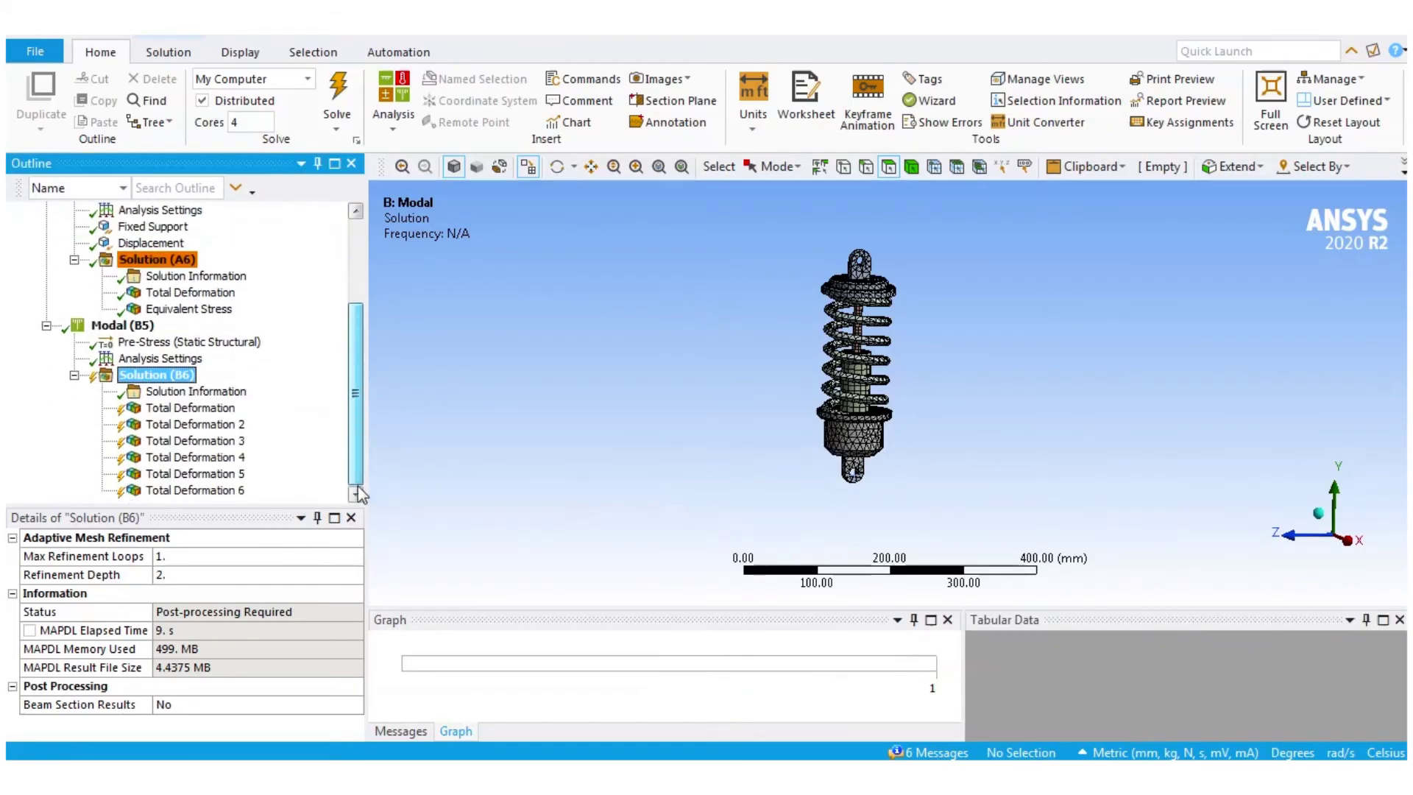
pyautogui.click(171, 376)
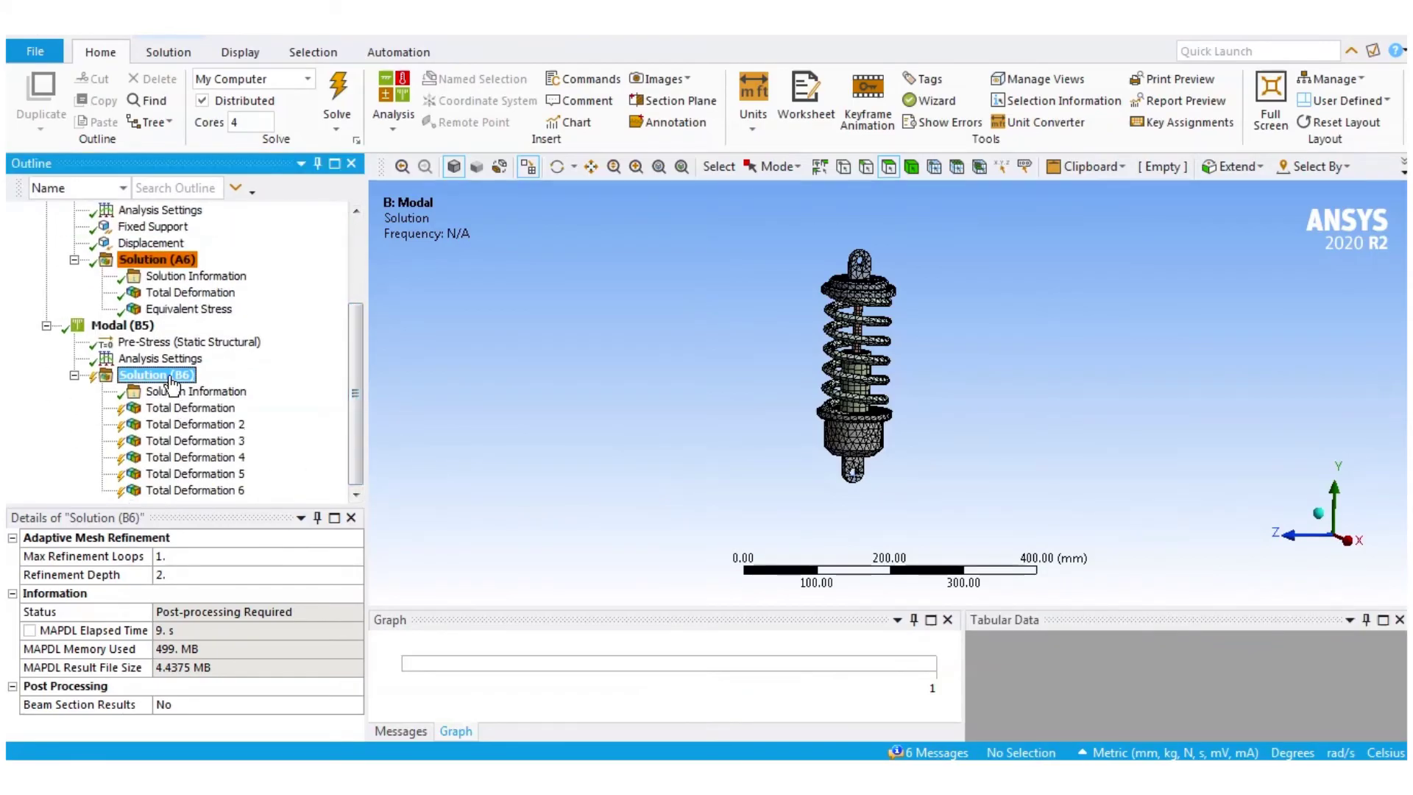
pyautogui.rightClick(170, 378)
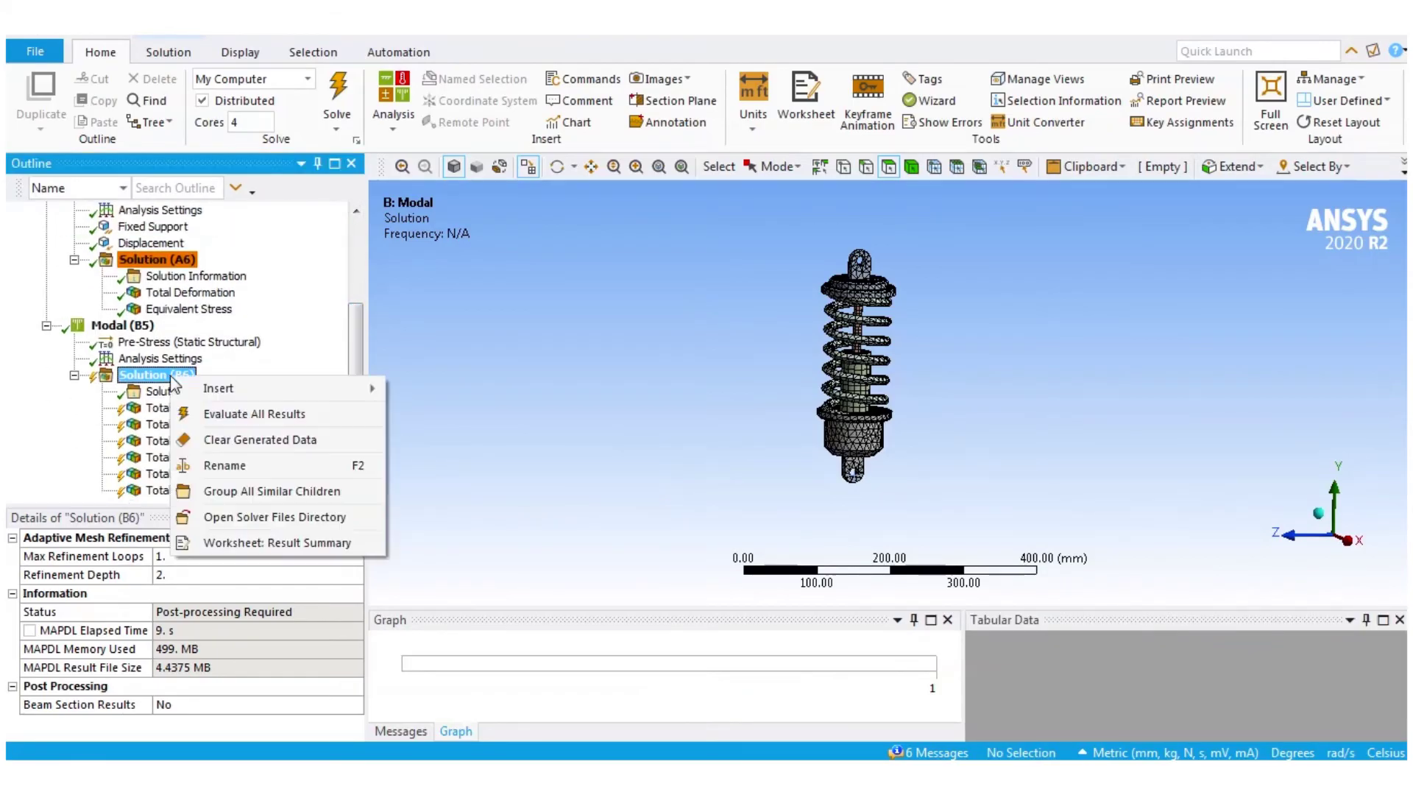
pyautogui.click(232, 415)
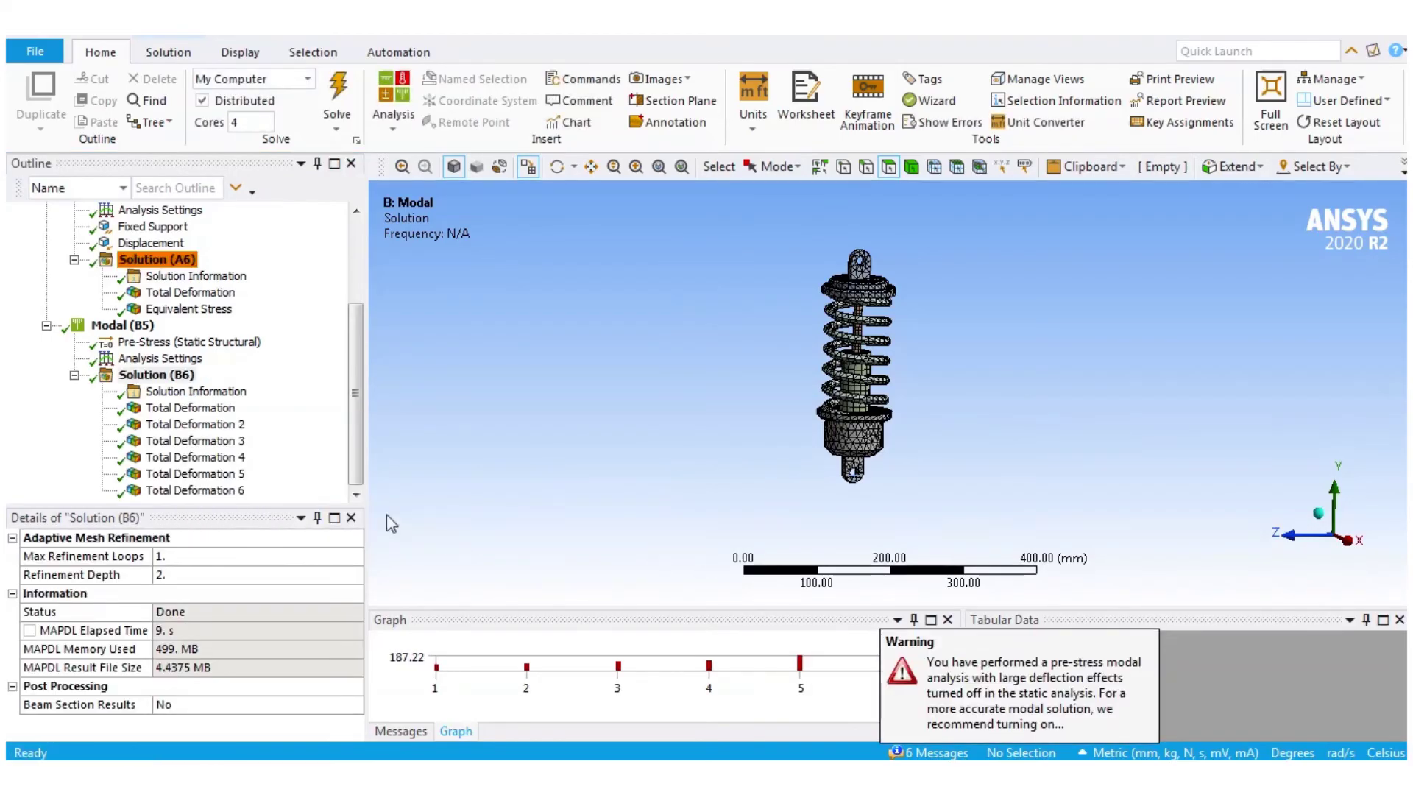
# Step: Play the deformation animations of modes 1 to 5 one after another and display the mode 6 result
pyautogui.click(168, 412)
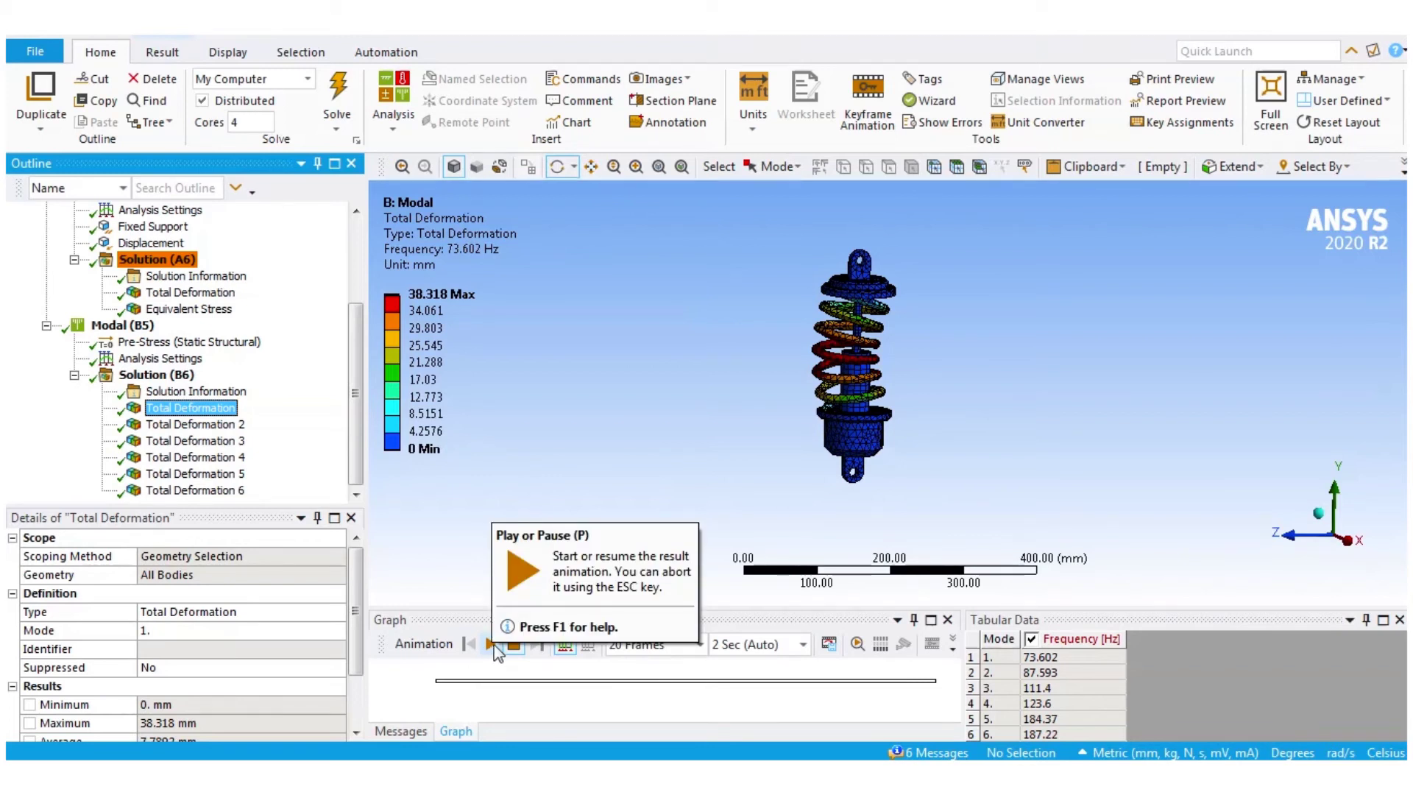
pyautogui.click(491, 645)
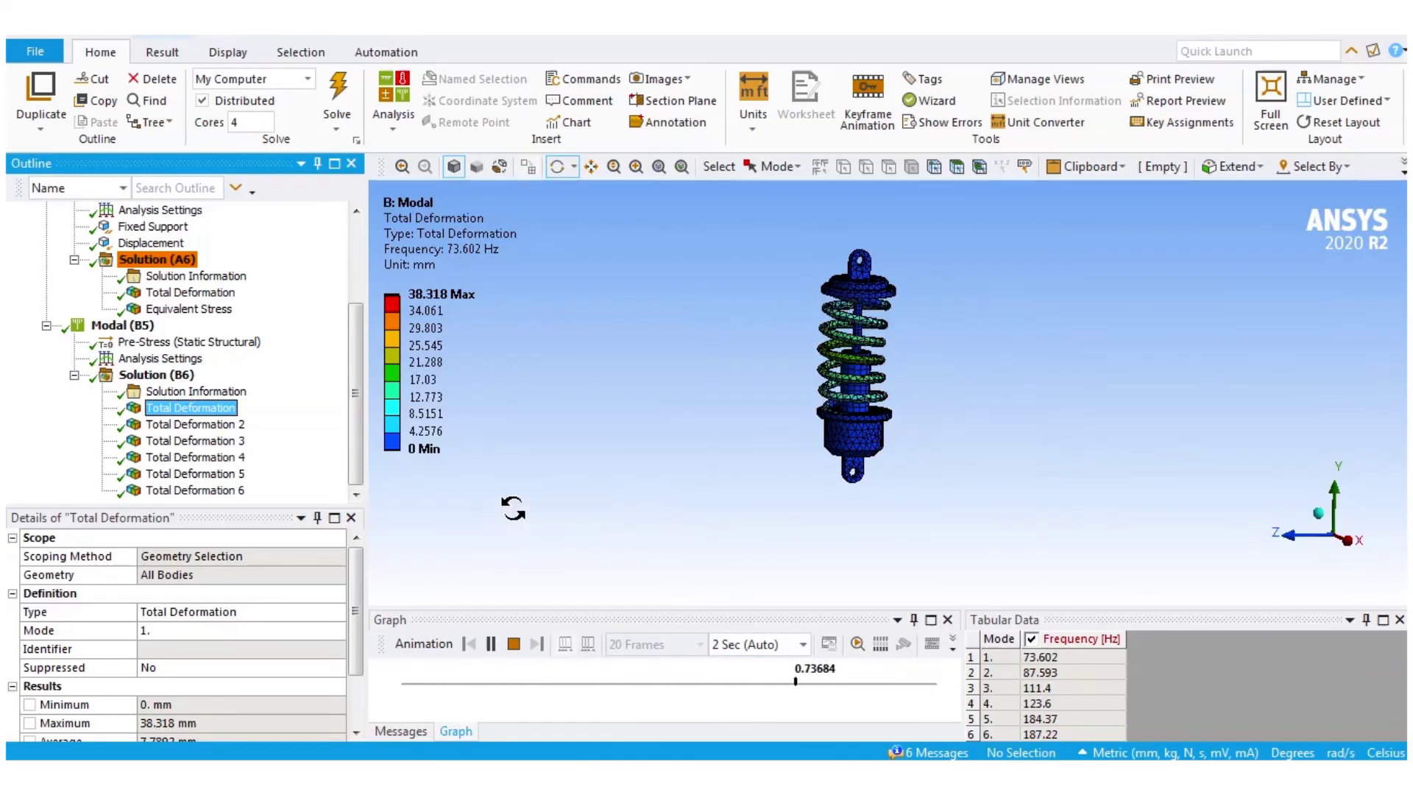
pyautogui.click(193, 424)
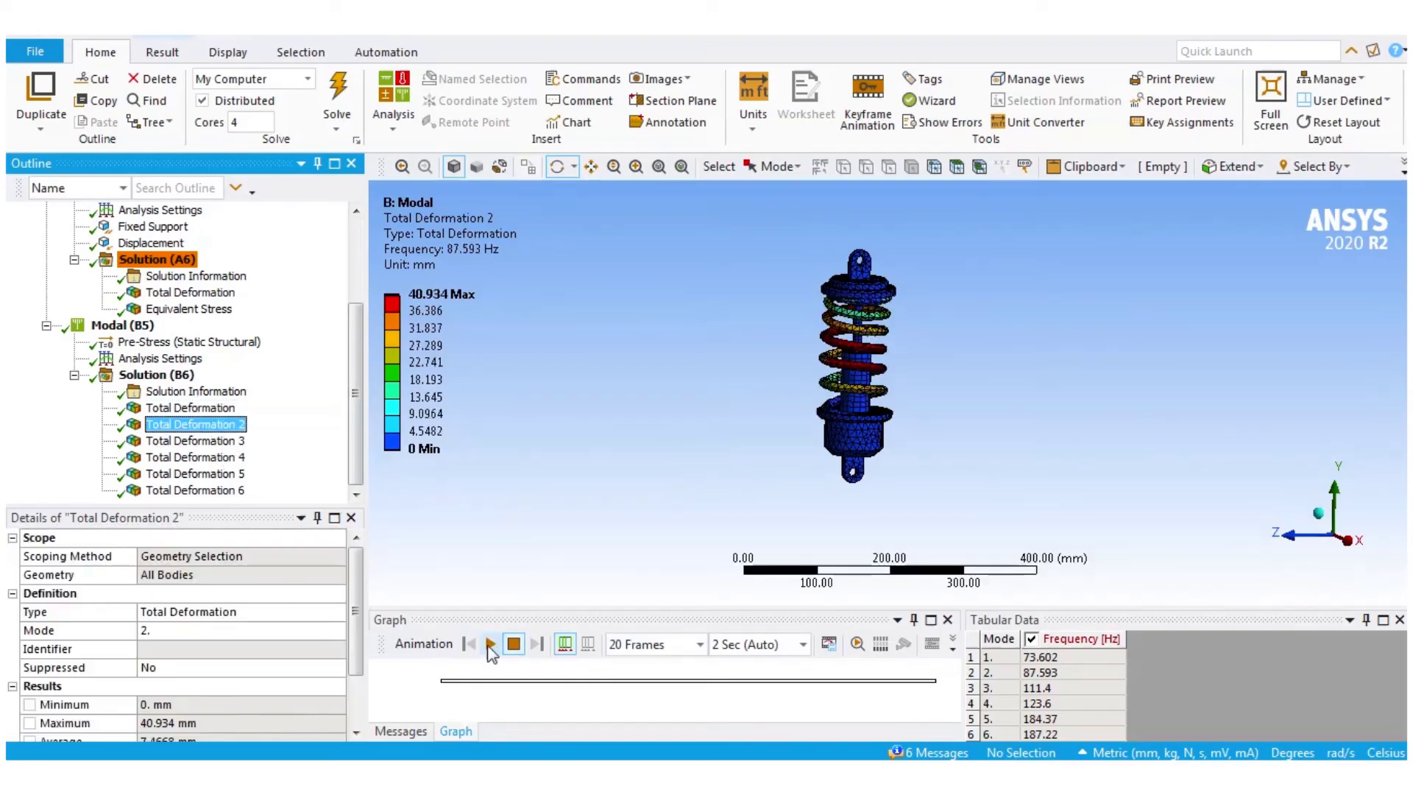
pyautogui.click(489, 644)
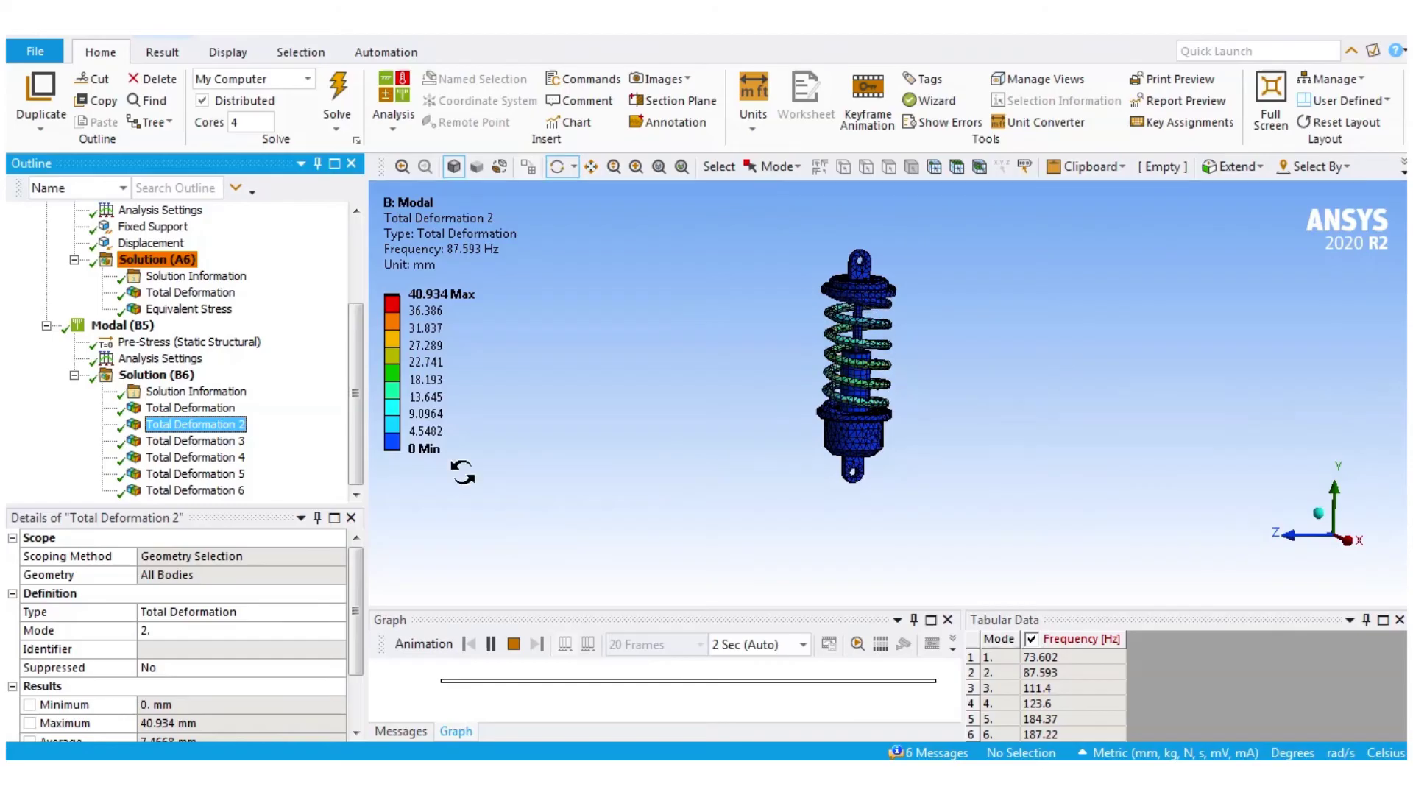
pyautogui.click(206, 439)
pyautogui.click(489, 644)
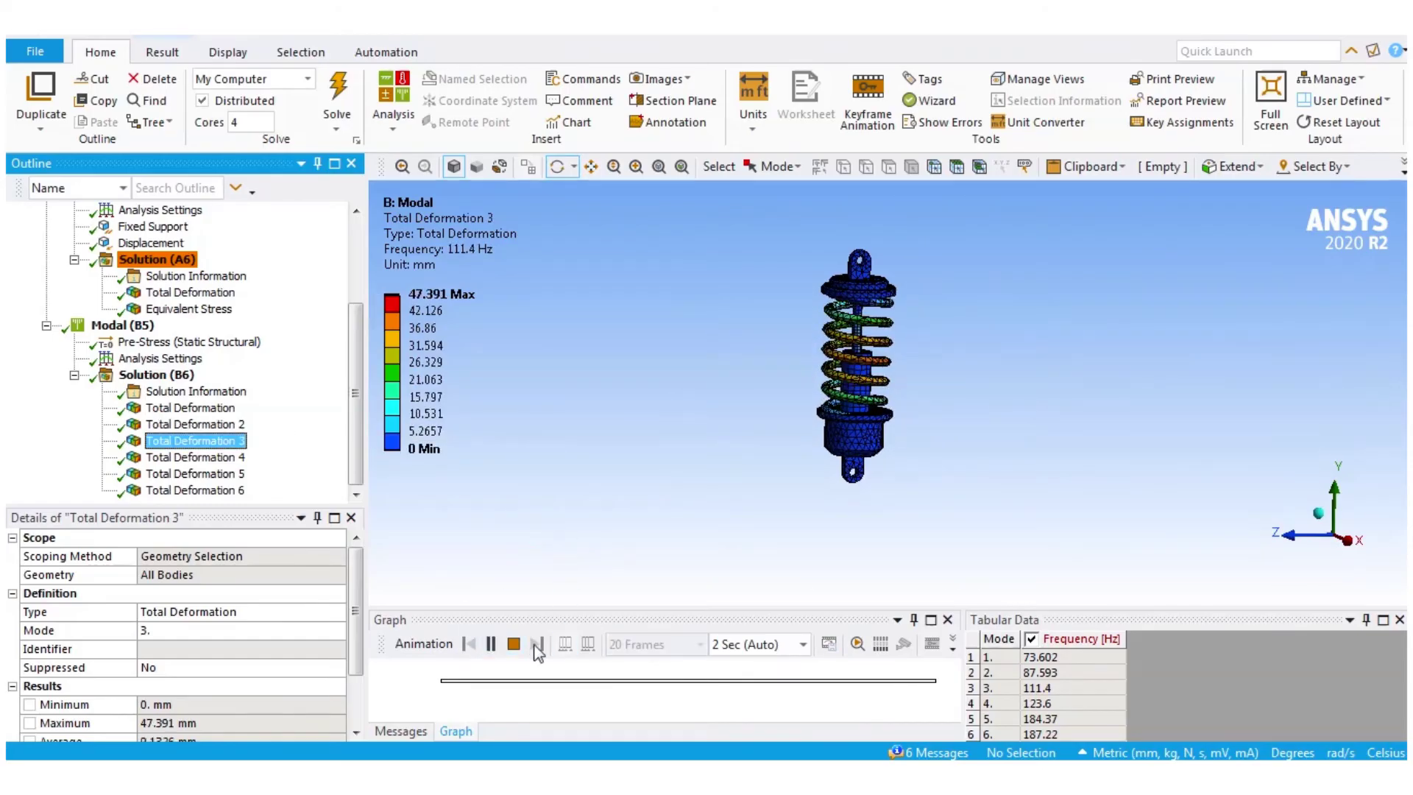
pyautogui.click(193, 457)
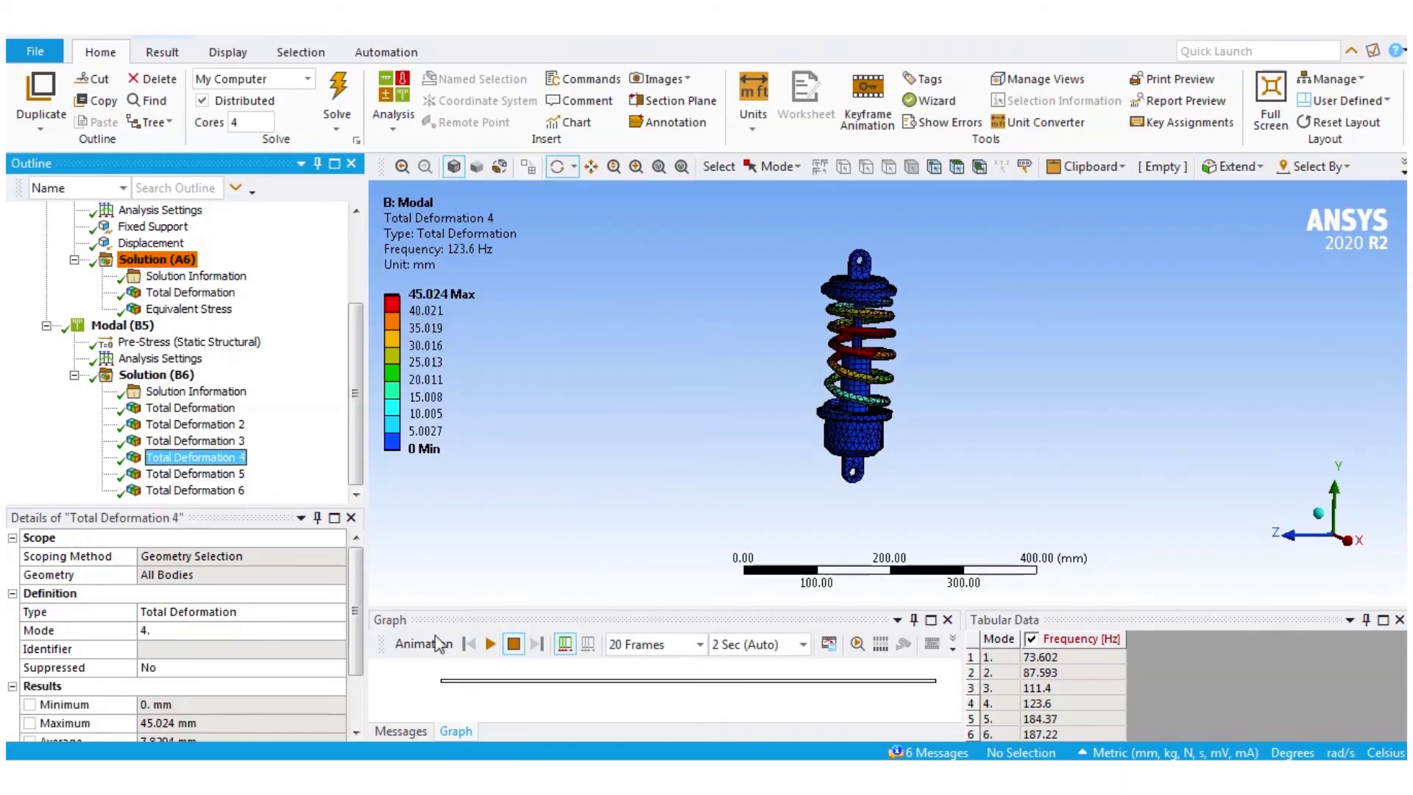
pyautogui.click(489, 644)
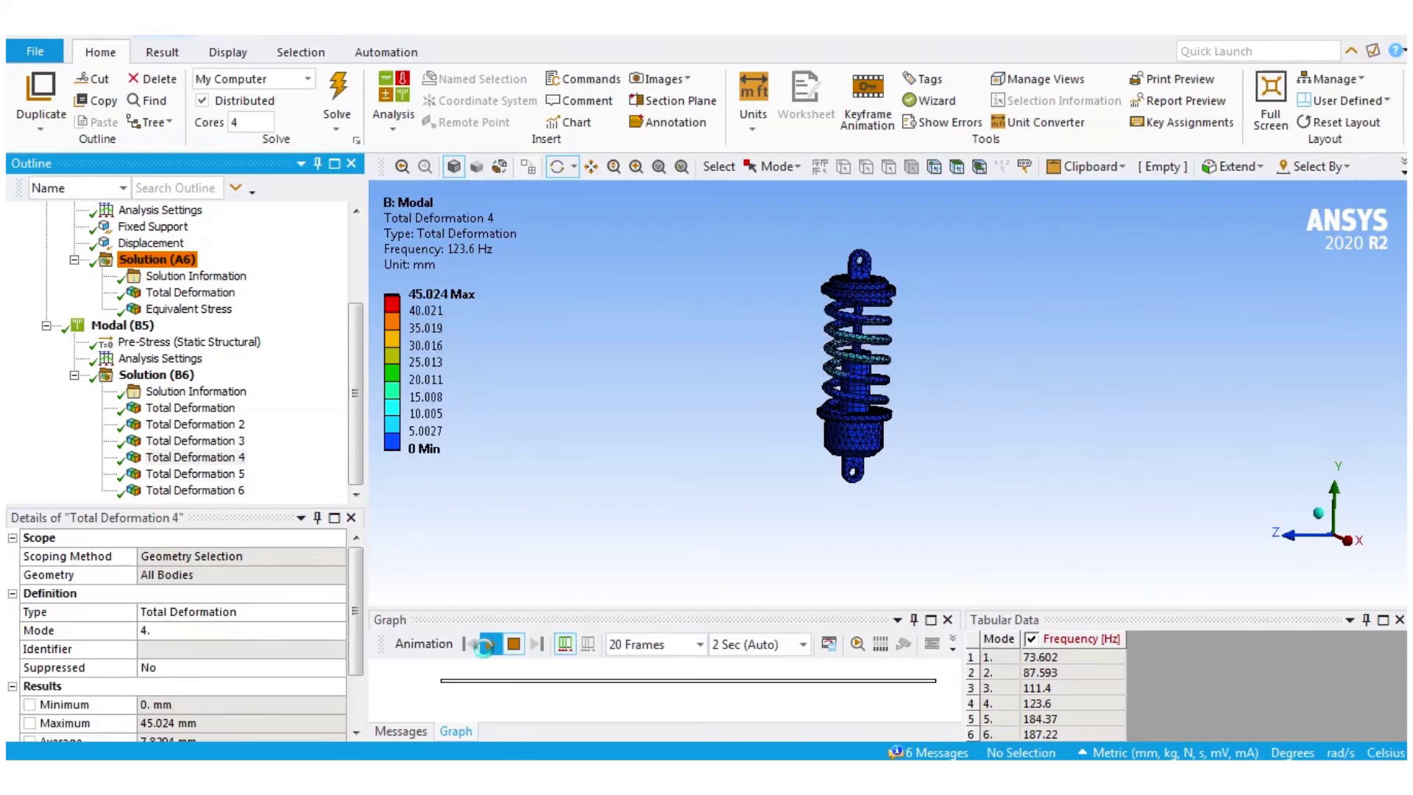
pyautogui.click(207, 476)
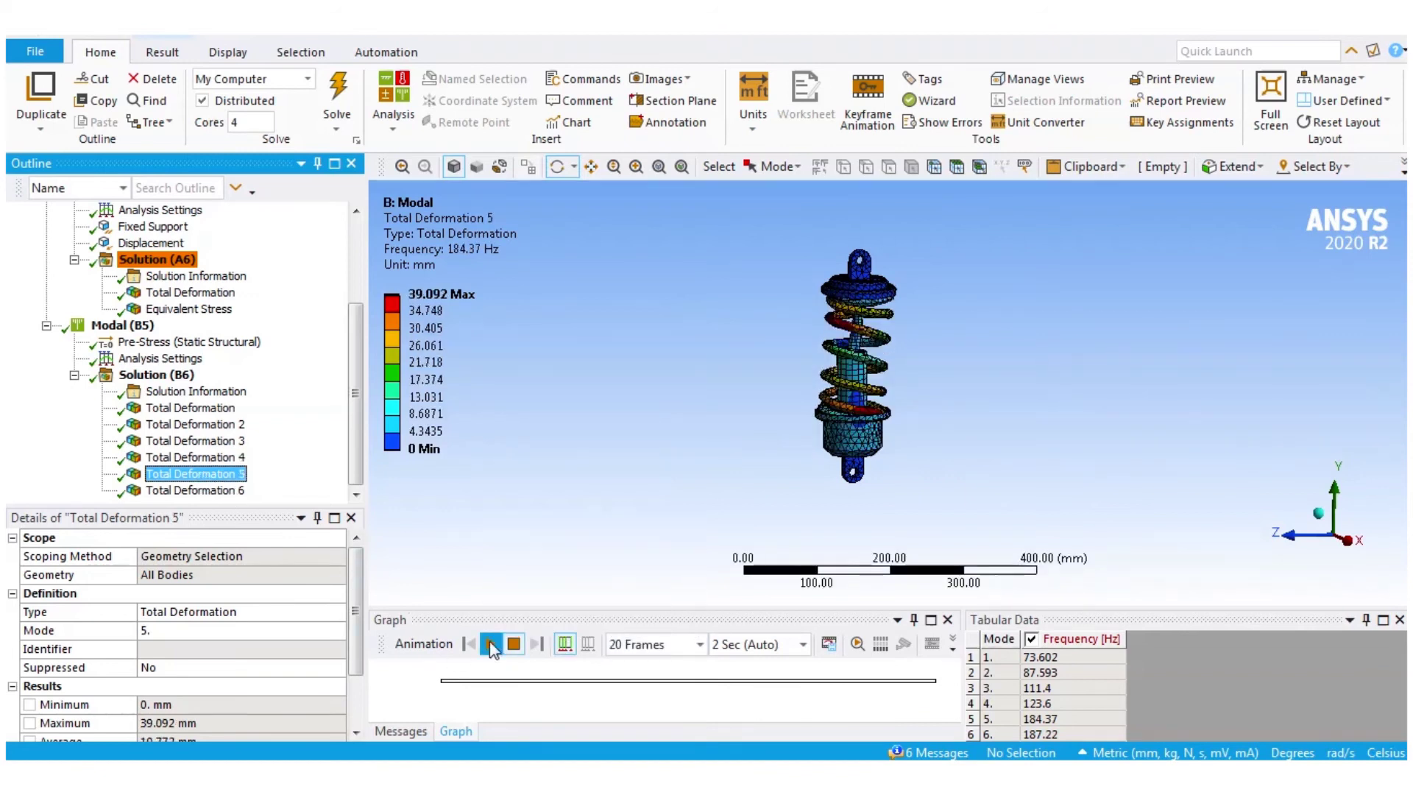
pyautogui.click(491, 645)
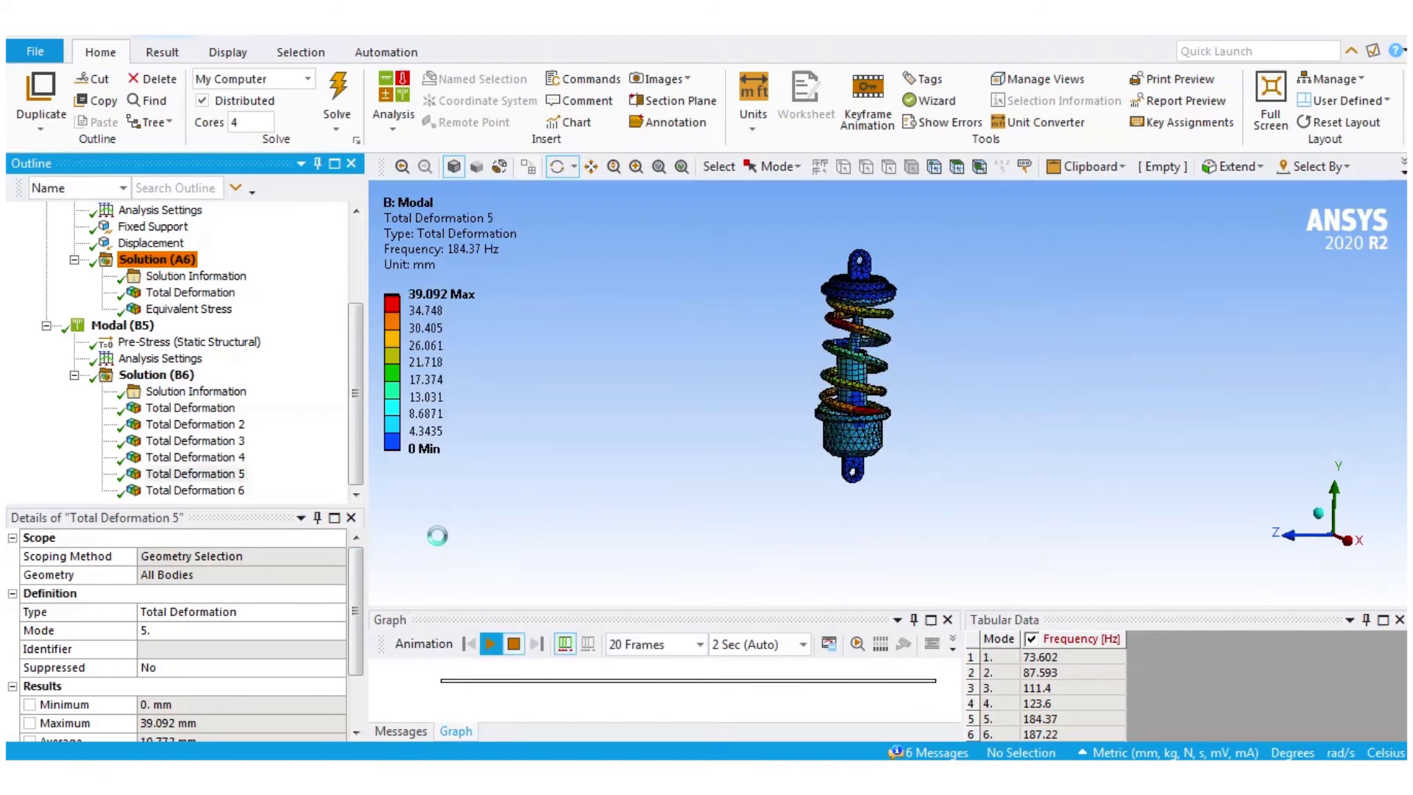
pyautogui.click(193, 491)
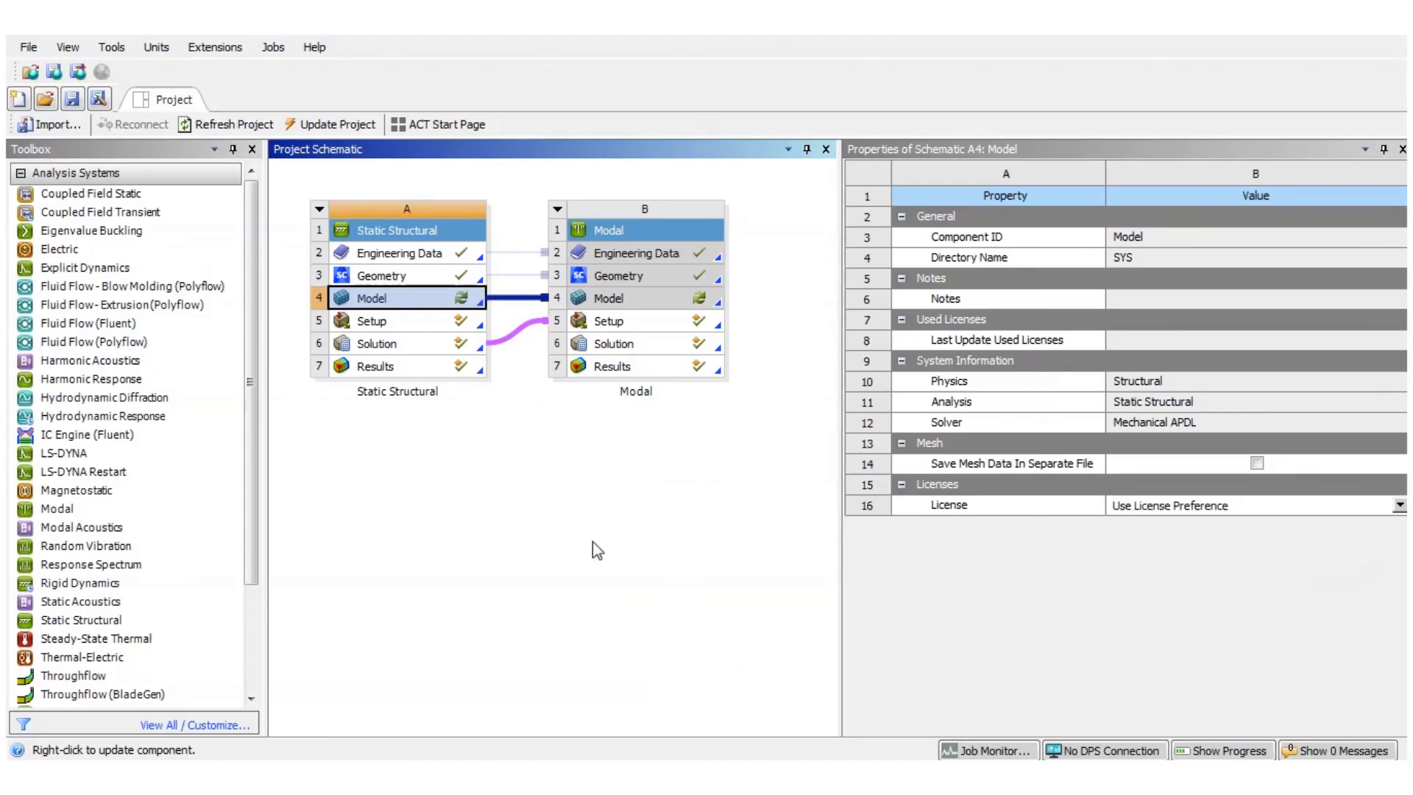
# Step: In Workbench, add a Random Vibration system linked to the Modal Solution cell and update the modal results
pyautogui.moveTo(189, 547); pyautogui.dragTo(624, 353)
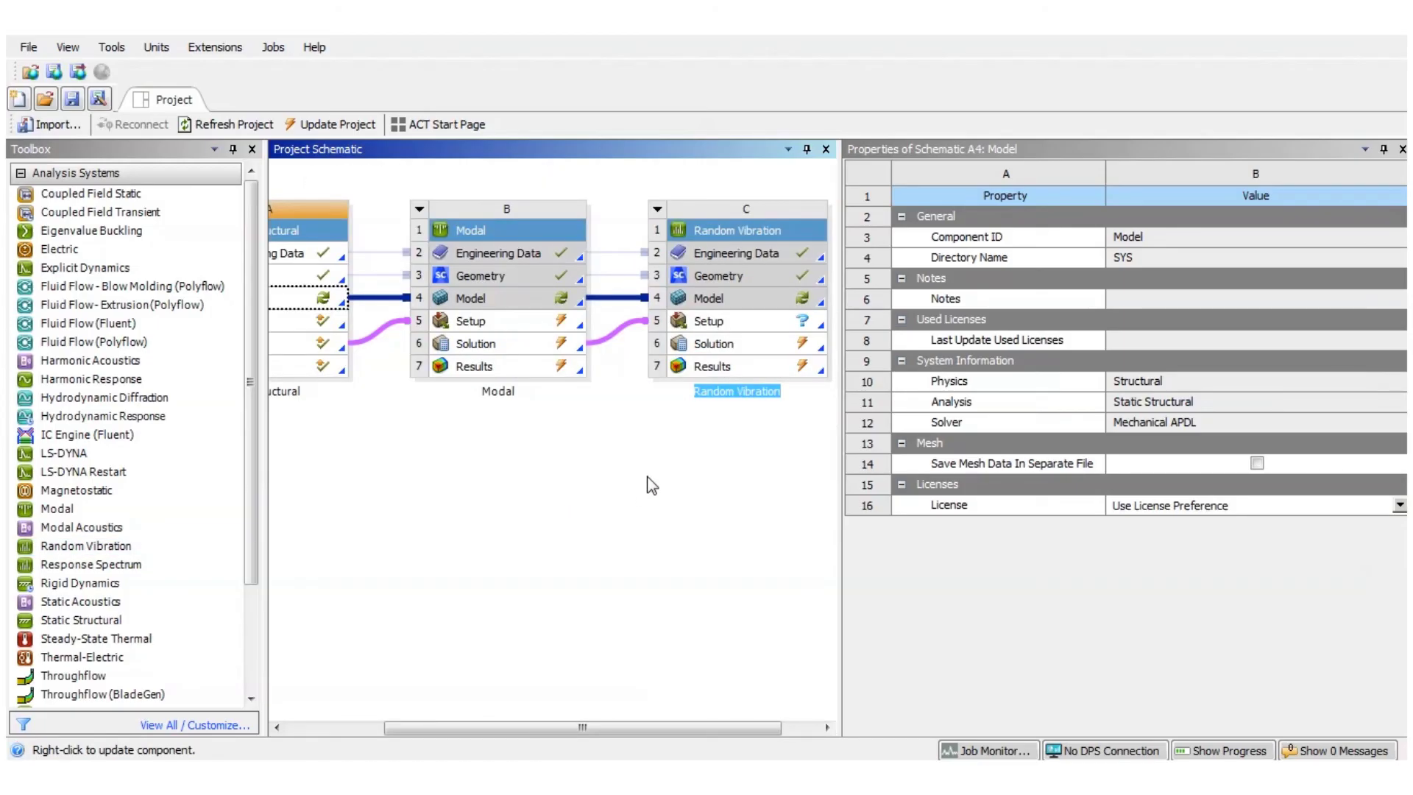
pyautogui.rightClick(561, 373)
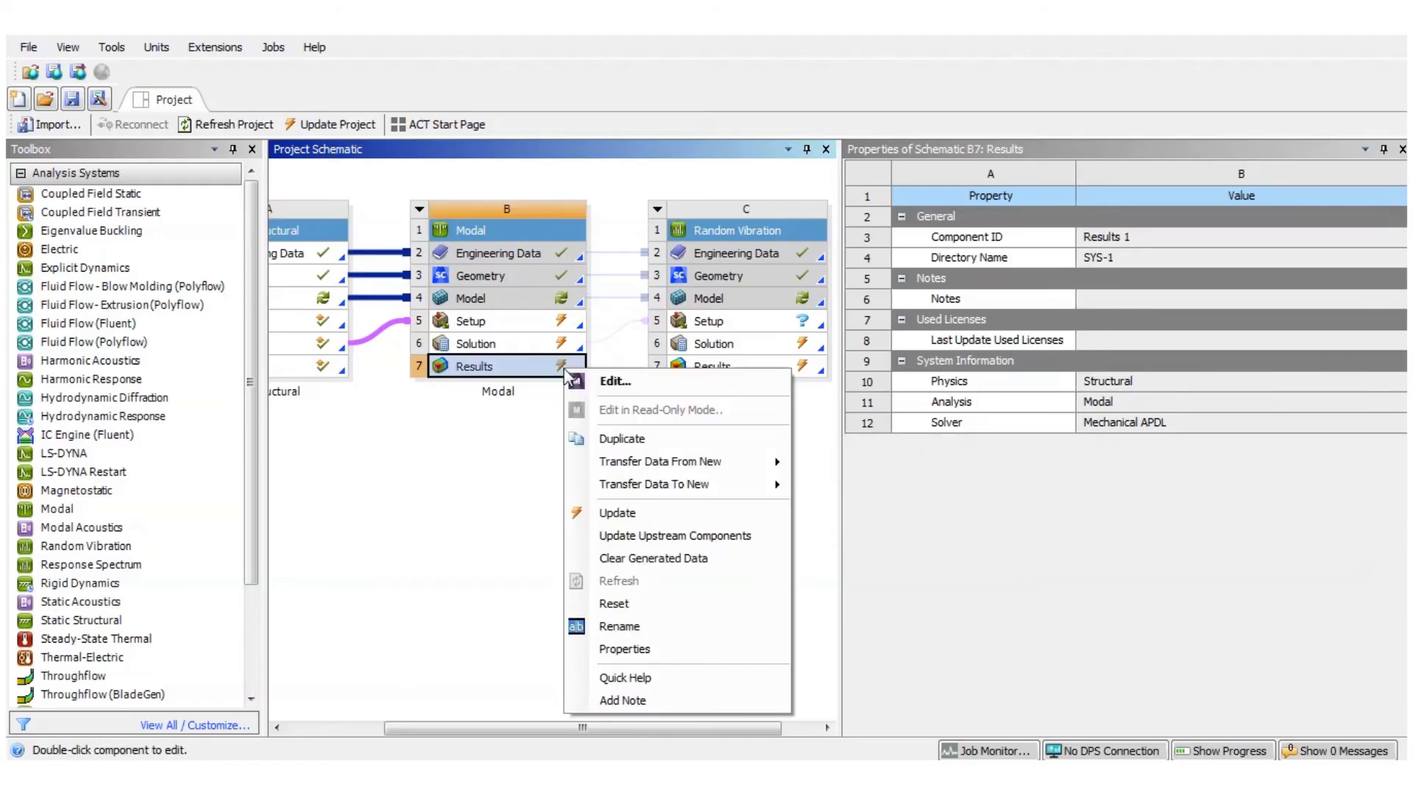
pyautogui.click(613, 514)
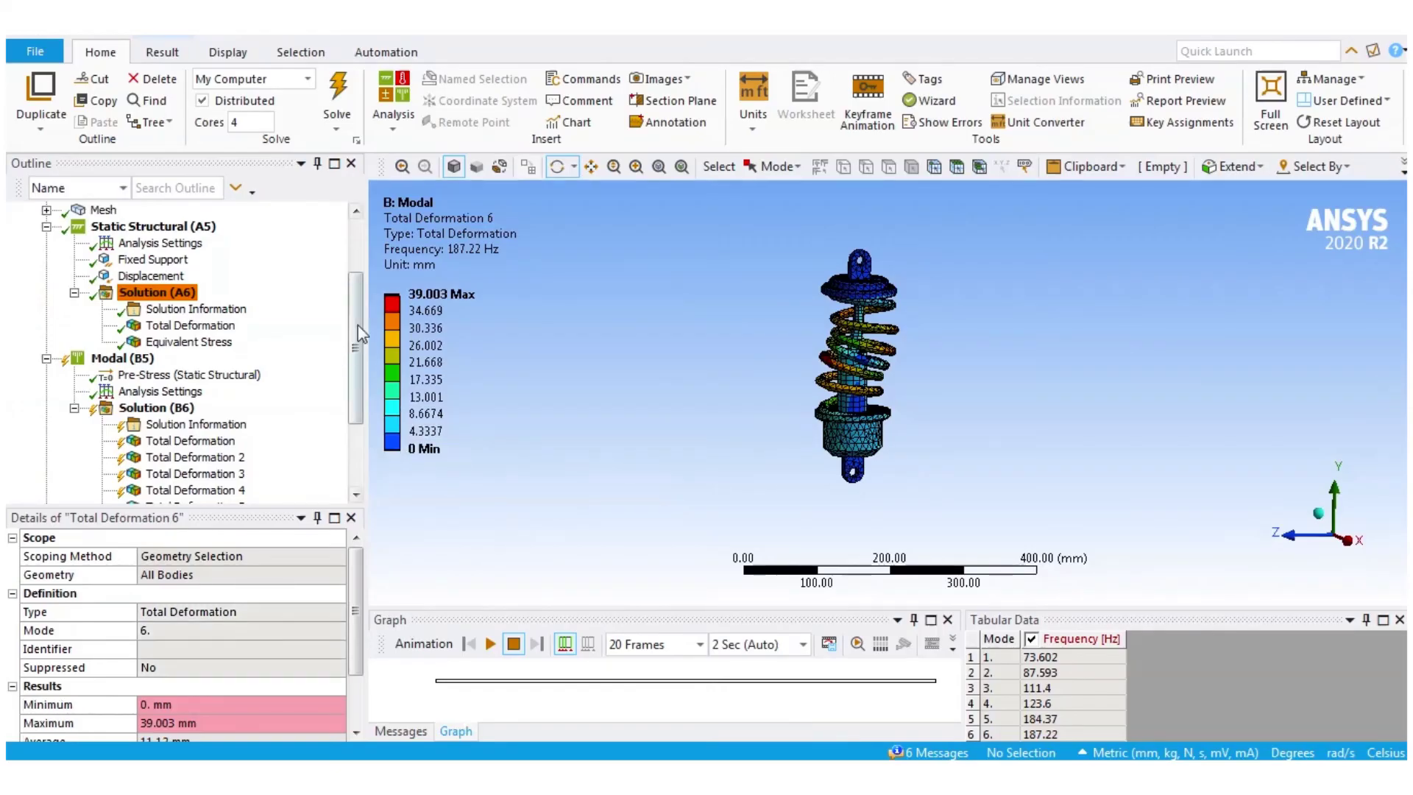
pyautogui.moveTo(352, 369); pyautogui.dragTo(351, 447)
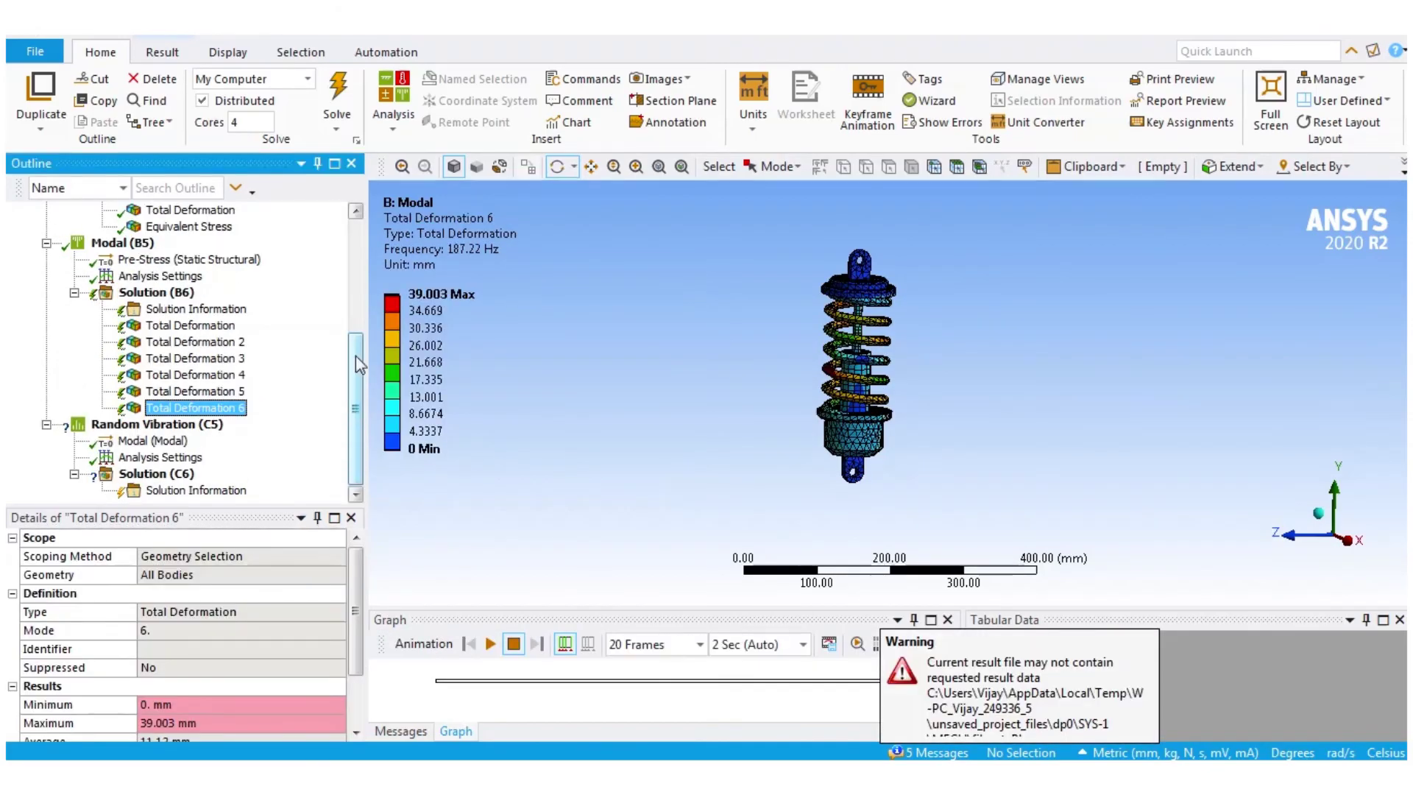
pyautogui.press('F5')
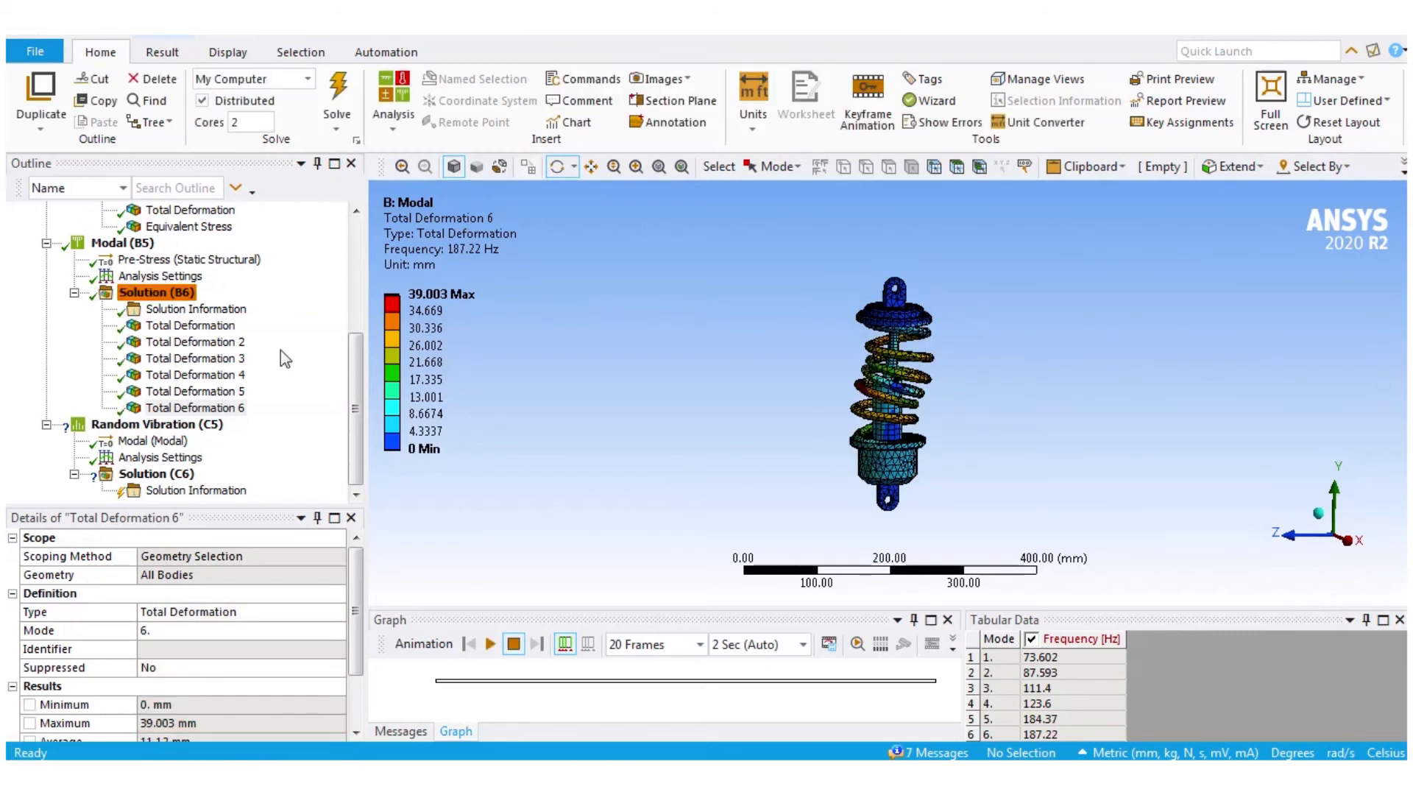
pyautogui.click(356, 355)
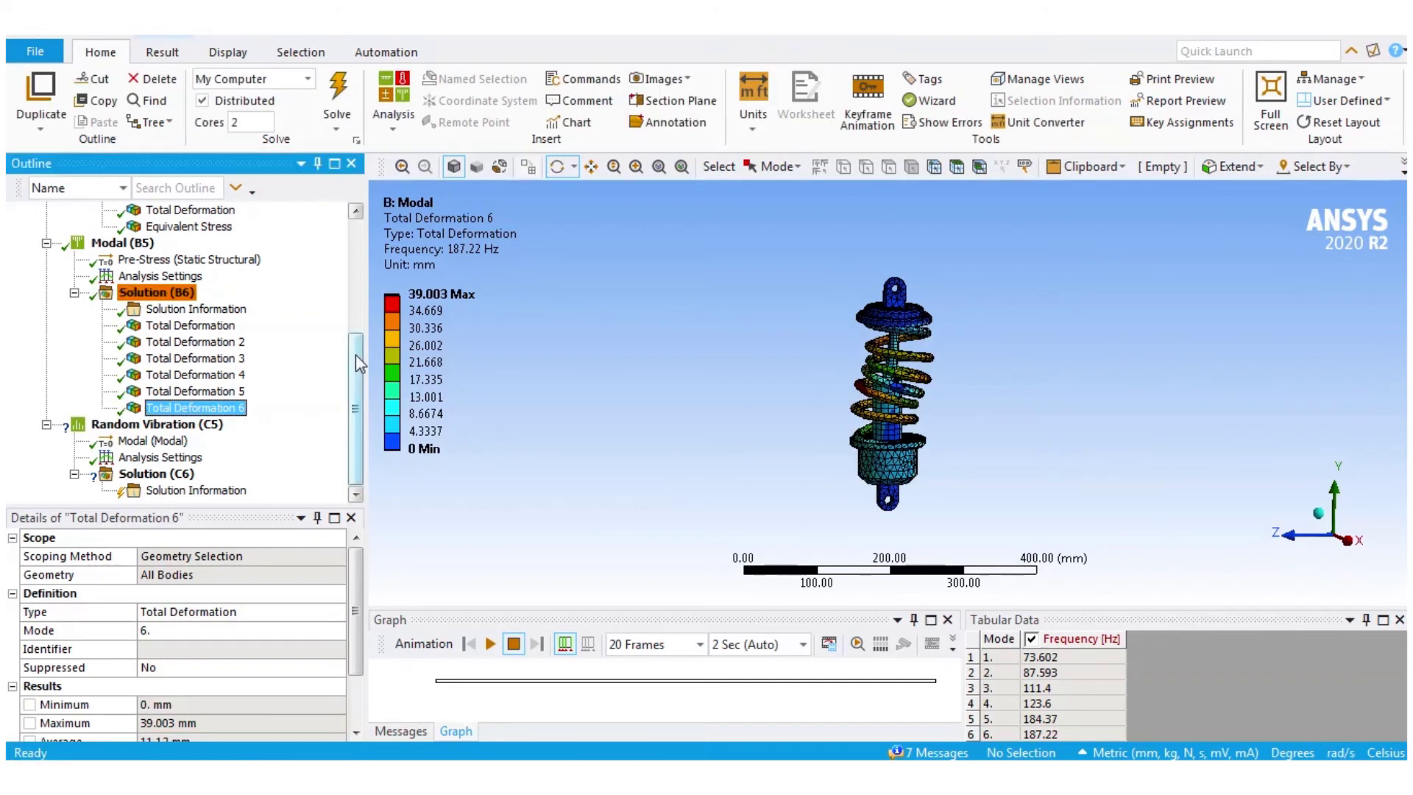
# Step: Add a PSD Acceleration load to the Random Vibration analysis, applied to All Supports along the Y Axis
pyautogui.rightClick(188, 428)
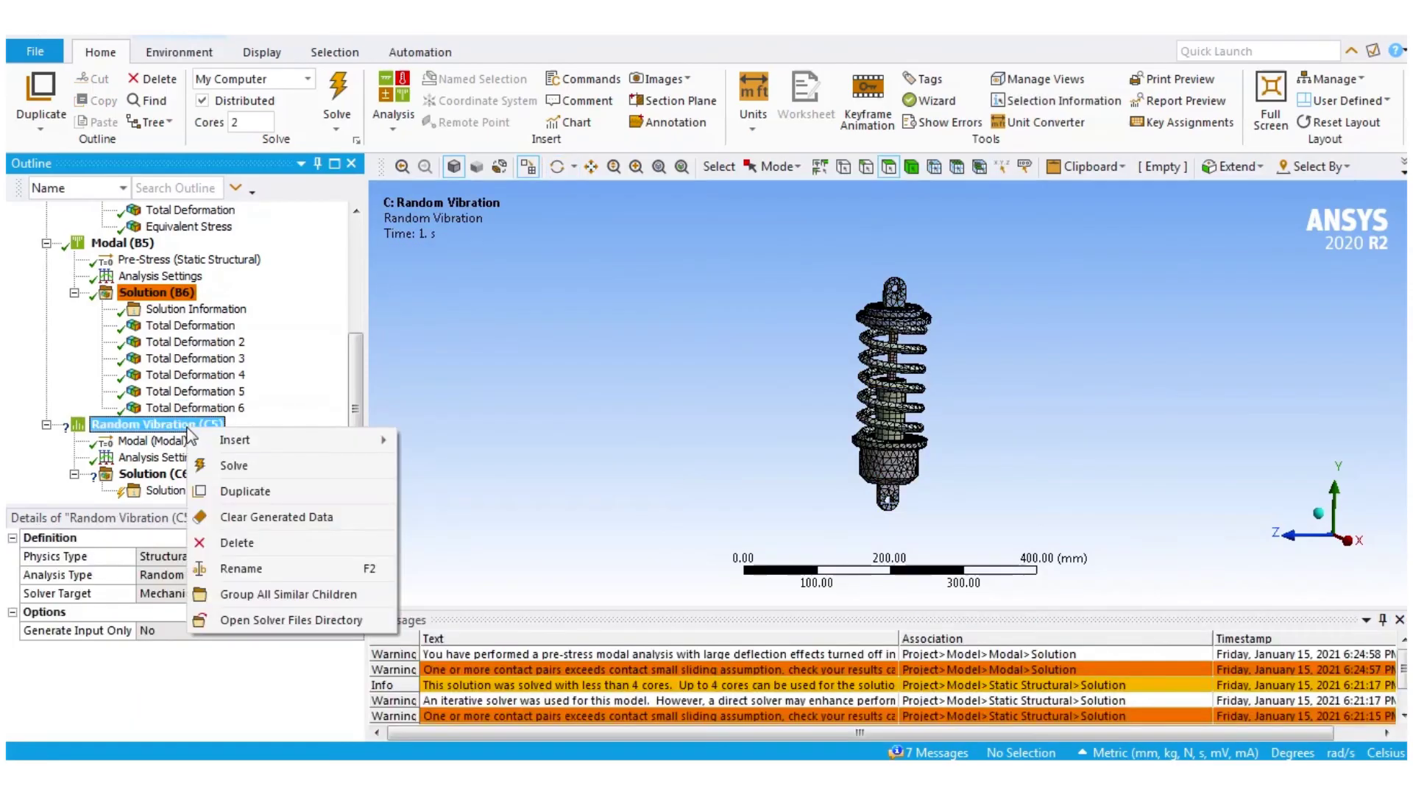
pyautogui.moveTo(255, 438)
pyautogui.click(458, 442)
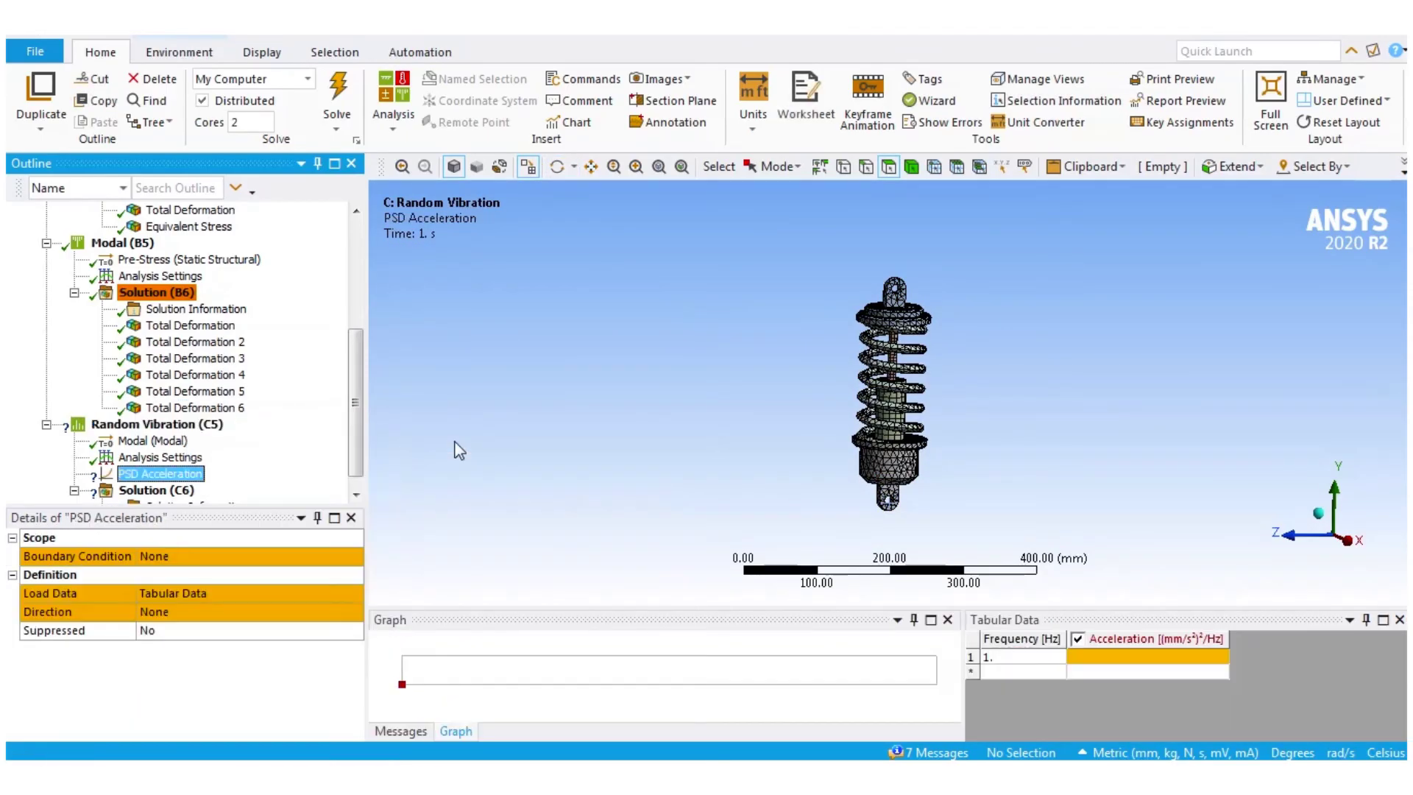
pyautogui.click(203, 555)
pyautogui.click(353, 557)
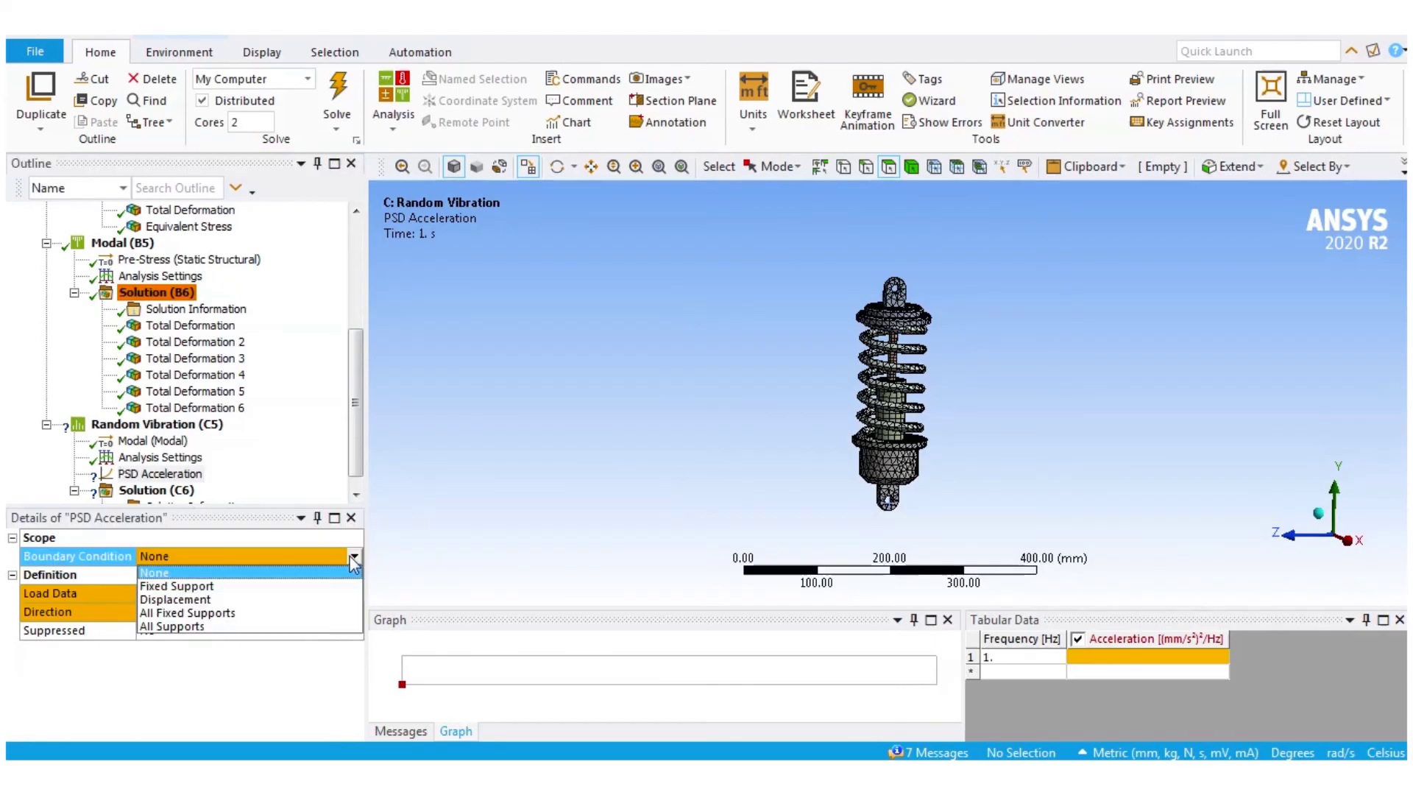
pyautogui.click(191, 626)
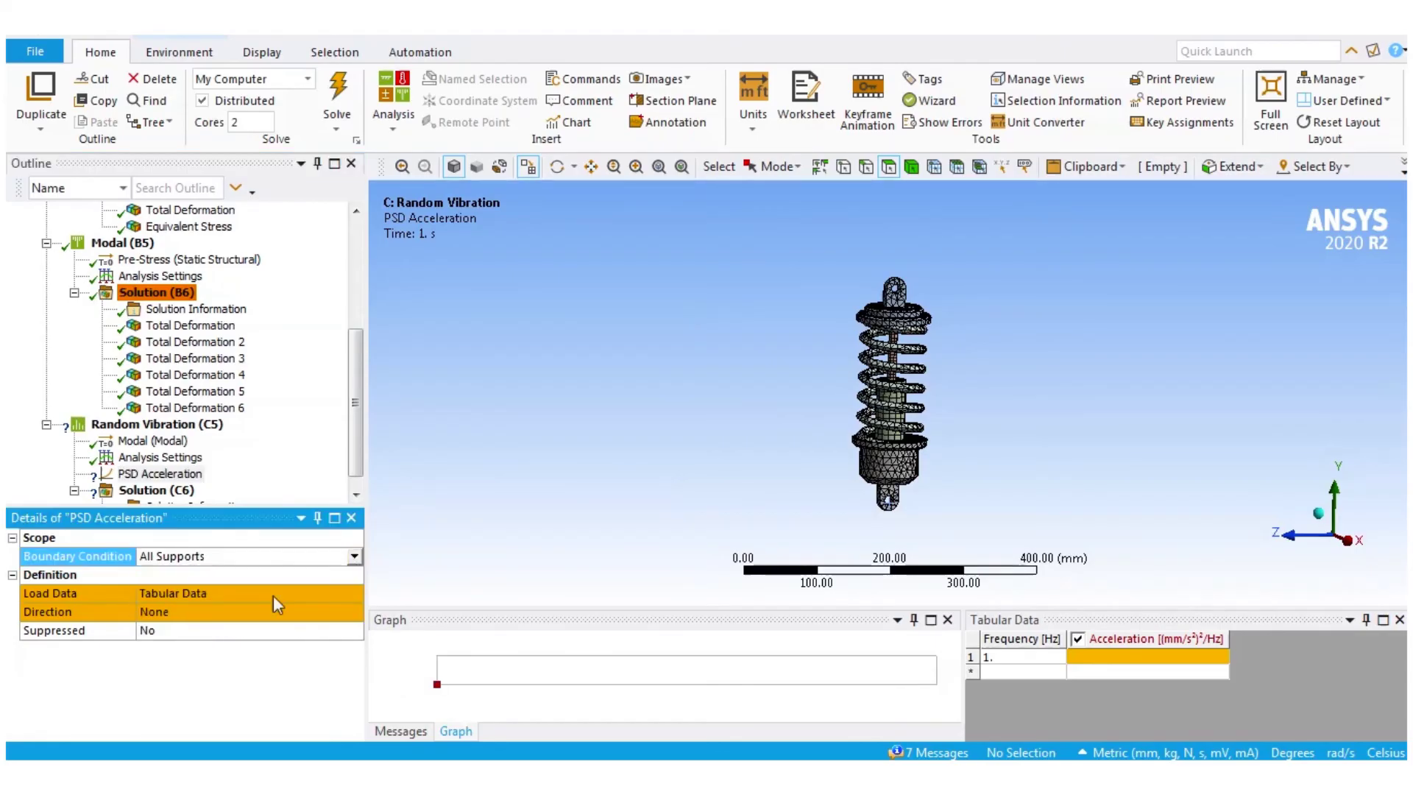
pyautogui.click(317, 614)
pyautogui.click(354, 613)
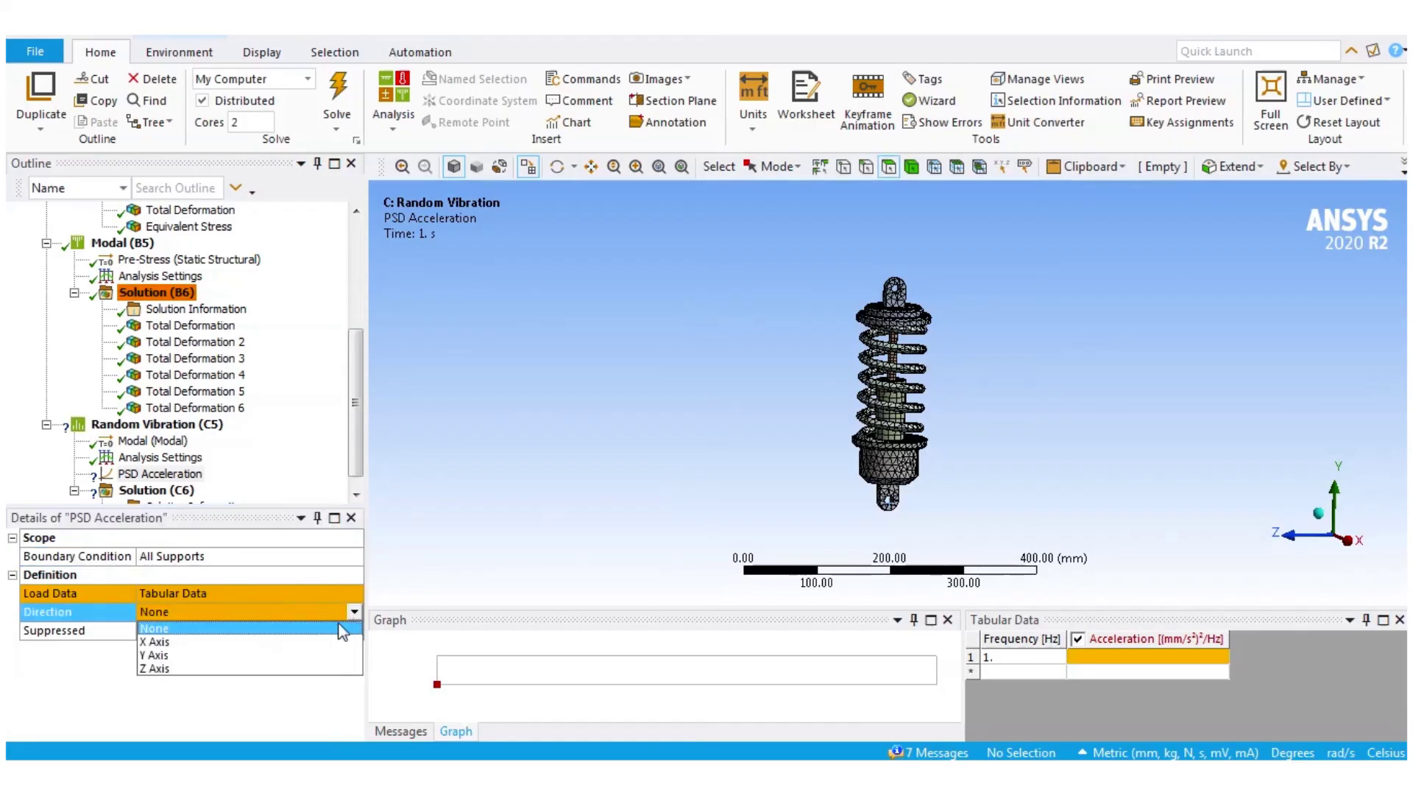
pyautogui.click(147, 659)
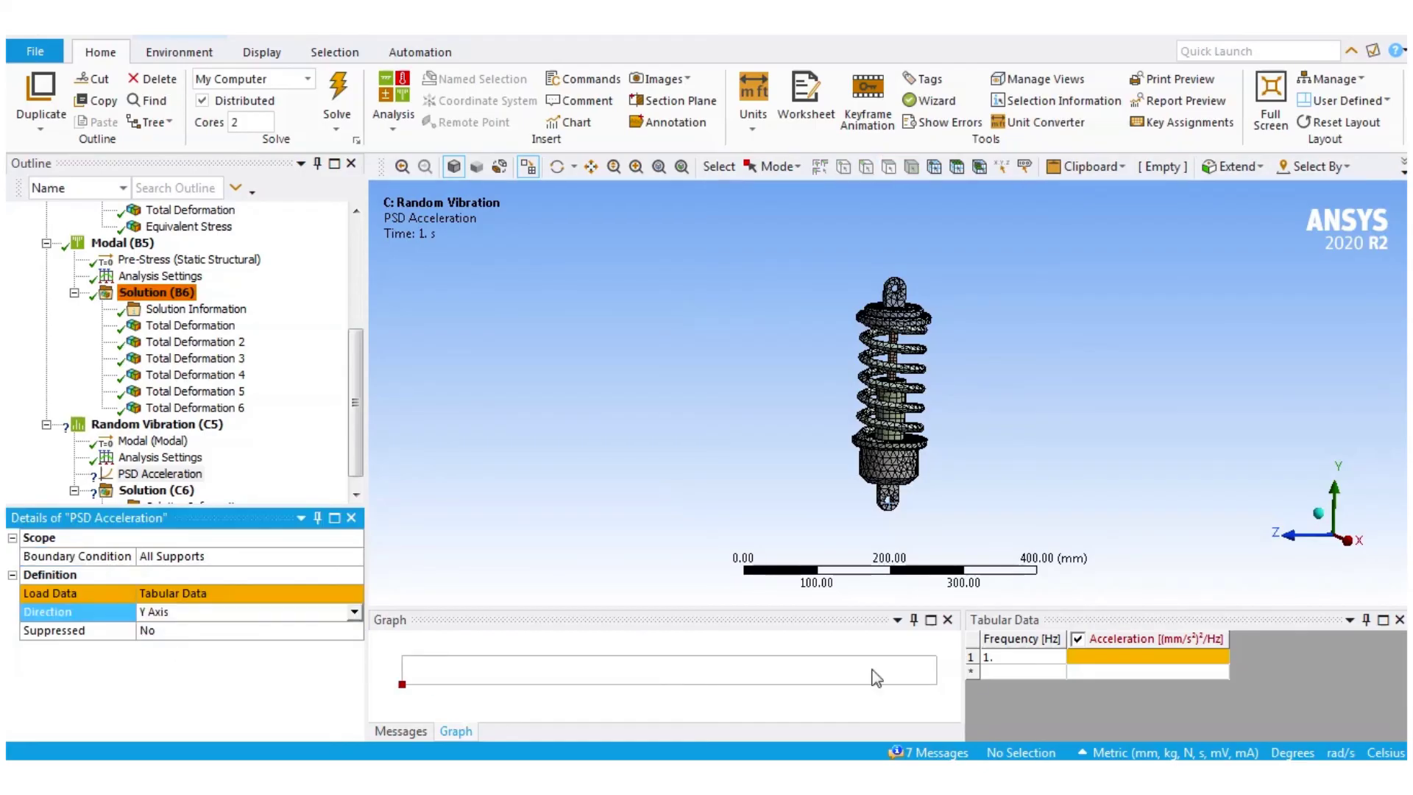
# Step: Enter the first two PSD acceleration table rows: 100 (mm/s²)²/Hz at 5 Hz and 150 at 10 Hz
pyautogui.click(1019, 660)
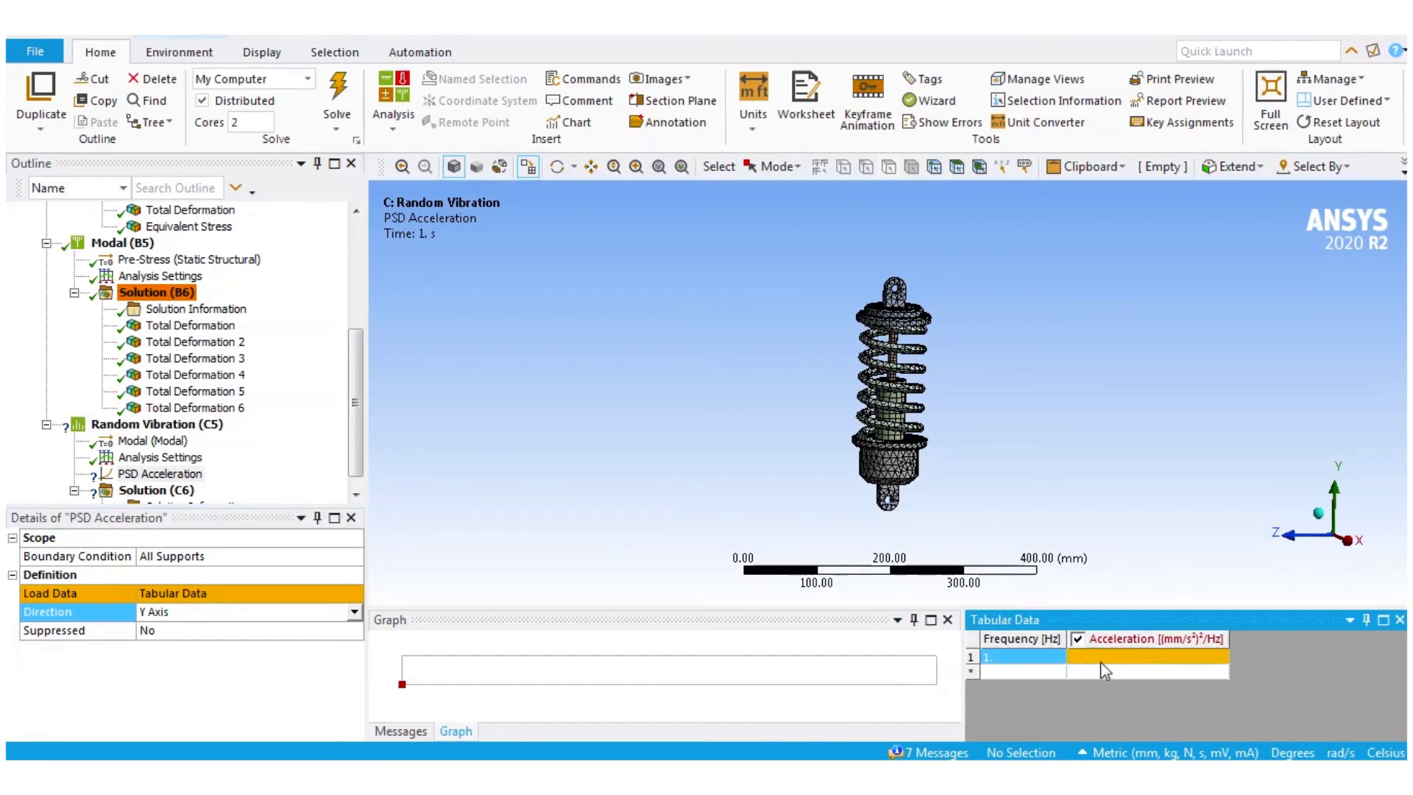
pyautogui.write('5')
pyautogui.press('Return')
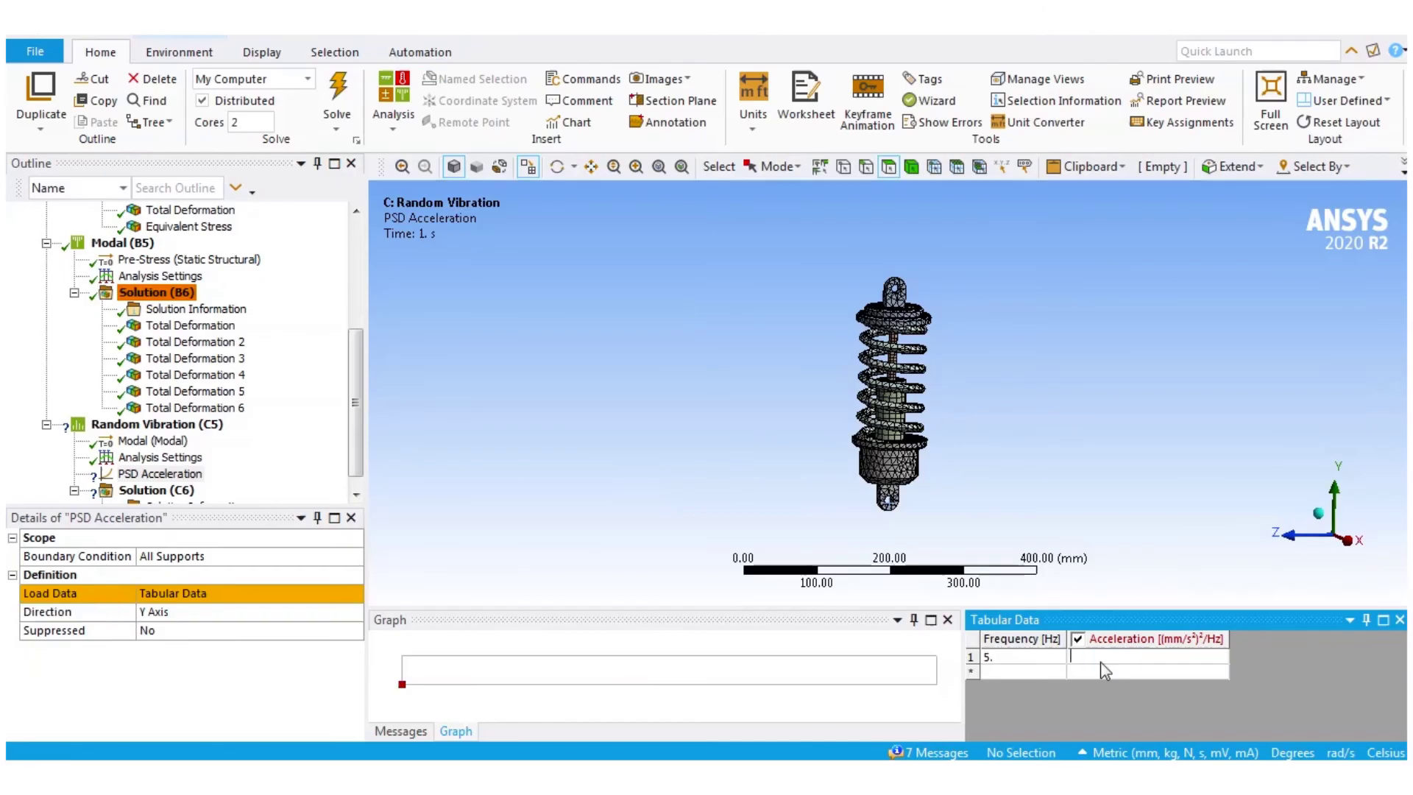
pyautogui.click(1101, 660)
pyautogui.write('100')
pyautogui.press('Return')
pyautogui.write('10')
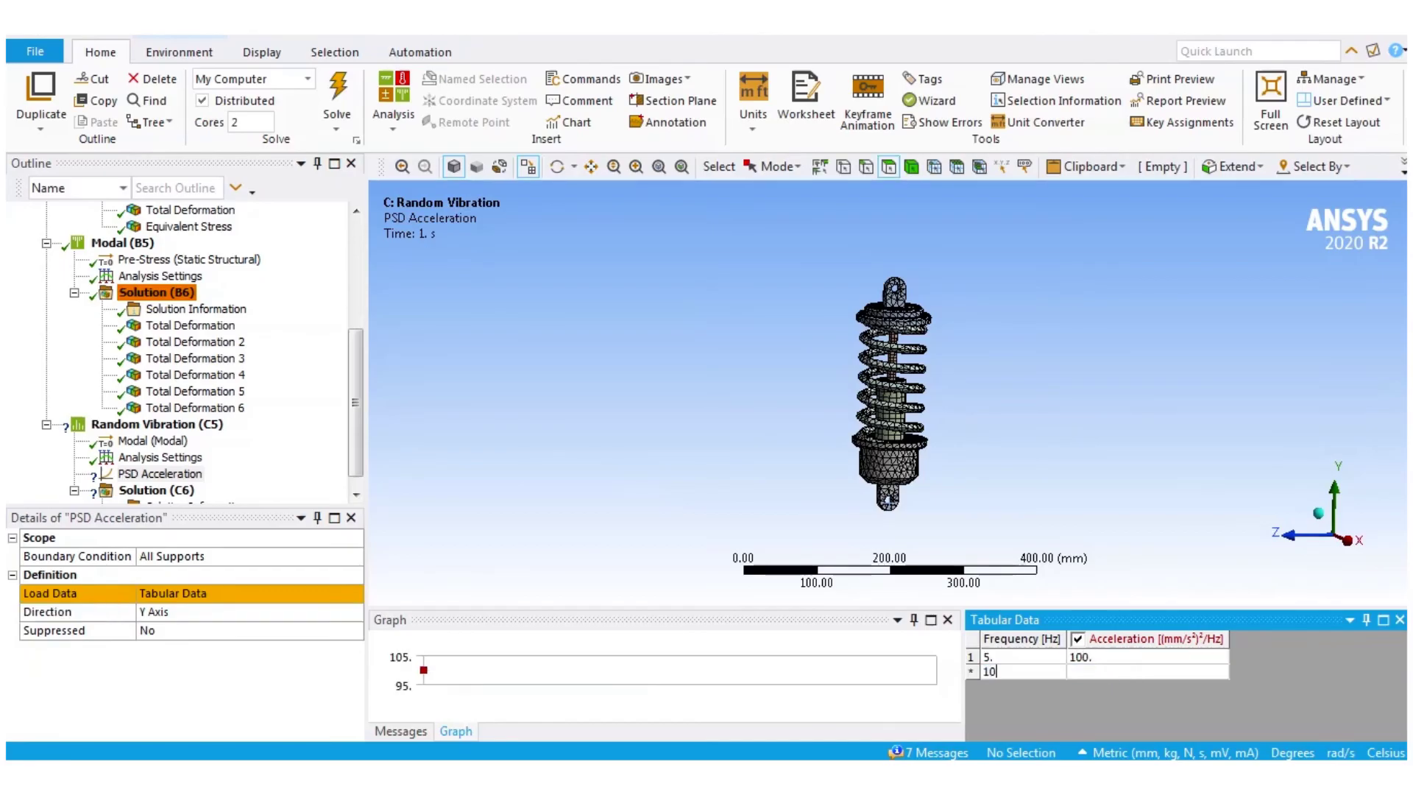
pyautogui.press('Return')
pyautogui.write('150')
pyautogui.press('Return')
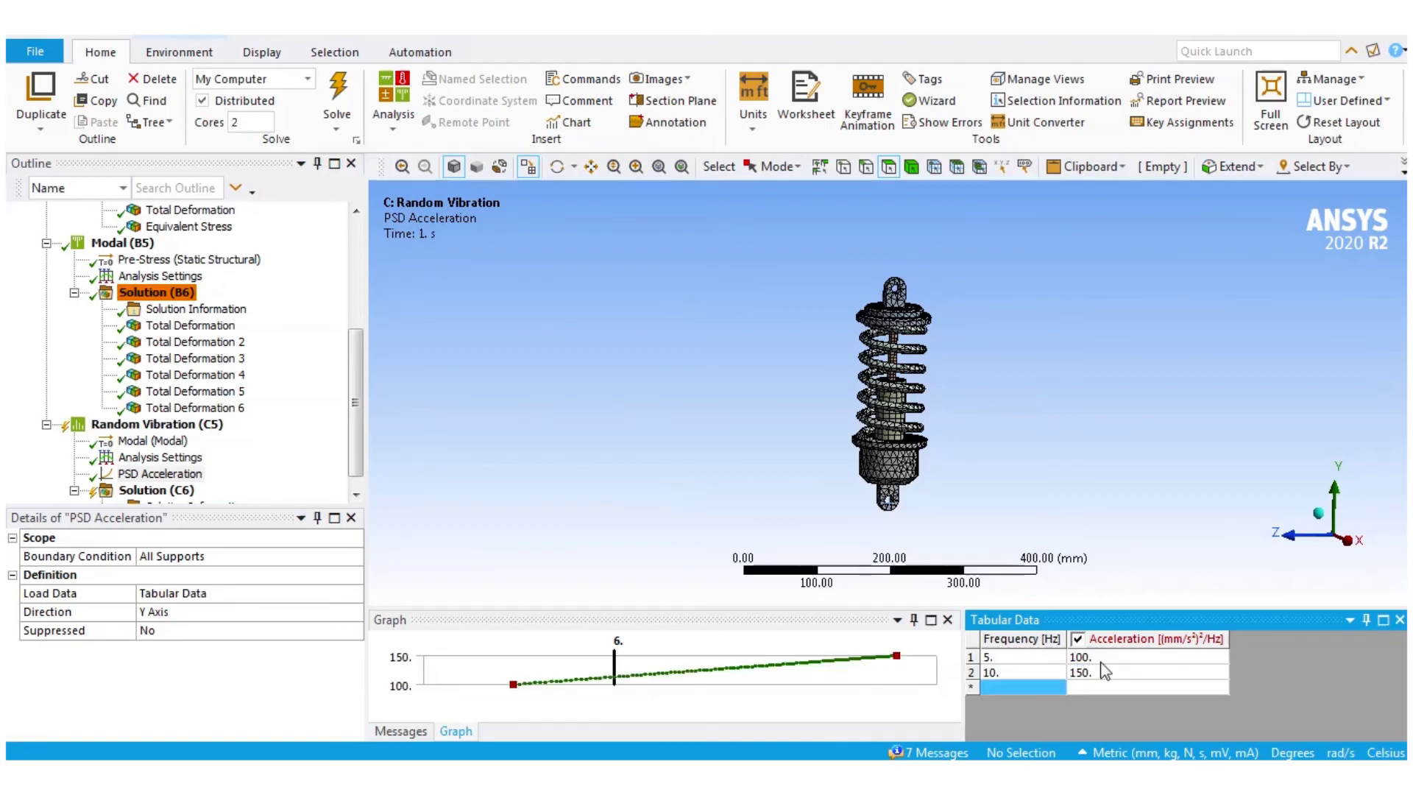
# Step: Complete the PSD table with accelerations of 200 at 20 Hz, 200 at 30 Hz and 100 at 50 Hz, and enlarge the graph area
pyautogui.write('20.')
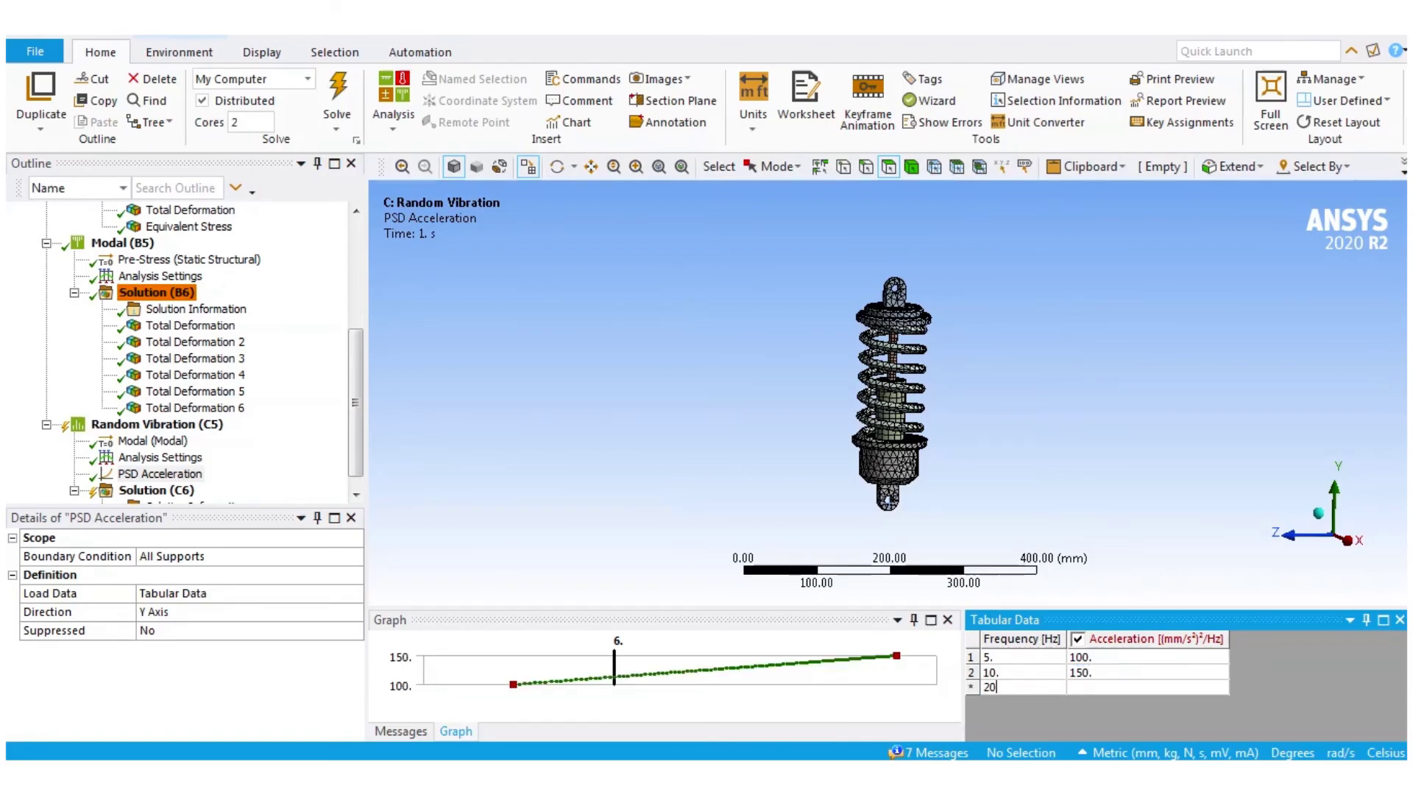
pyautogui.press('Return')
pyautogui.write('200.')
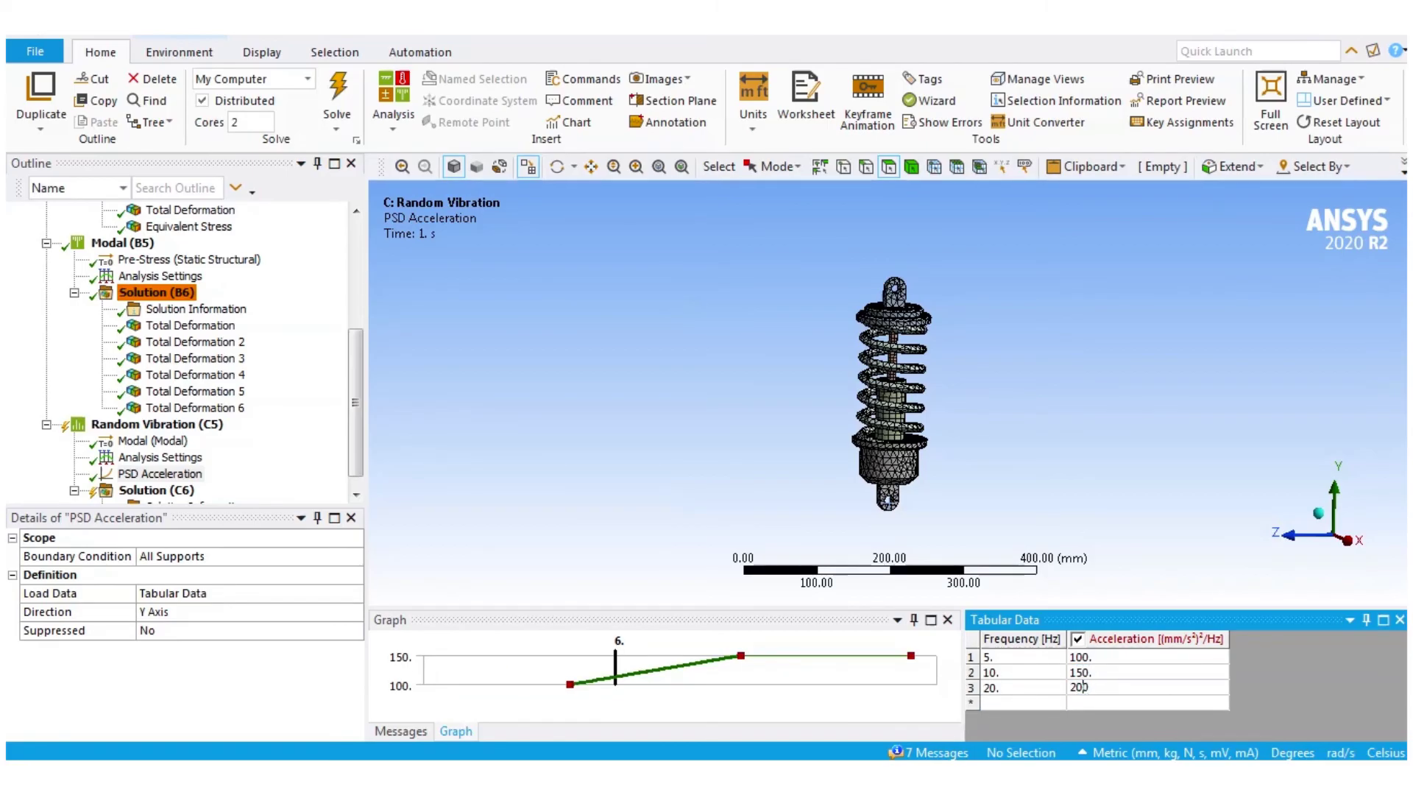
pyautogui.press('Return')
pyautogui.write('30.')
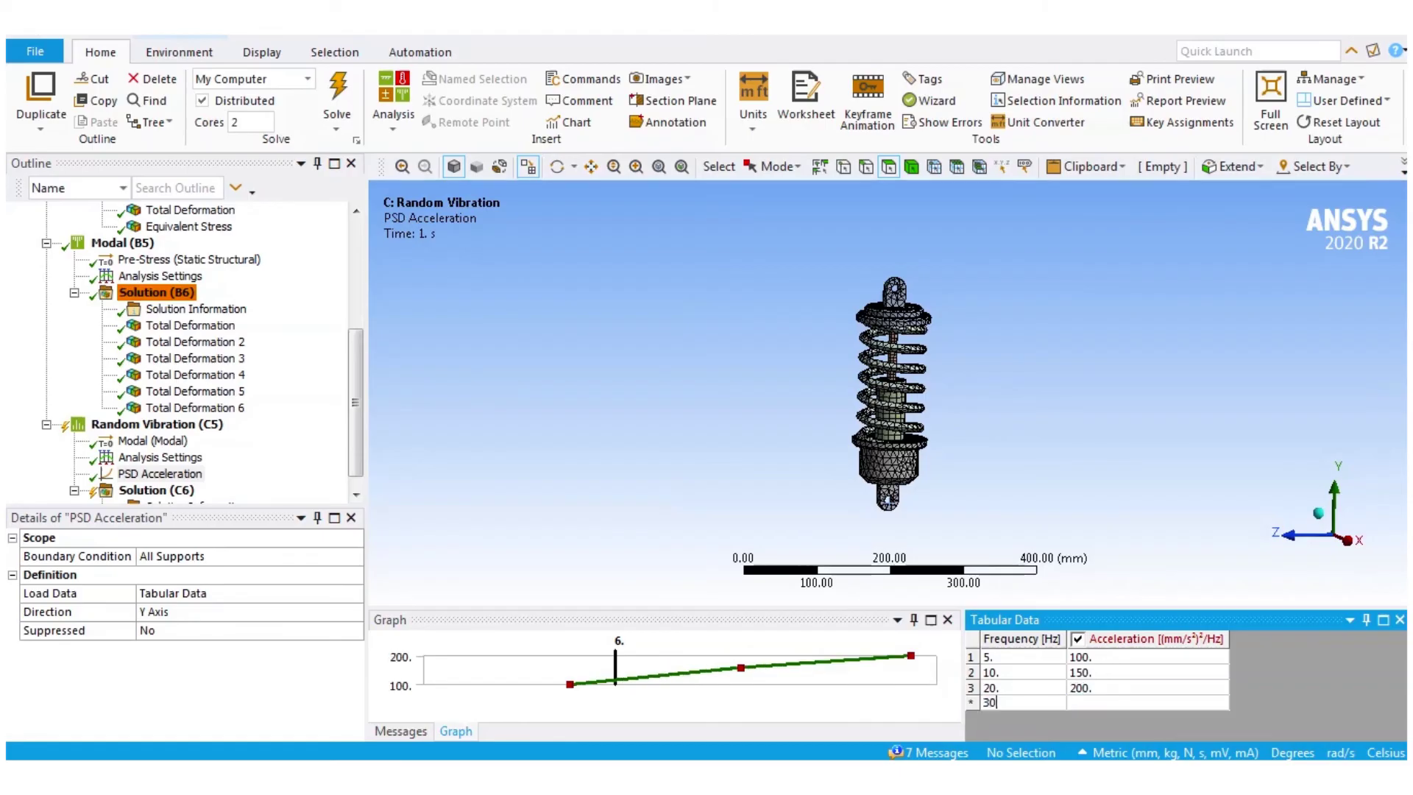
pyautogui.press('Return')
pyautogui.write('200')
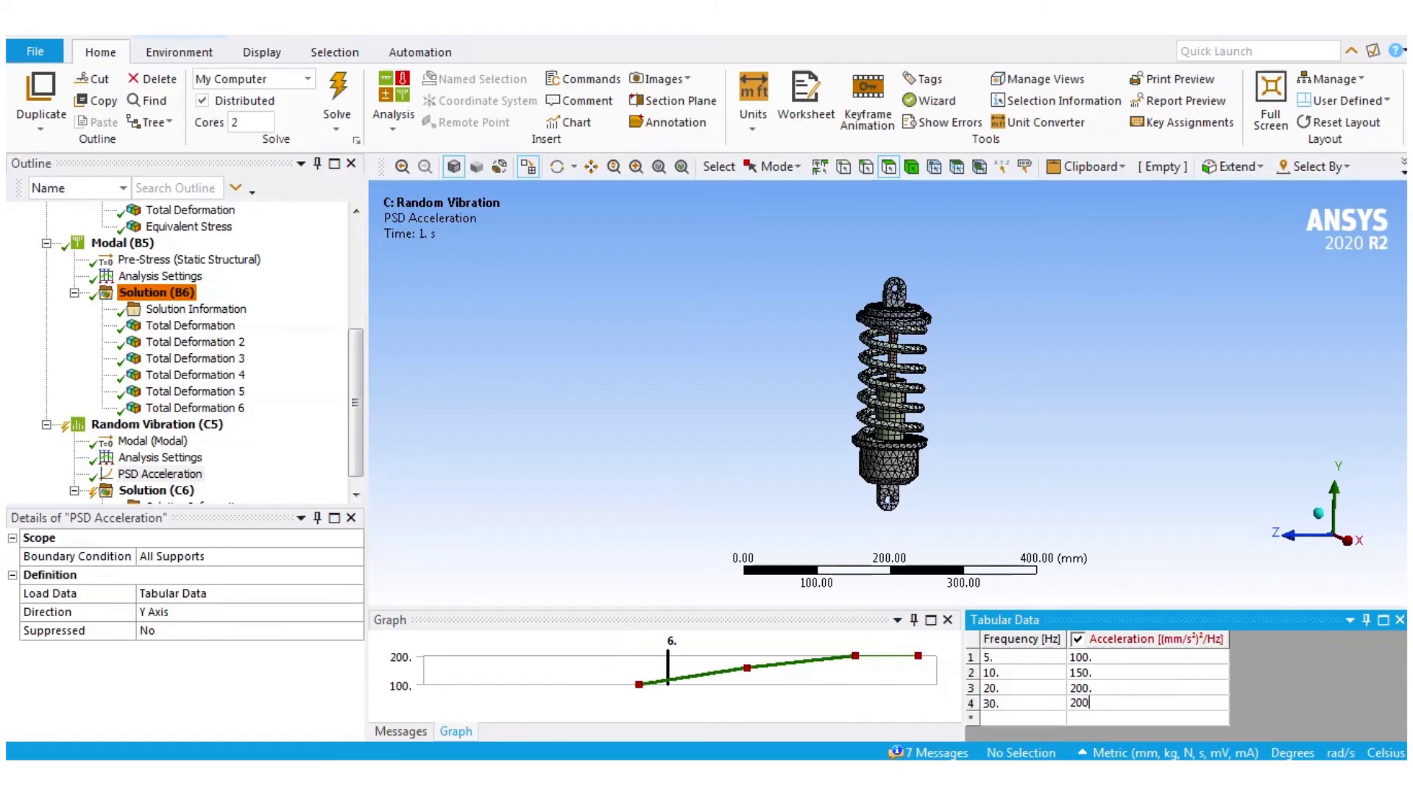
pyautogui.press('Return')
pyautogui.write('50')
pyautogui.press('Return')
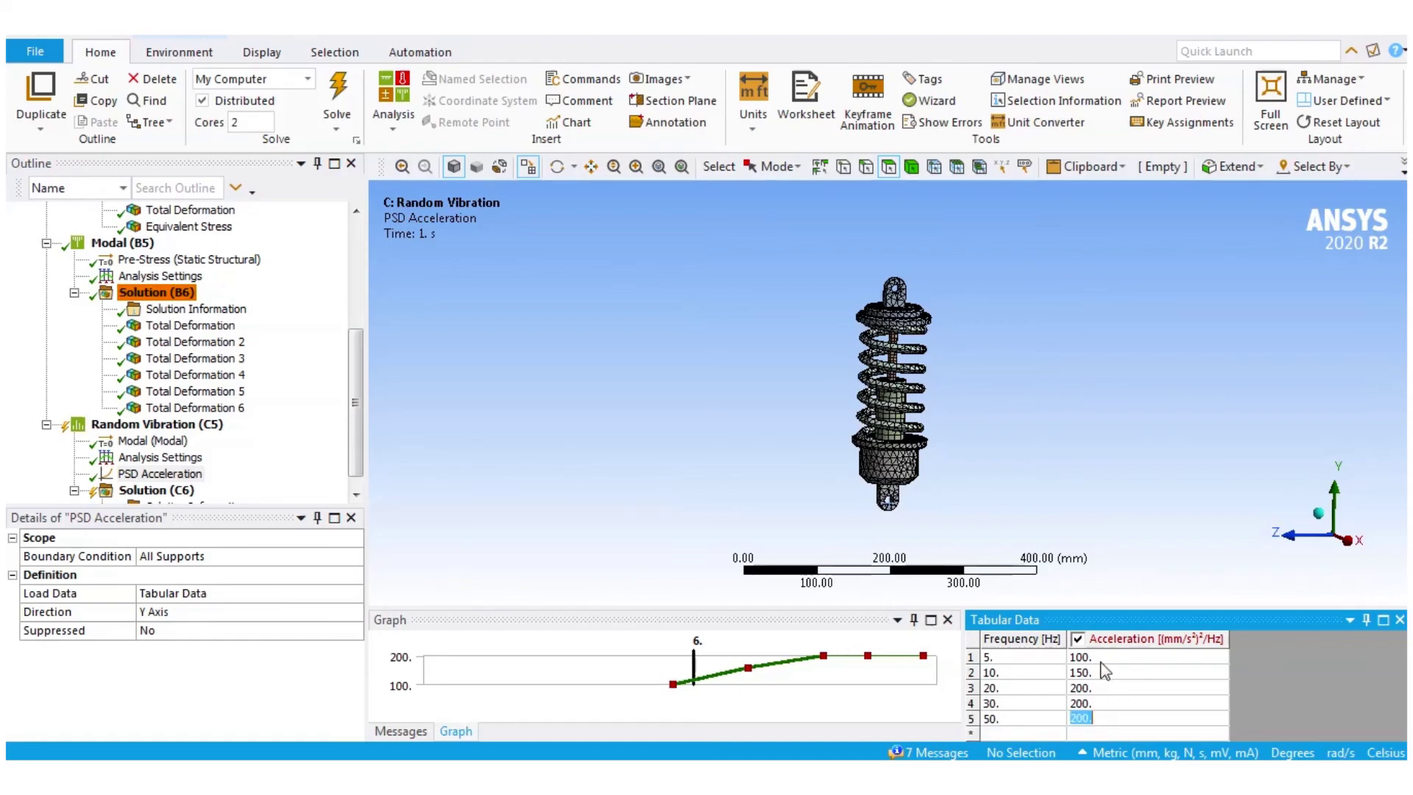
pyautogui.write('100')
pyautogui.press('Return')
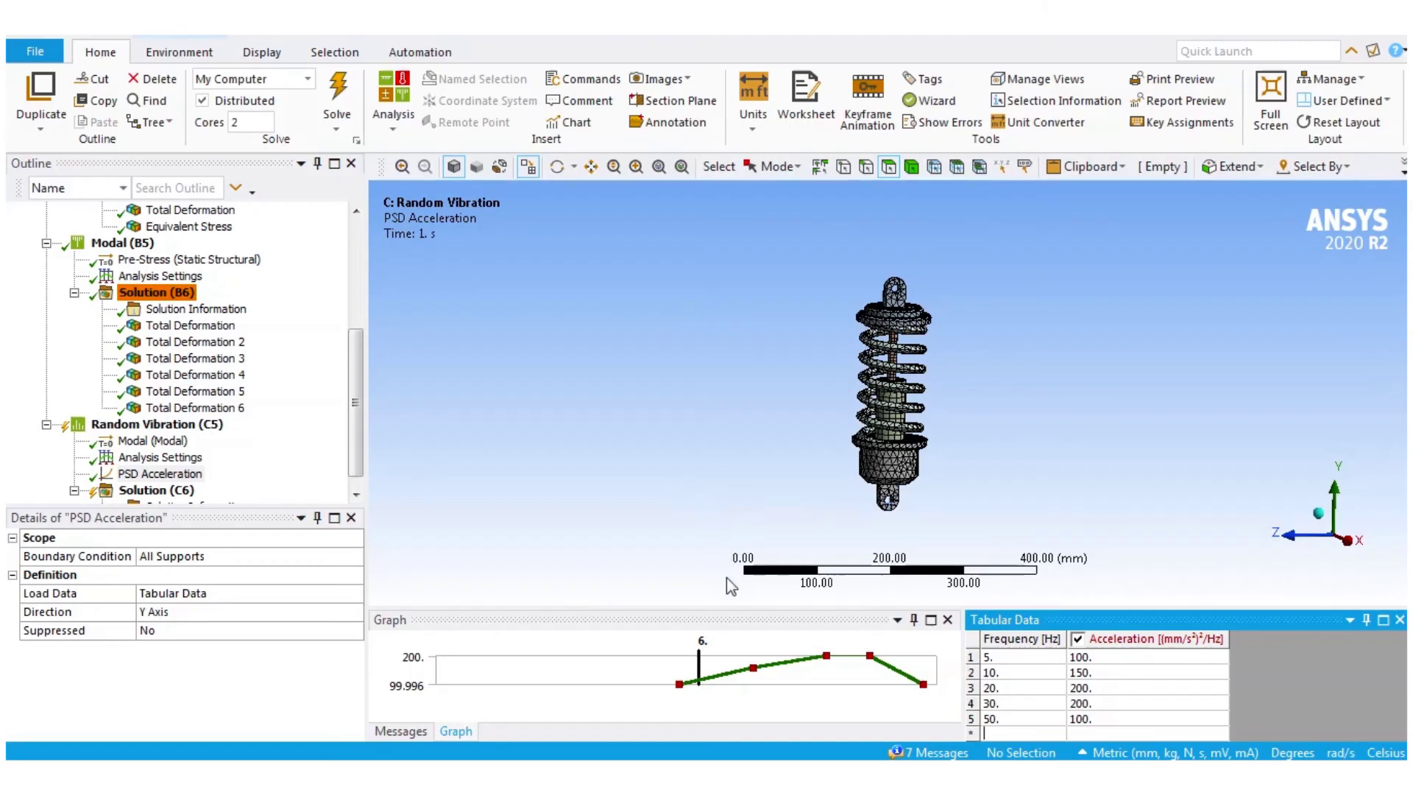
pyautogui.moveTo(705, 607); pyautogui.dragTo(704, 554)
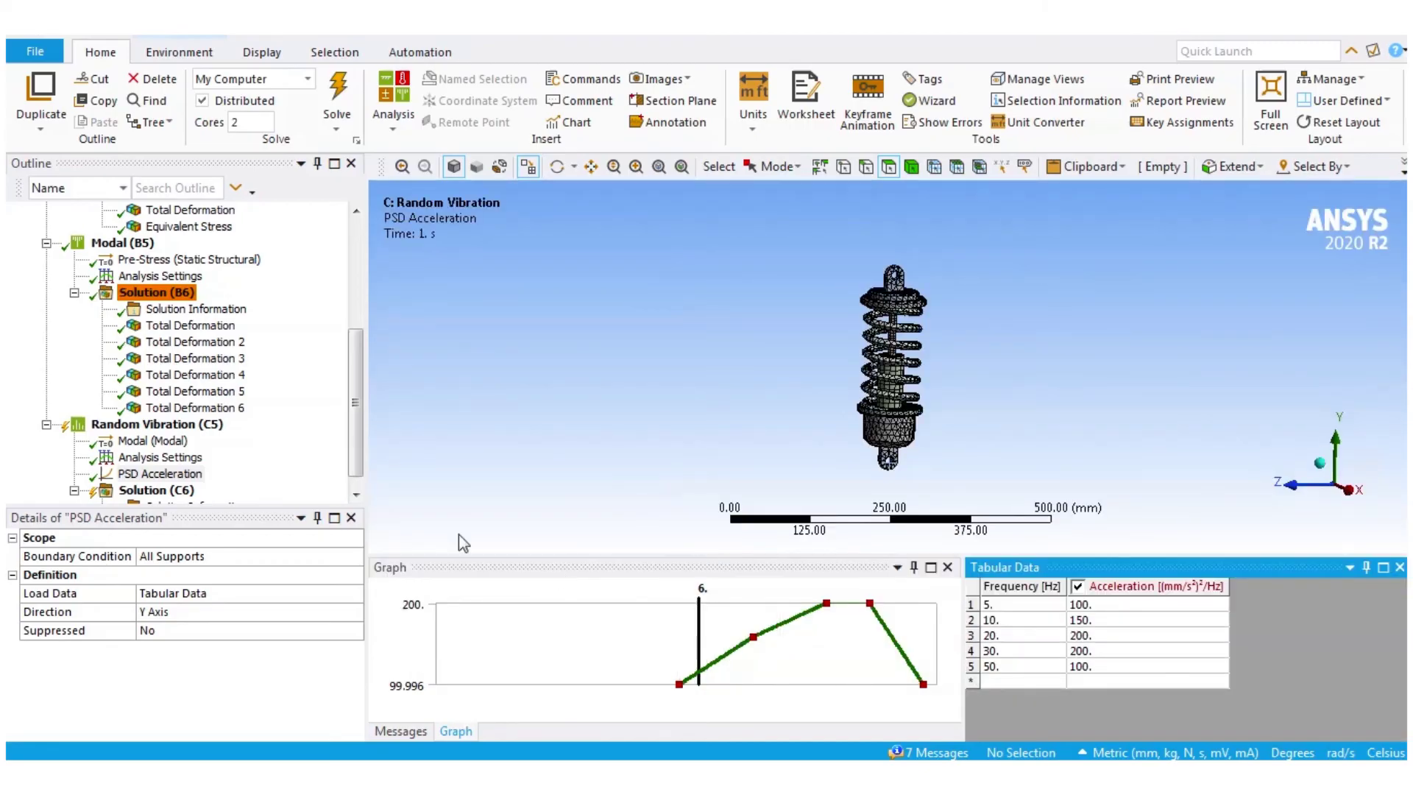
# Step: Solve the Random Vibration analysis with the defined PSD Acceleration load
pyautogui.click(358, 409)
pyautogui.moveTo(358, 408); pyautogui.dragTo(358, 466)
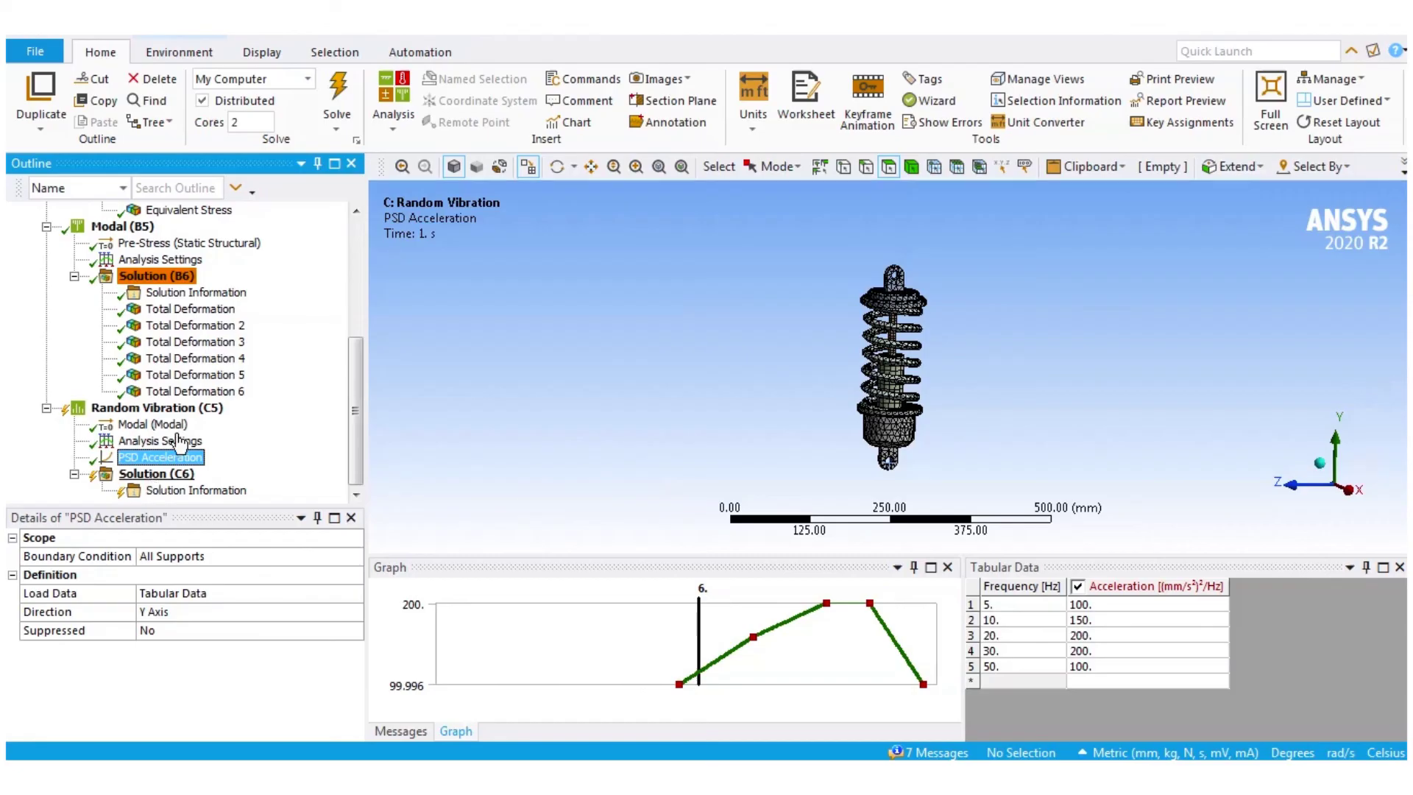
pyautogui.click(337, 87)
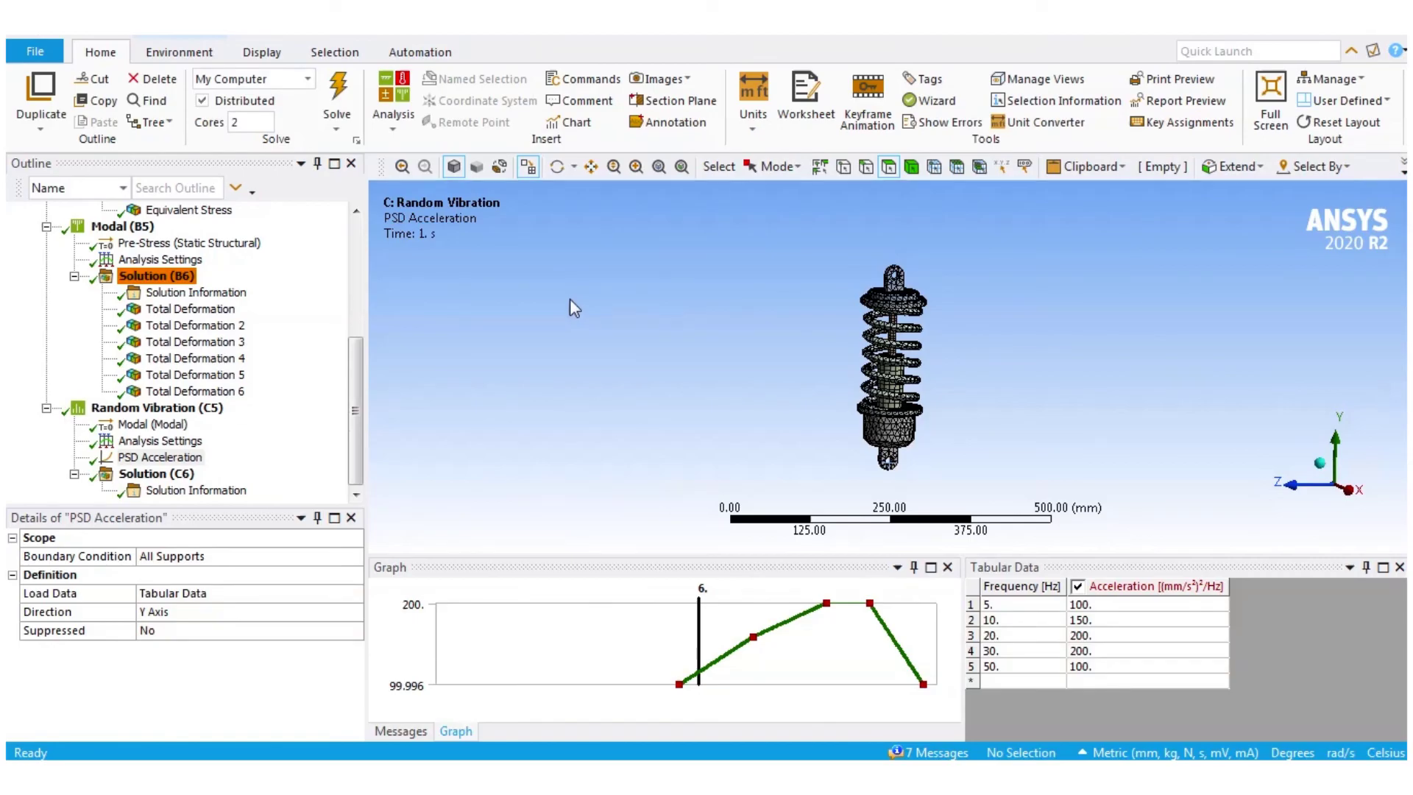
# Step: Insert an X Axis Directional Deformation result for all bodies in the Random Vibration solution and hide the messages
pyautogui.rightClick(182, 479)
pyautogui.moveTo(212, 495)
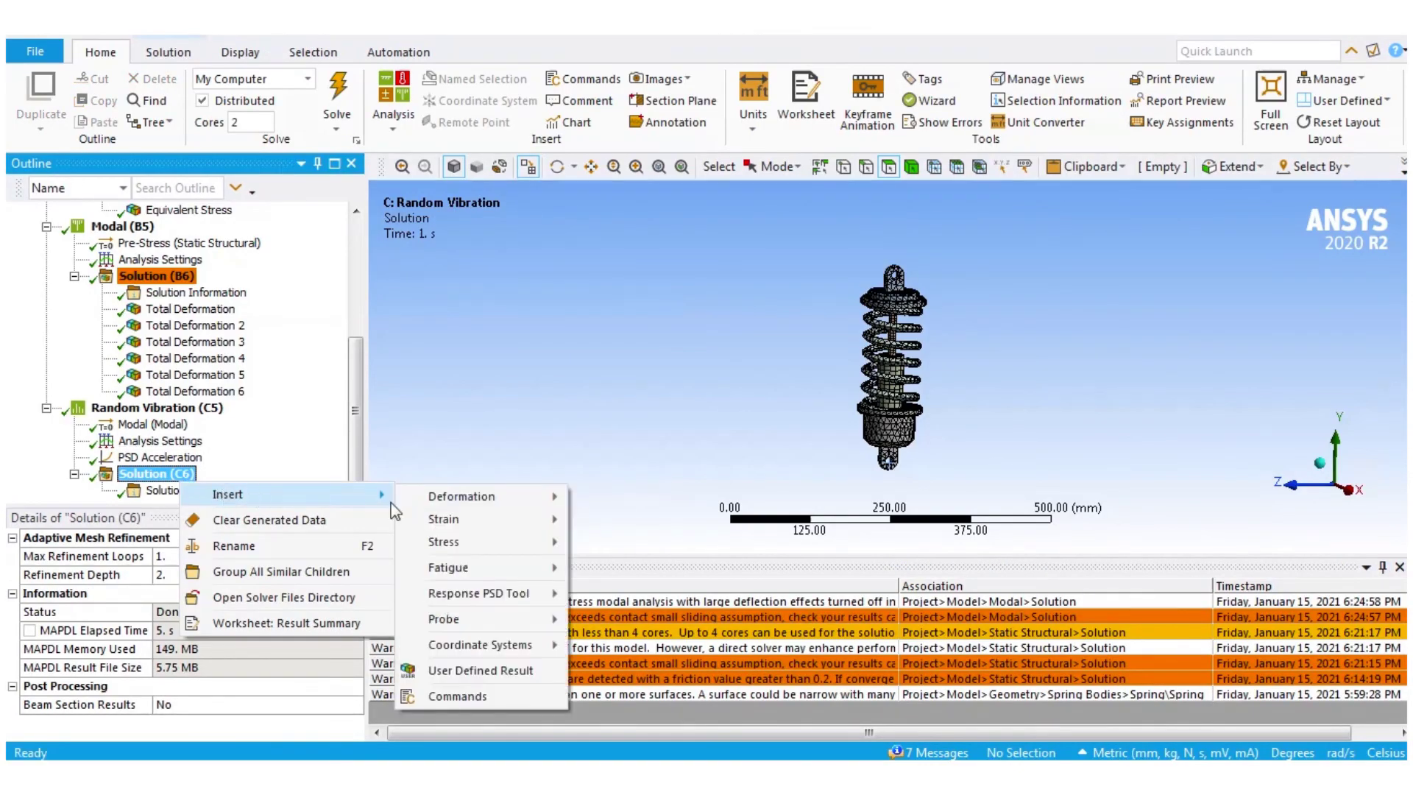
pyautogui.moveTo(464, 497)
pyautogui.click(621, 494)
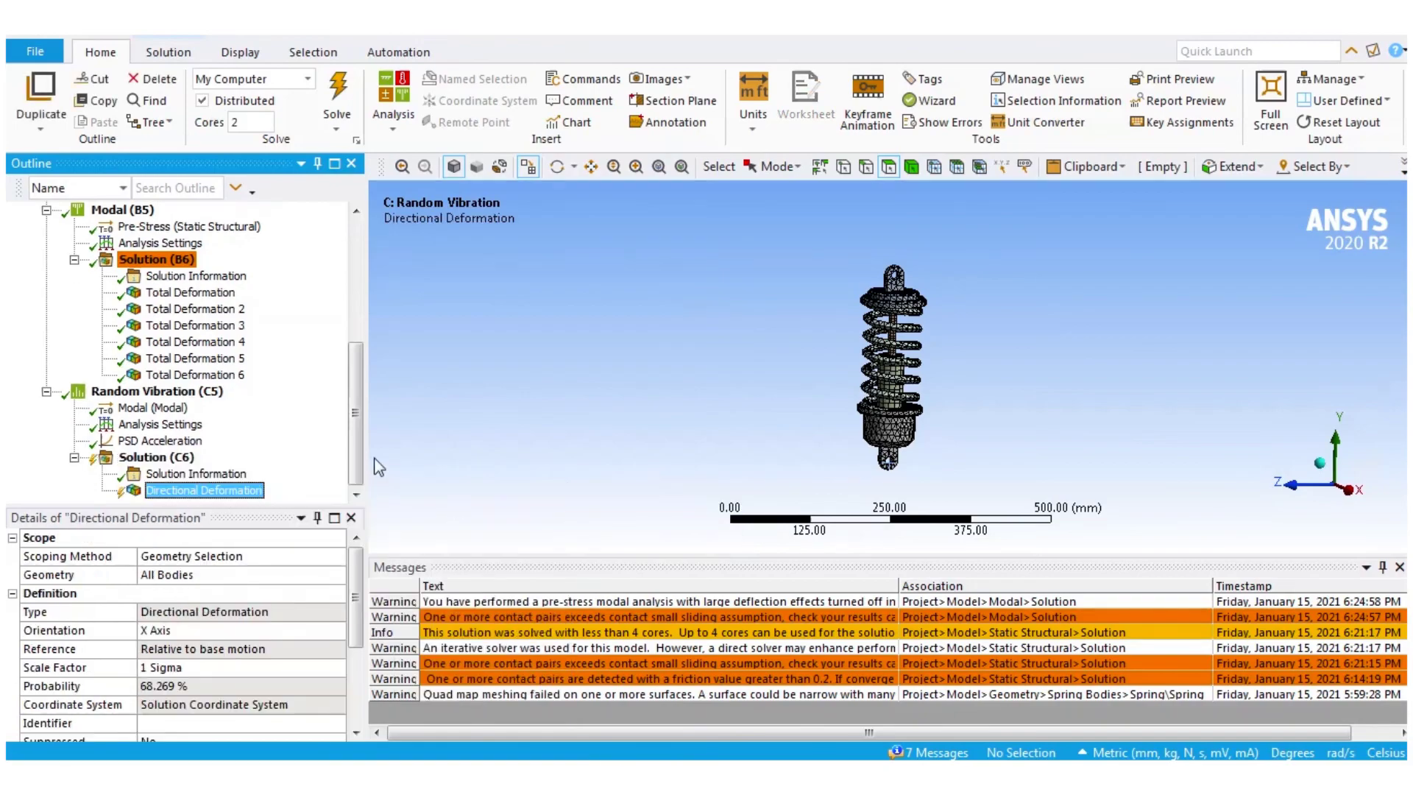
pyautogui.rightClick(211, 490)
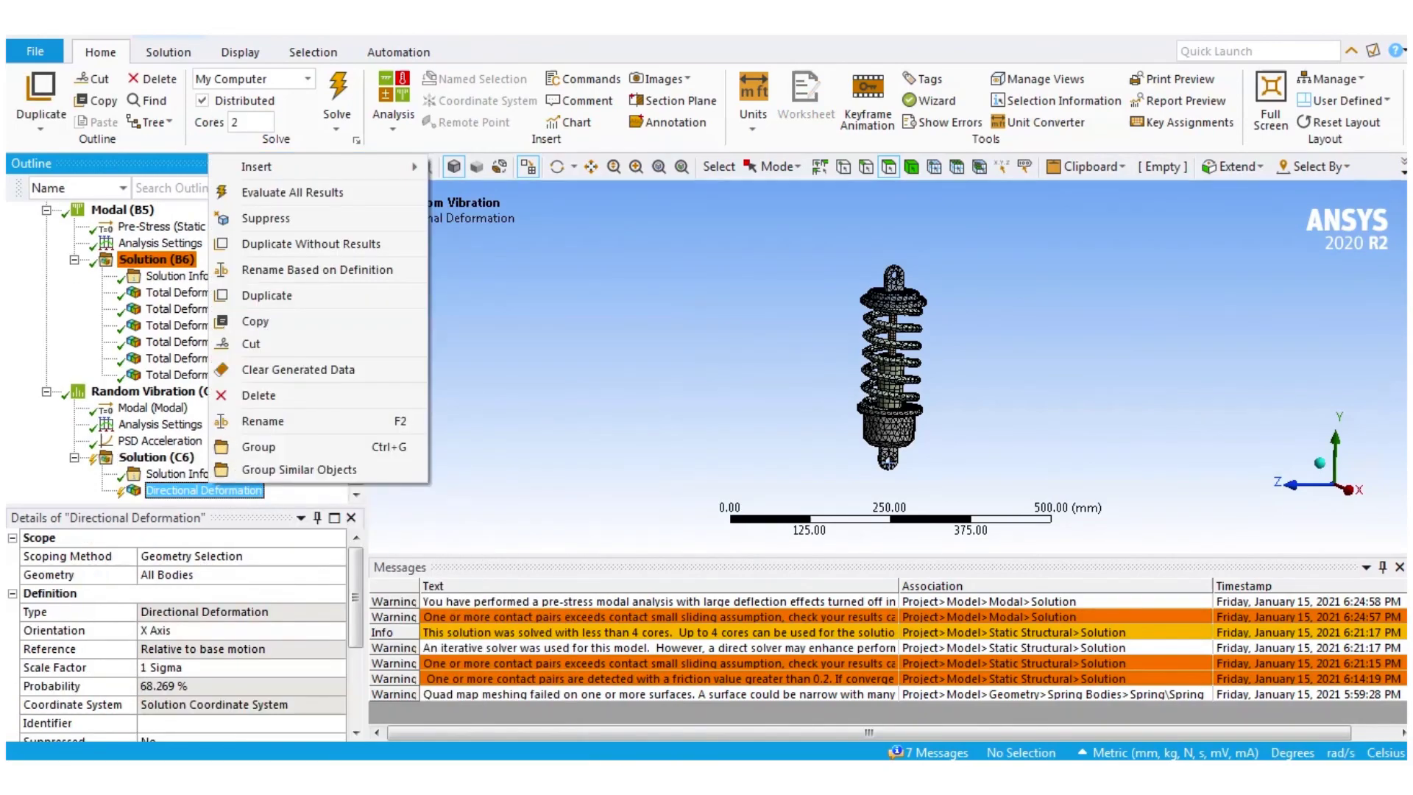
pyautogui.click(937, 752)
# Step: Duplicate the X Axis Directional Deformation result and set the copy's orientation to Y Axis
pyautogui.rightClick(183, 492)
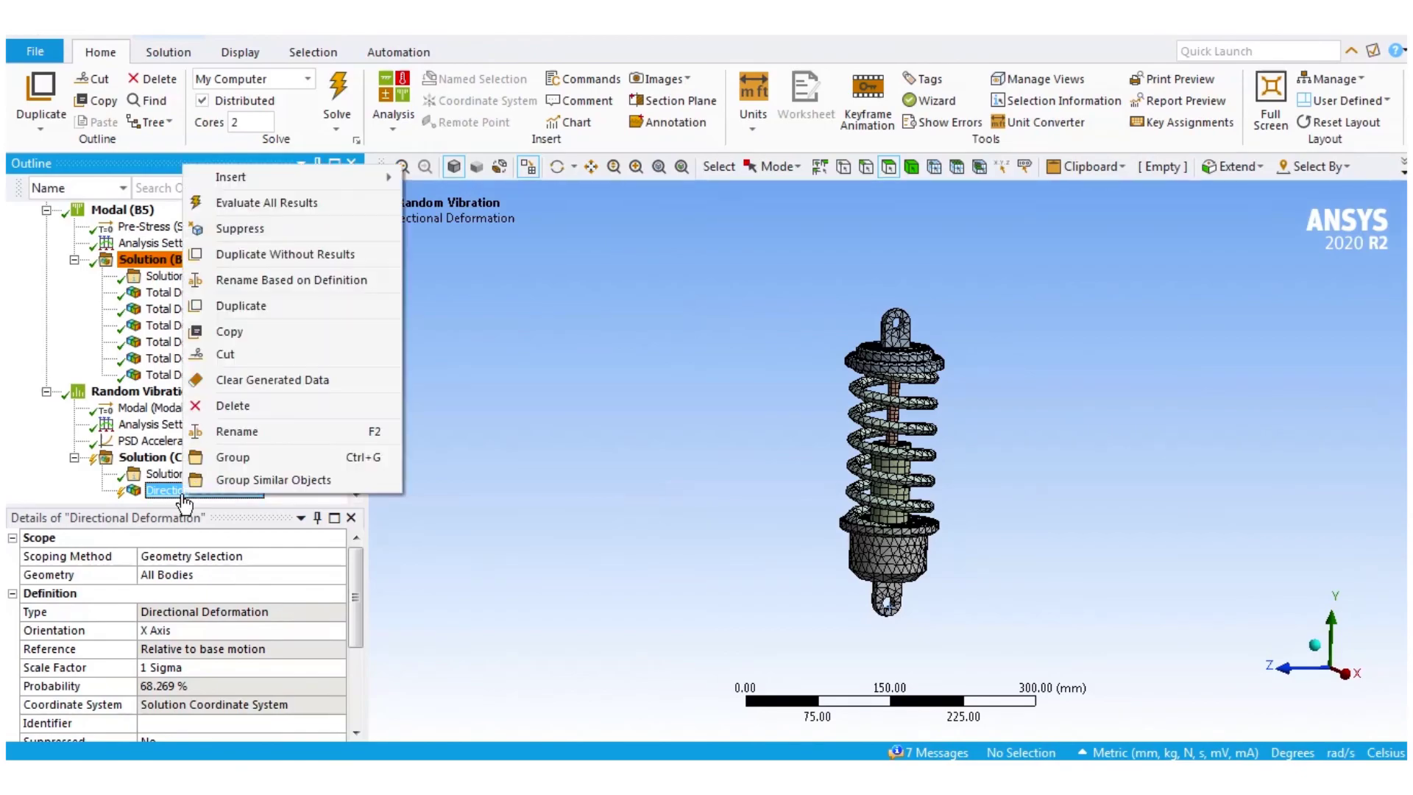
pyautogui.click(250, 306)
pyautogui.click(193, 630)
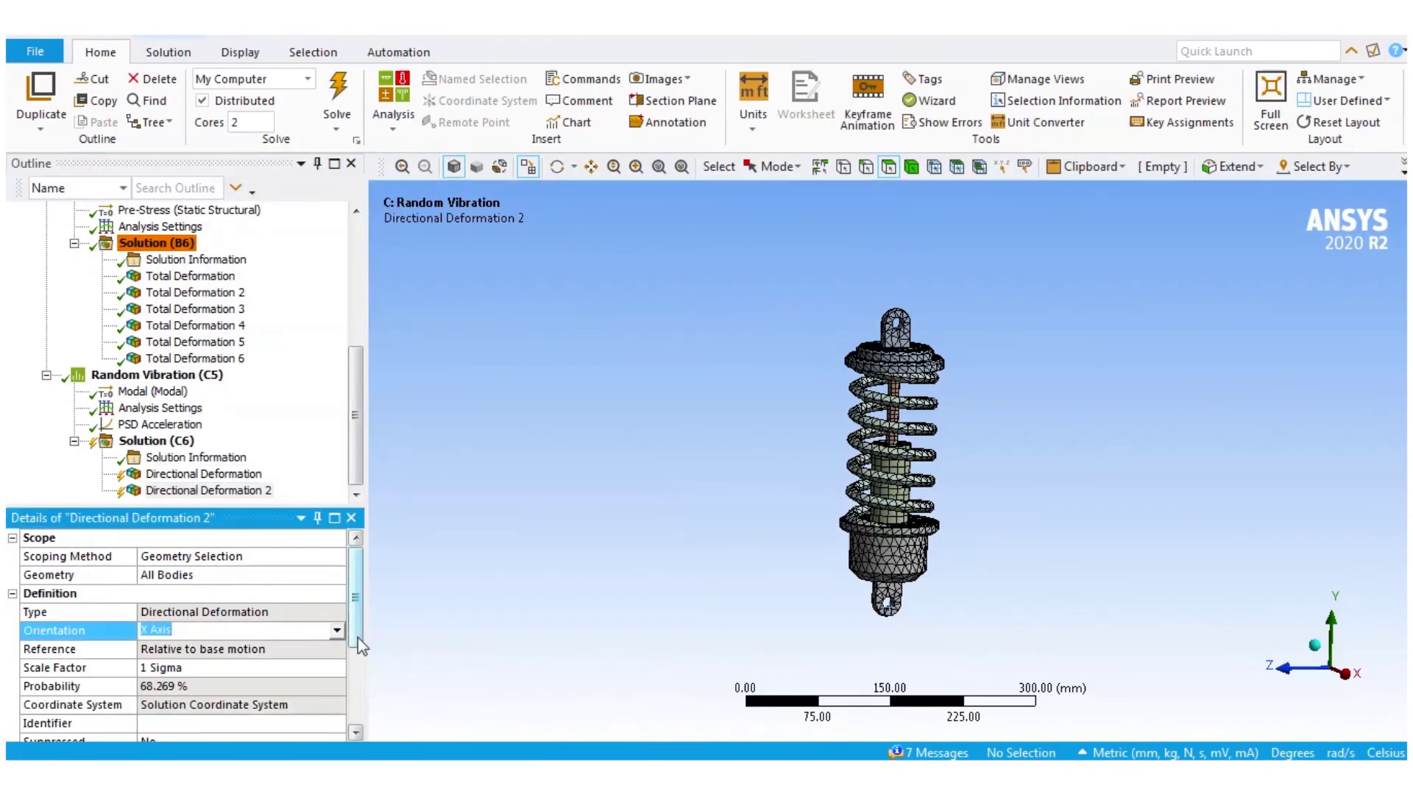
pyautogui.click(337, 632)
pyautogui.click(176, 668)
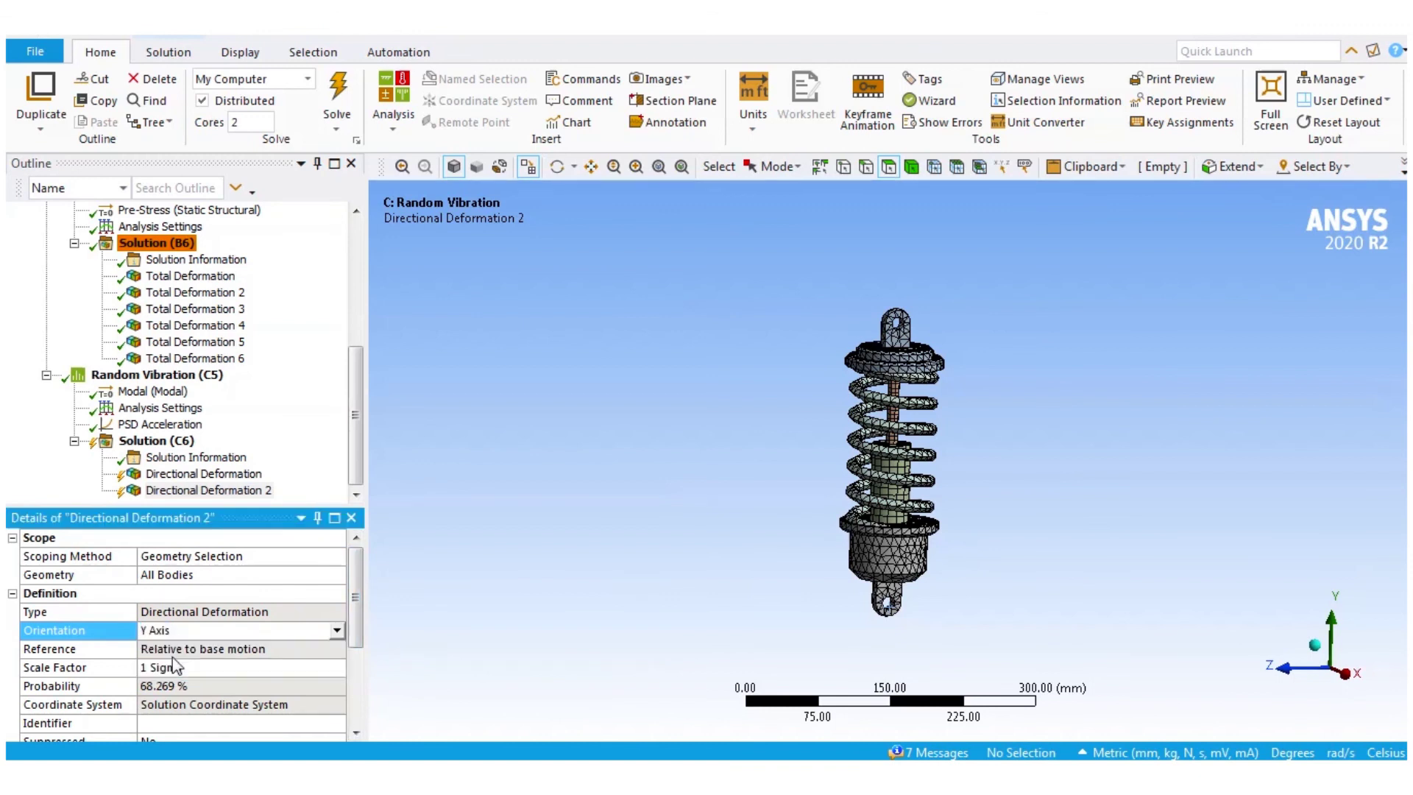
# Step: Duplicate the Y Axis Directional Deformation result and set the copy's orientation to Z Axis
pyautogui.rightClick(193, 490)
pyautogui.click(243, 301)
pyautogui.click(224, 491)
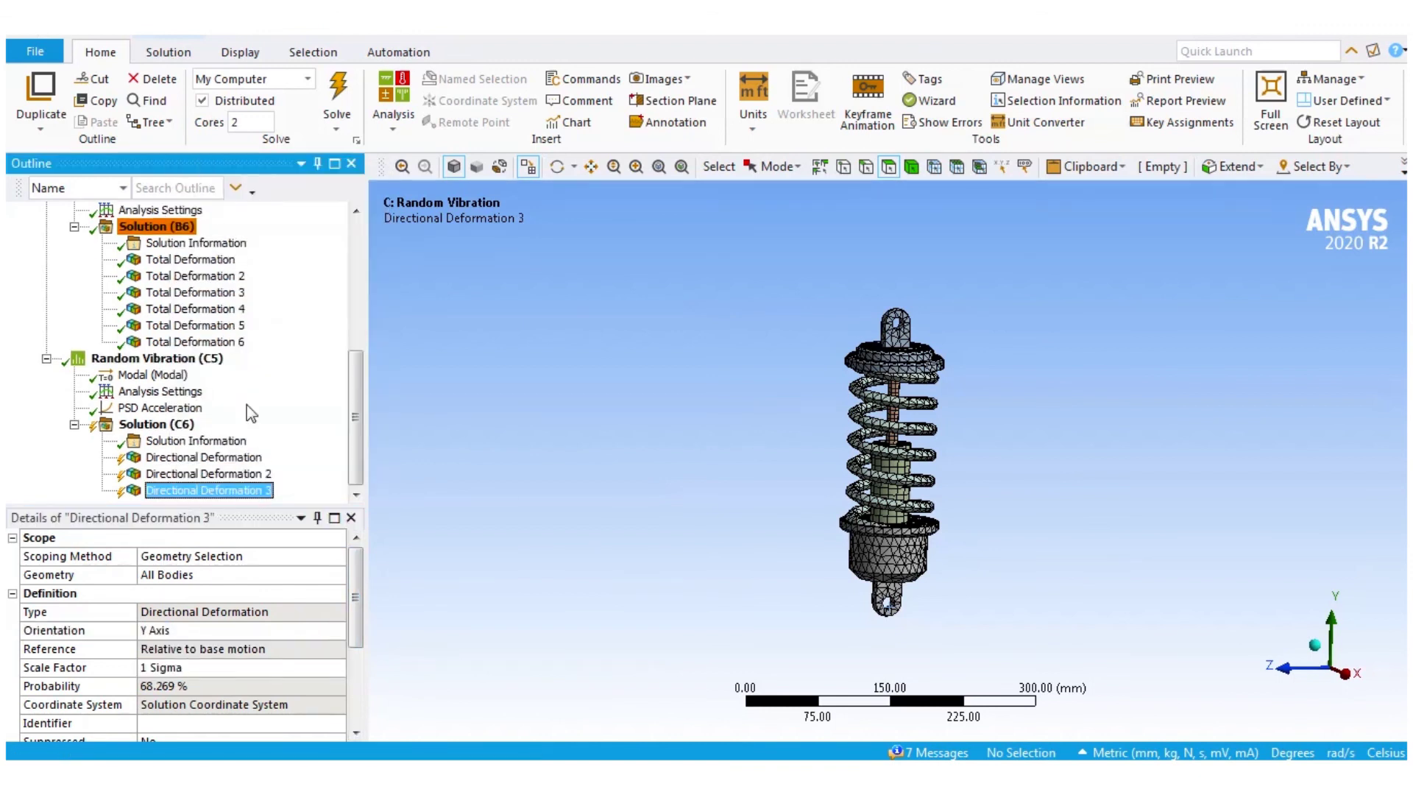
pyautogui.press('Return')
pyautogui.click(337, 634)
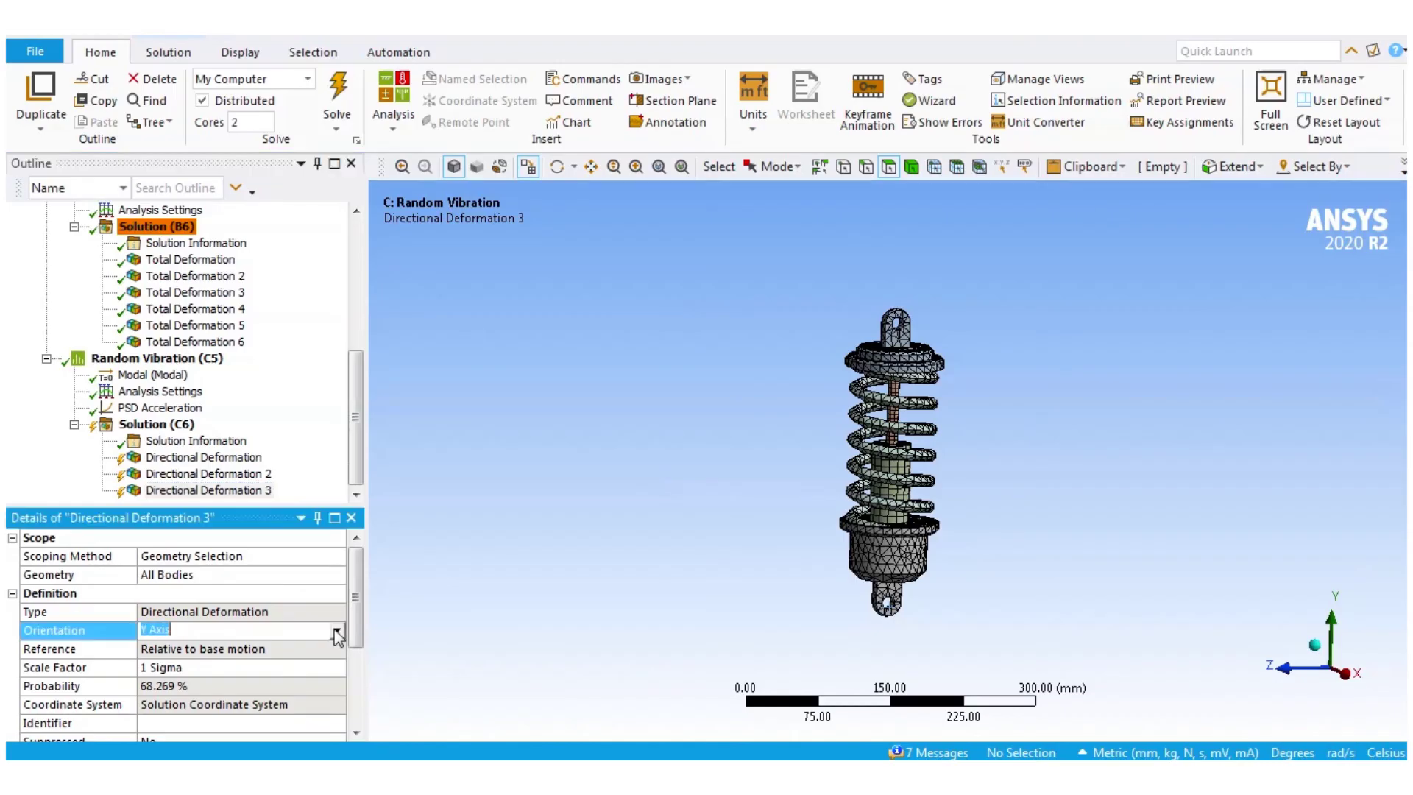
pyautogui.click(337, 635)
pyautogui.click(152, 668)
# Step: Insert an Equivalent (von-Mises) stress result in the Random Vibration solution and evaluate all of its results
pyautogui.rightClick(141, 426)
pyautogui.moveTo(220, 434)
pyautogui.moveTo(439, 482)
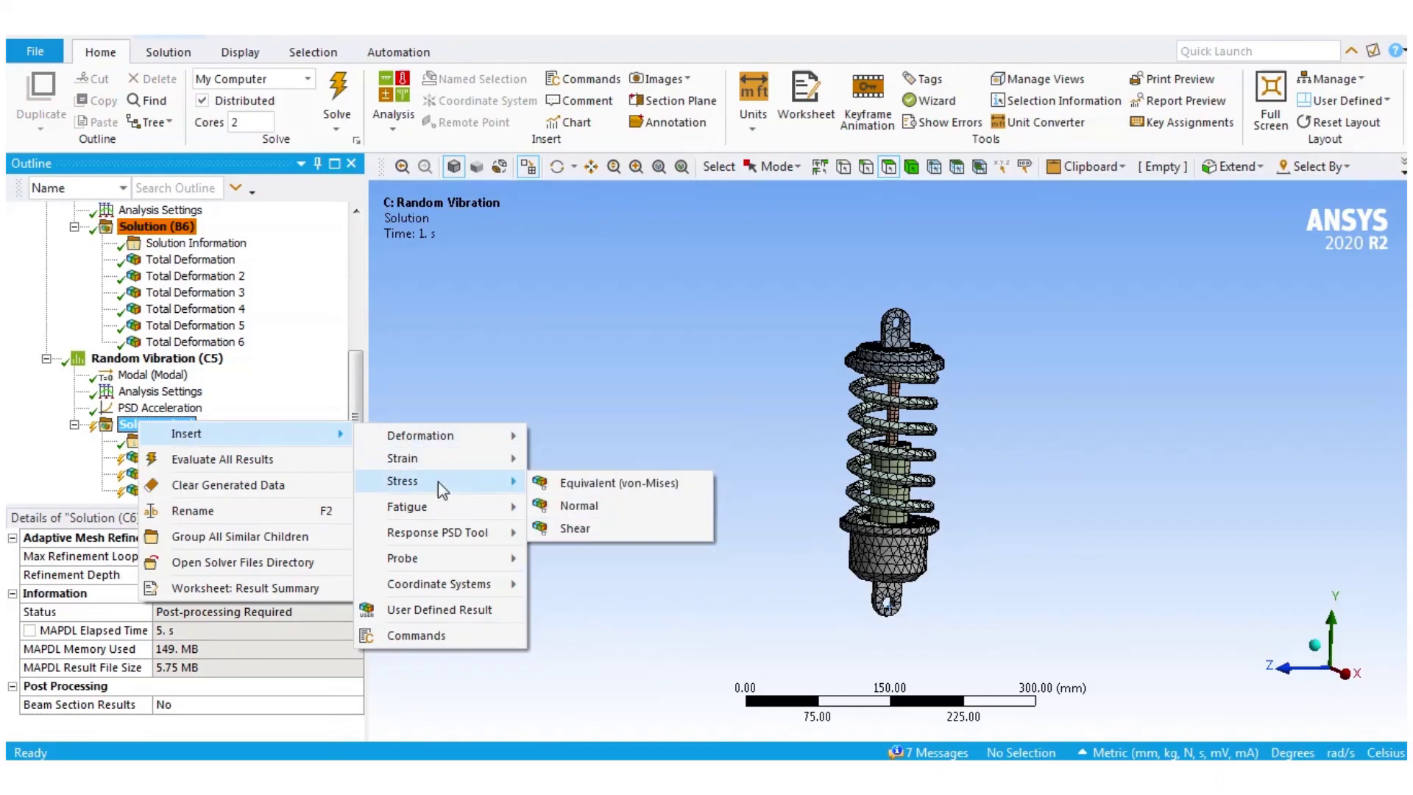
pyautogui.click(603, 483)
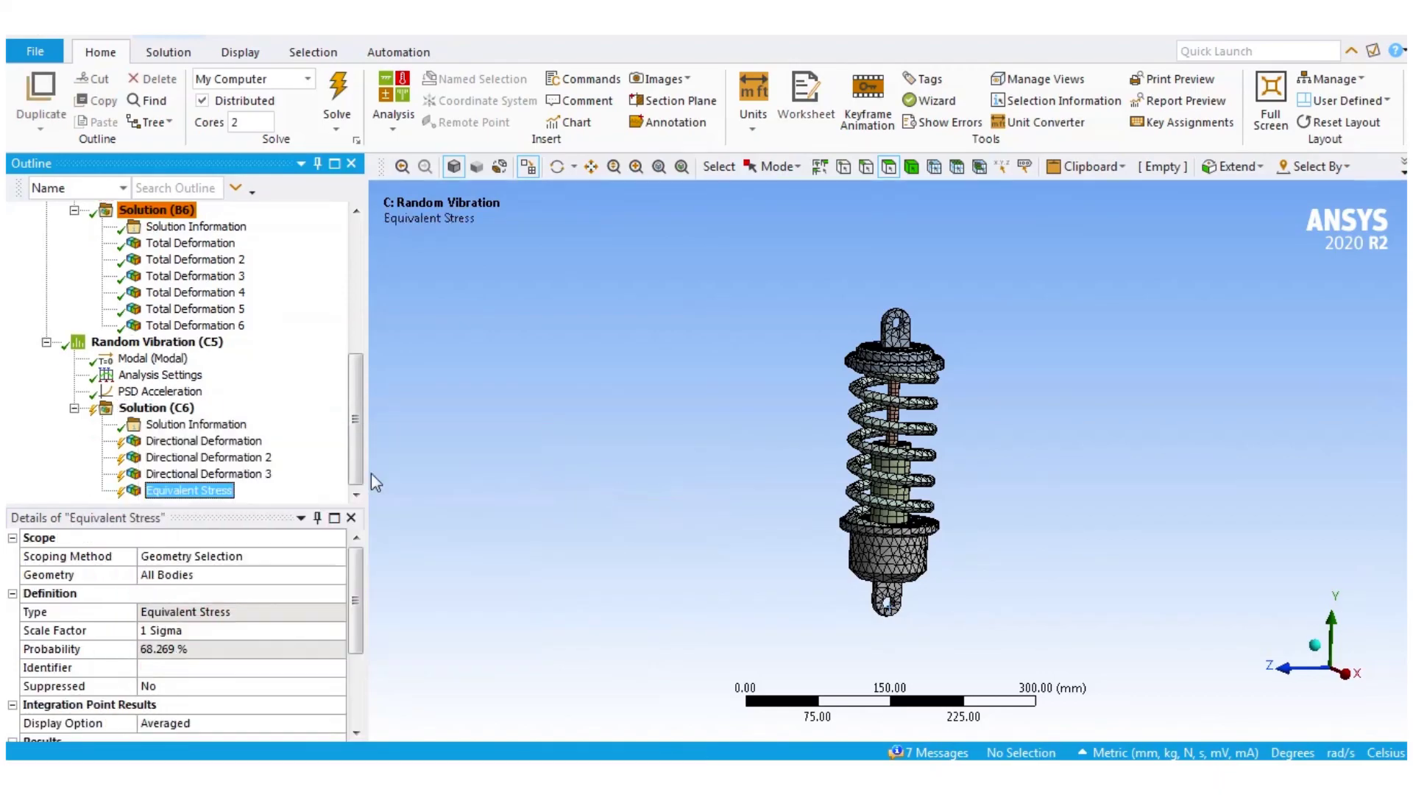
pyautogui.click(176, 409)
pyautogui.rightClick(176, 410)
pyautogui.click(298, 449)
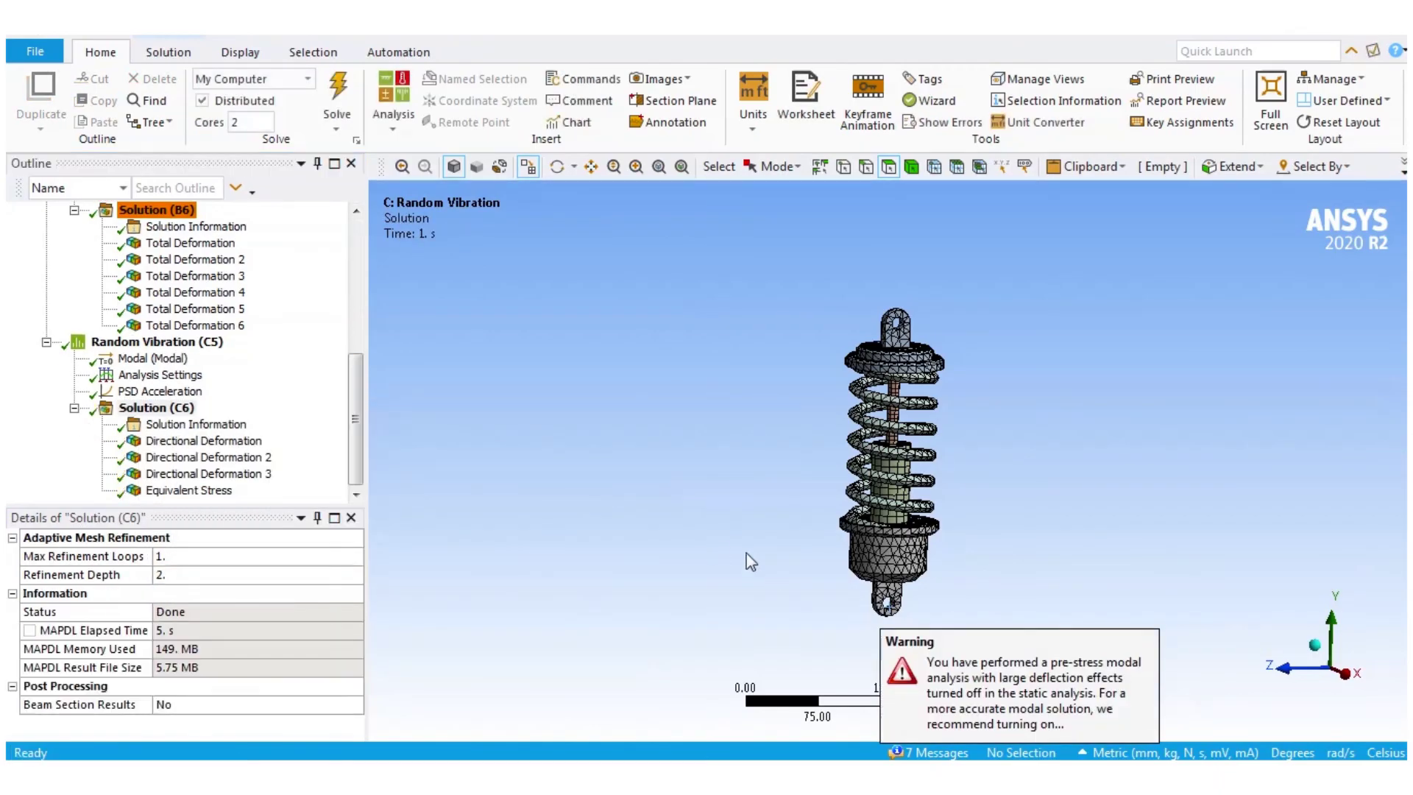
# Step: Review the X, Y and Z directional deformation and equivalent stress plots, then switch to the presentation slide
pyautogui.click(243, 442)
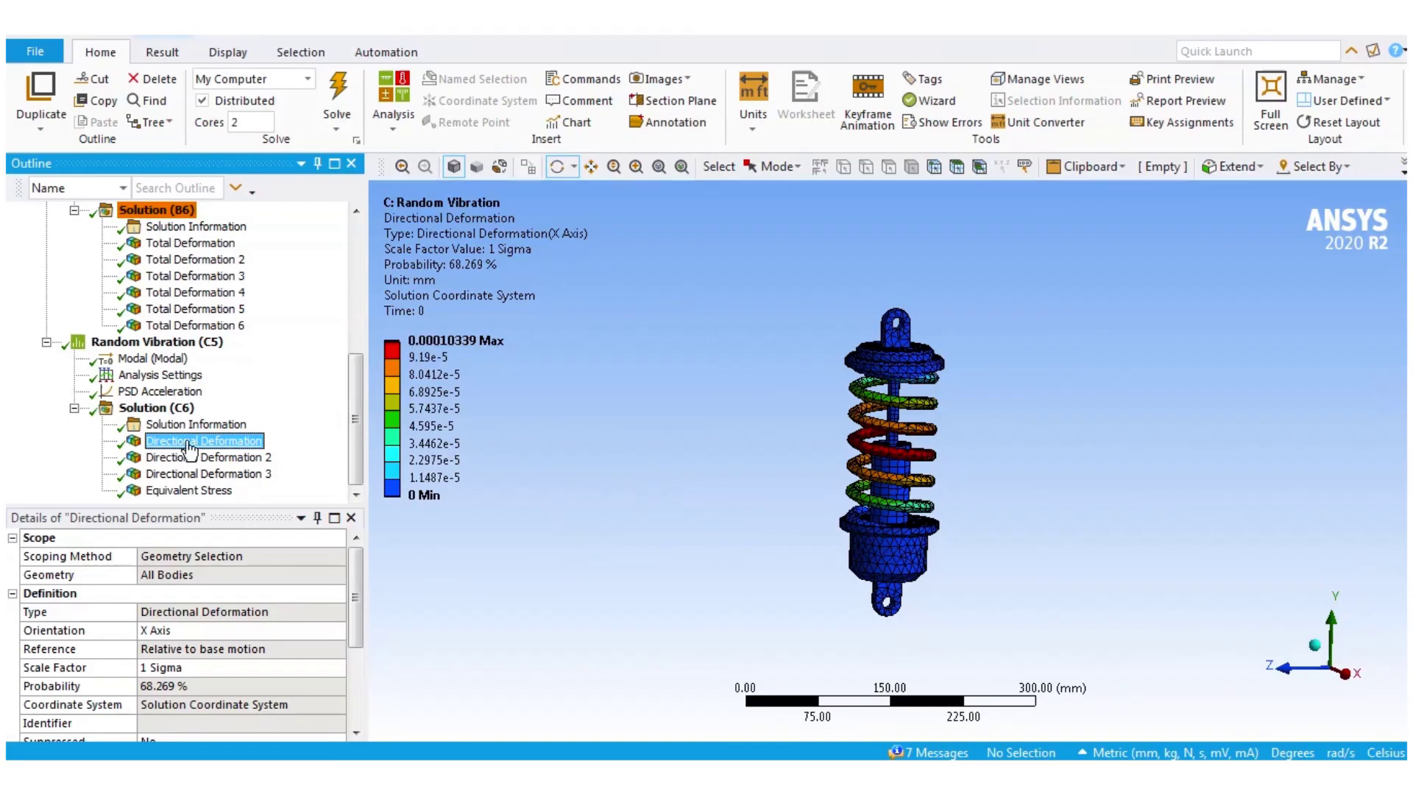
pyautogui.click(221, 458)
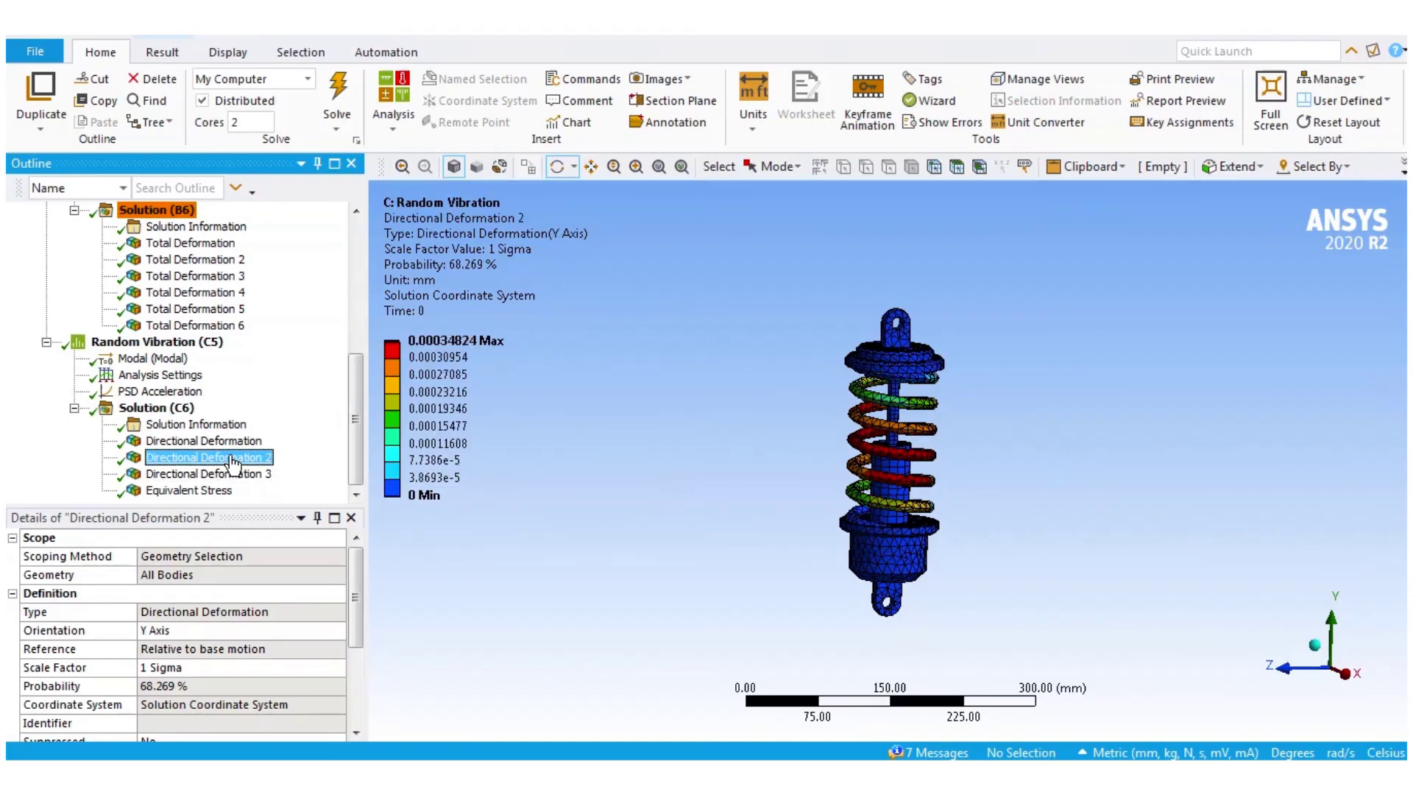
pyautogui.click(221, 474)
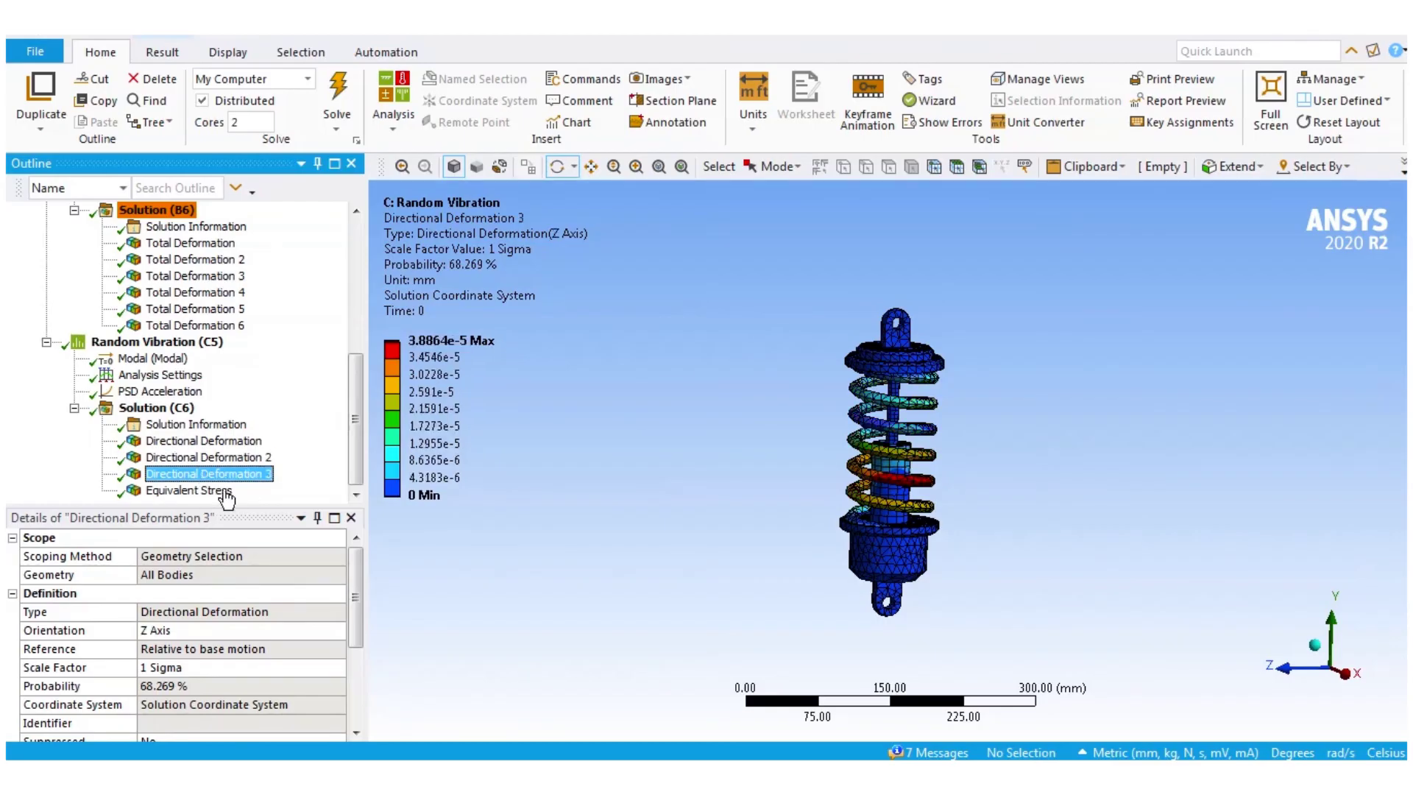
pyautogui.click(179, 491)
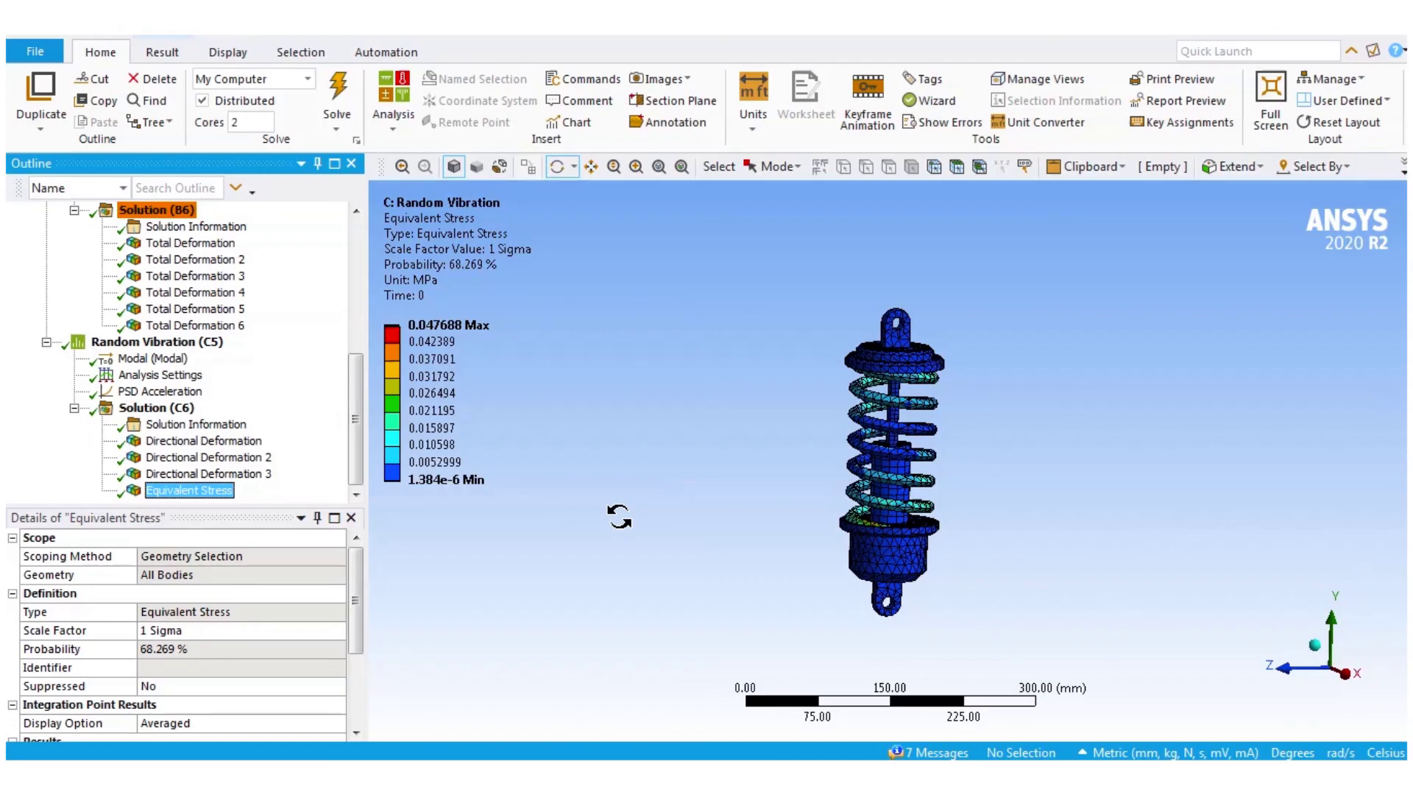
pyautogui.hotkey('alt', 'Tab')
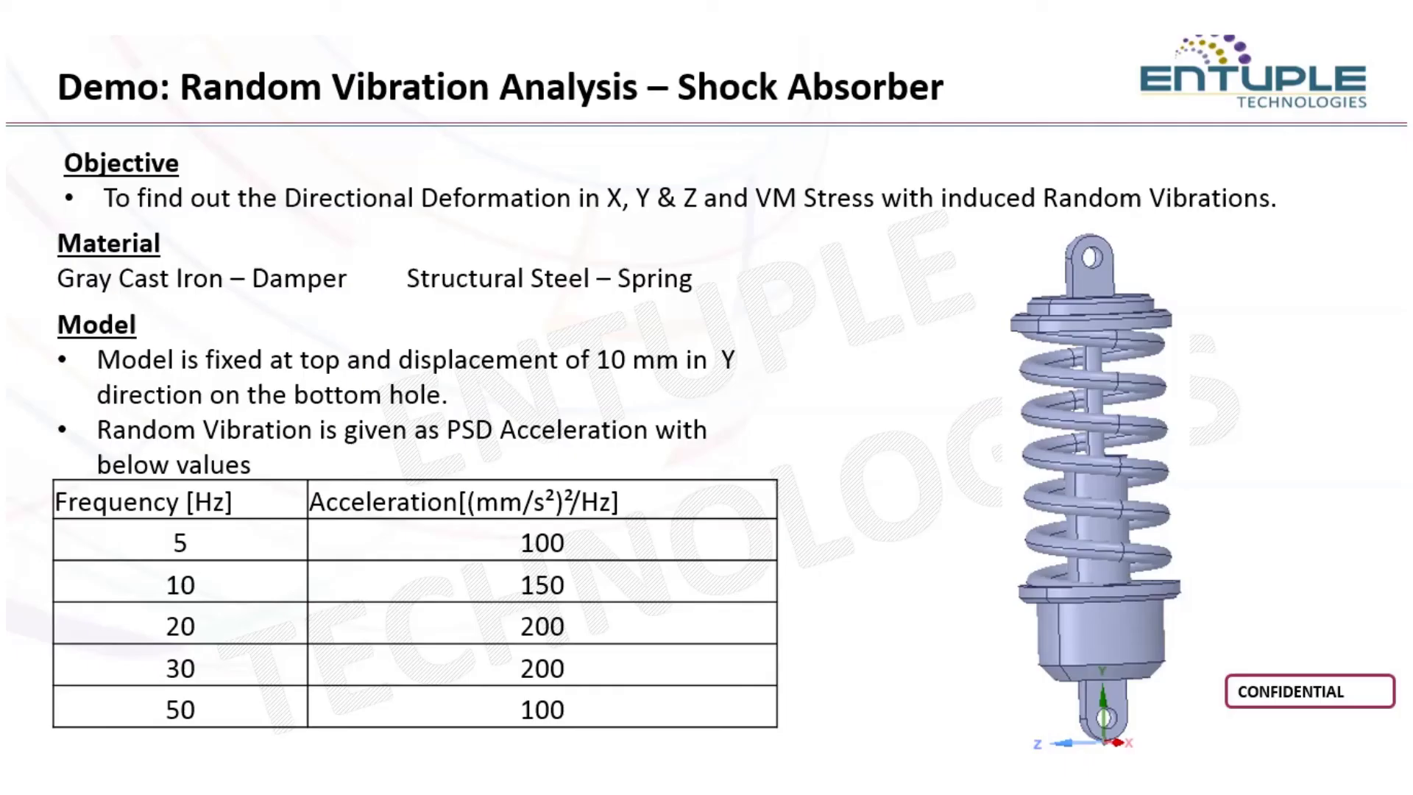